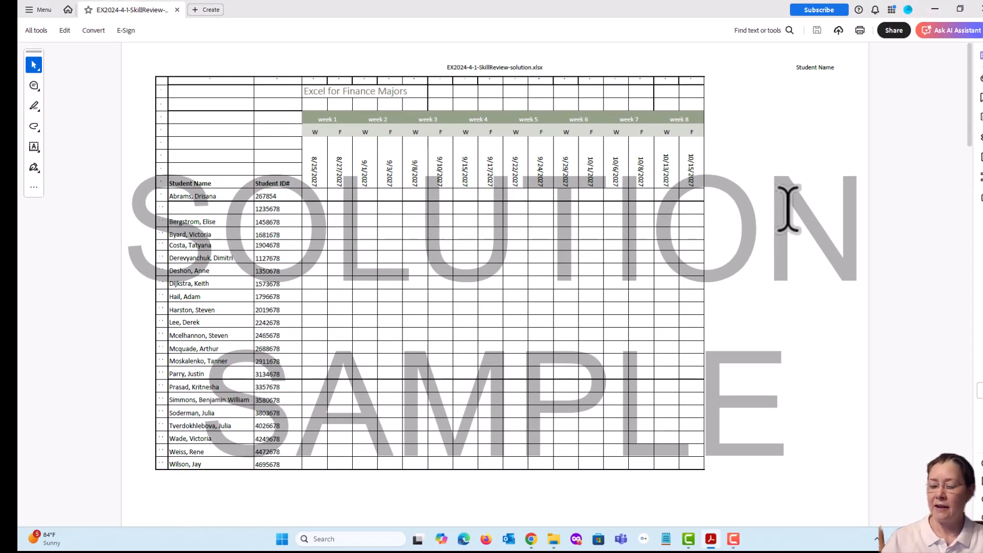
Examine the pages of the solution sample PDF, including the week columns, headers, footers and the sign-in sheet layout.
key("ctrl+minus")
key("ctrl+minus")
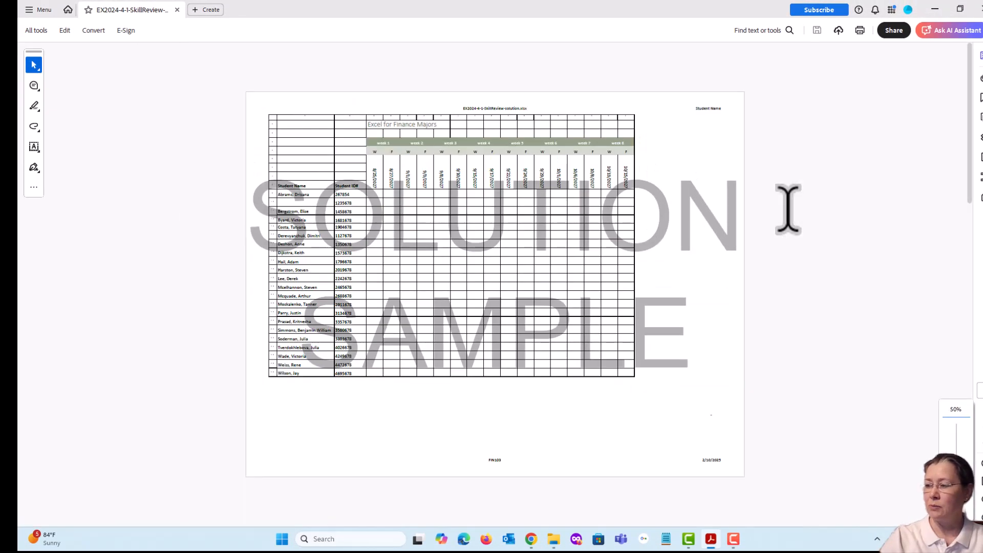
key("ctrl+minus")
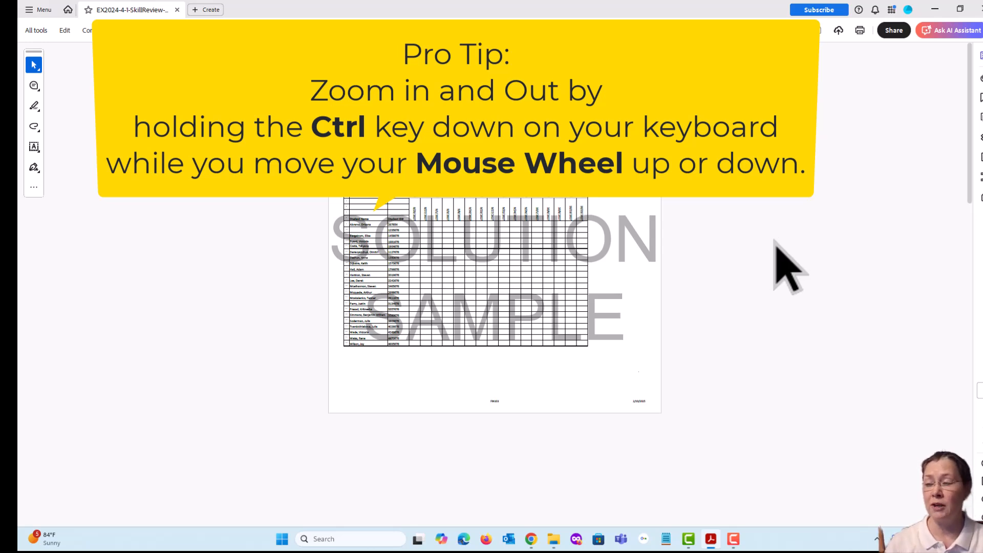
scroll(776, 251, "up", 1)
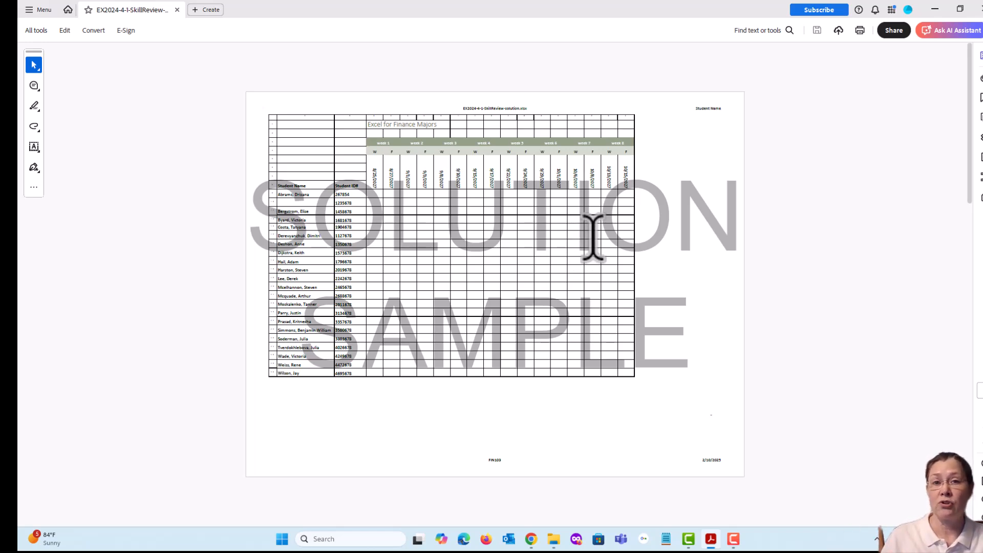
scroll(616, 259, "down", 3)
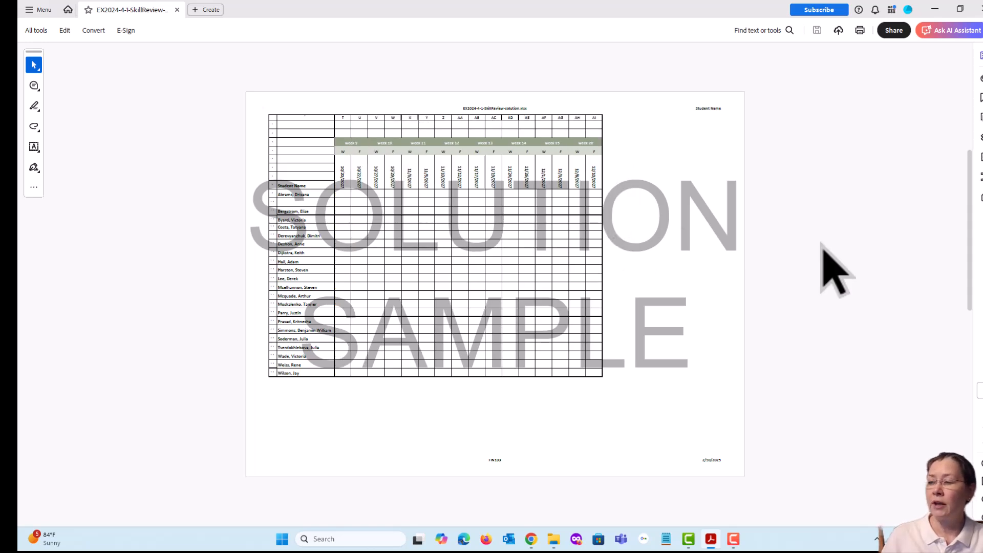
scroll(774, 302, "down", 3)
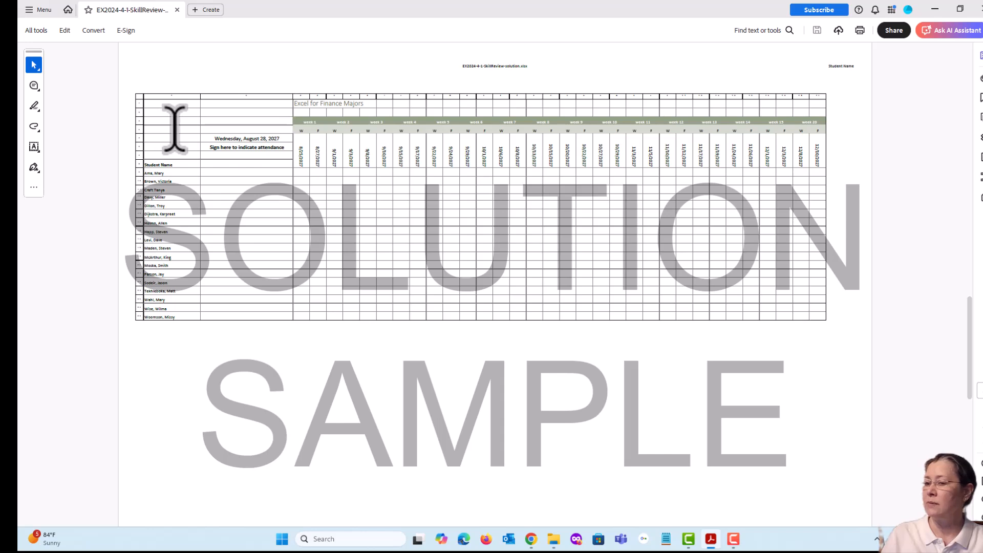
scroll(319, 153, "down", 3)
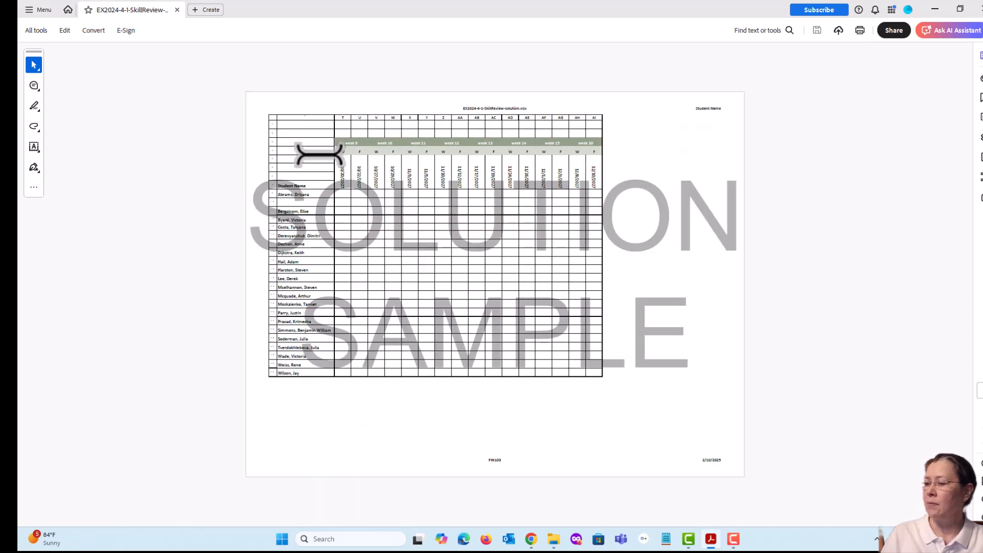
scroll(319, 154, "down", 2)
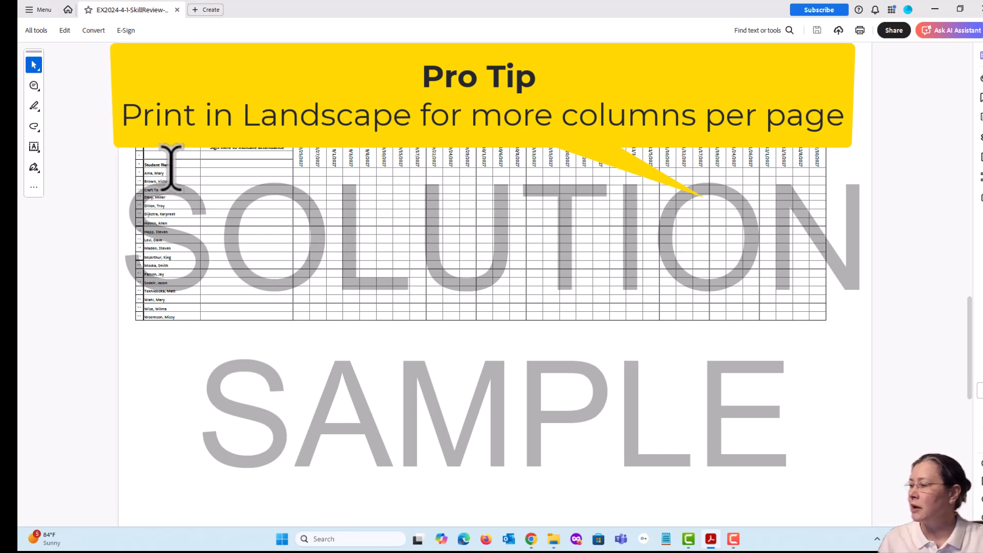
scroll(170, 166, "up", 2)
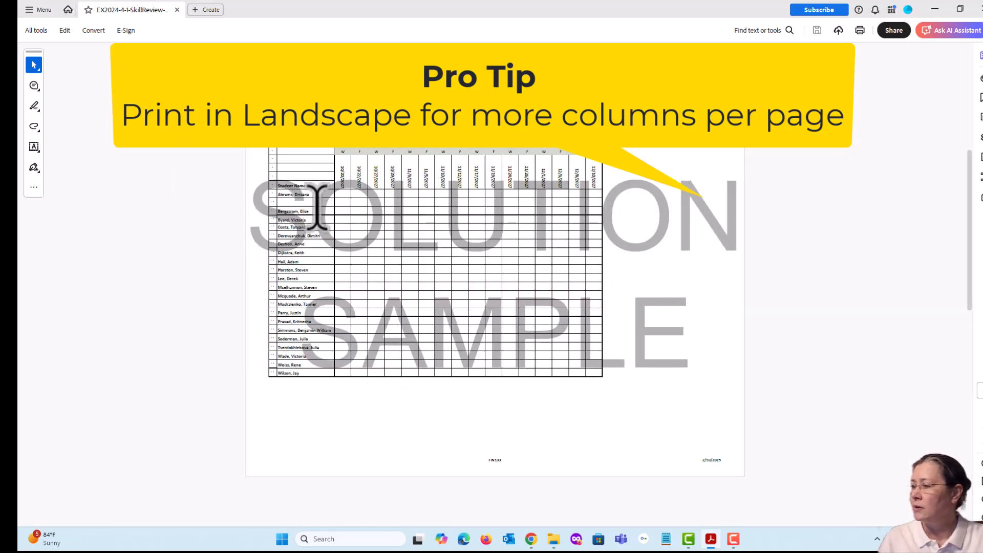
scroll(318, 210, "down", 2)
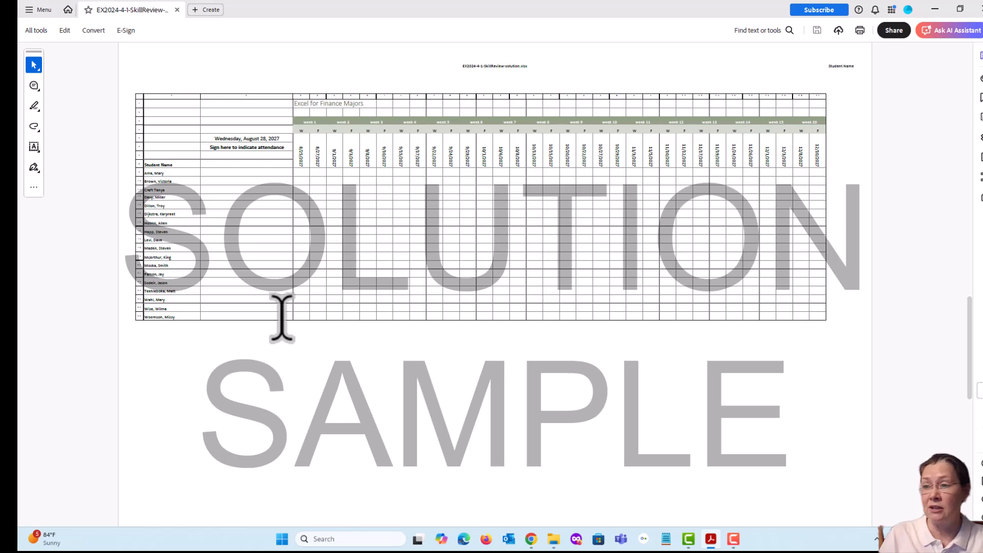
scroll(282, 320, "down", 3)
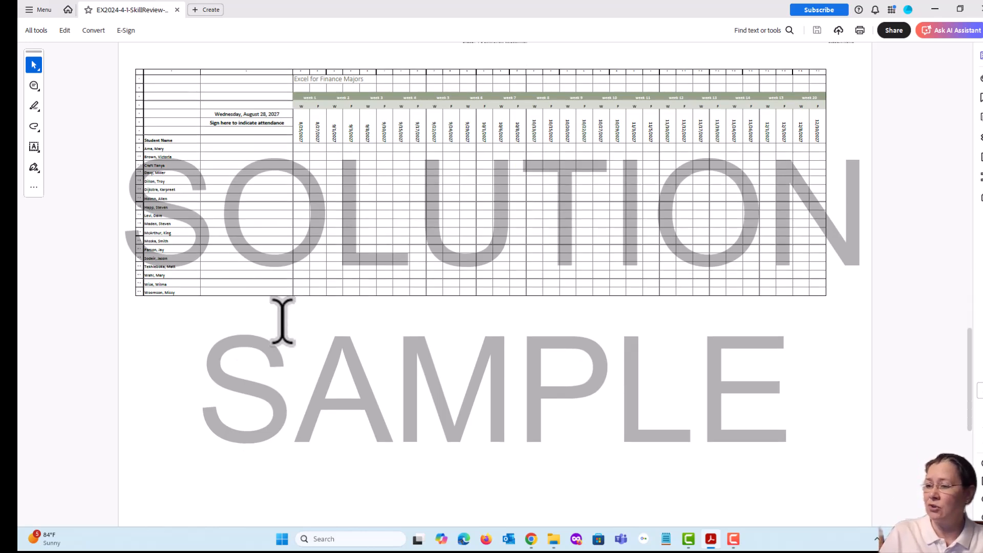
scroll(282, 320, "down", 1)
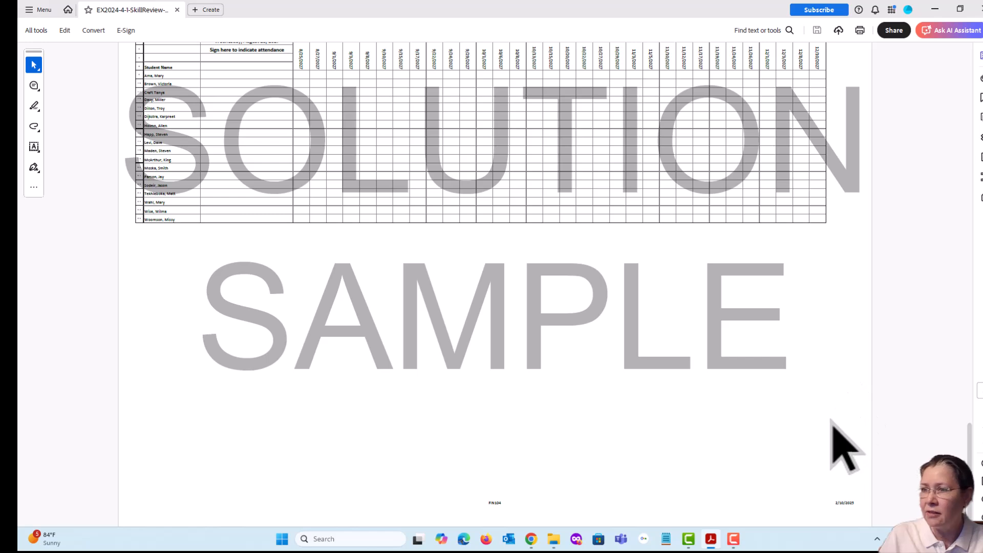
scroll(824, 403, "up", 2)
scroll(823, 403, "up", 2)
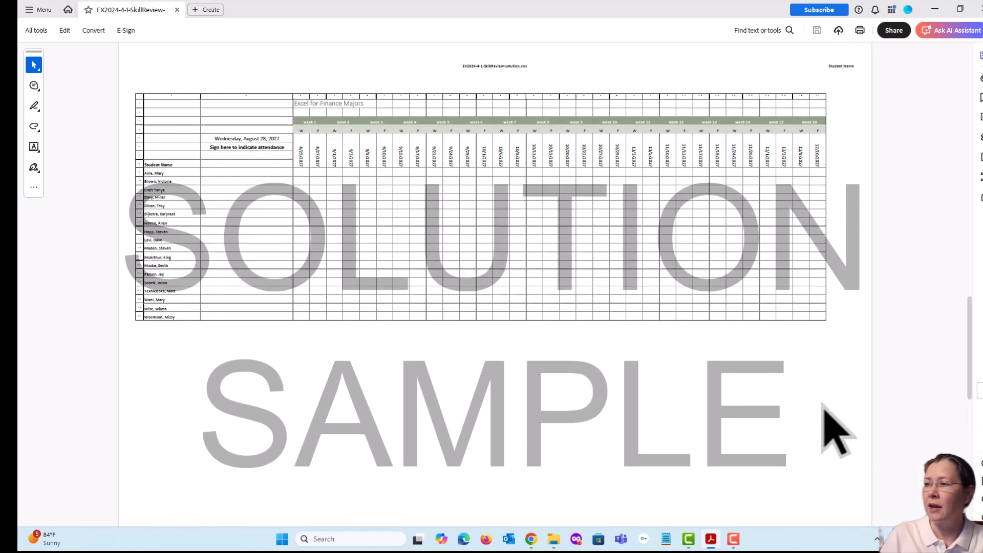
scroll(823, 403, "up", 1)
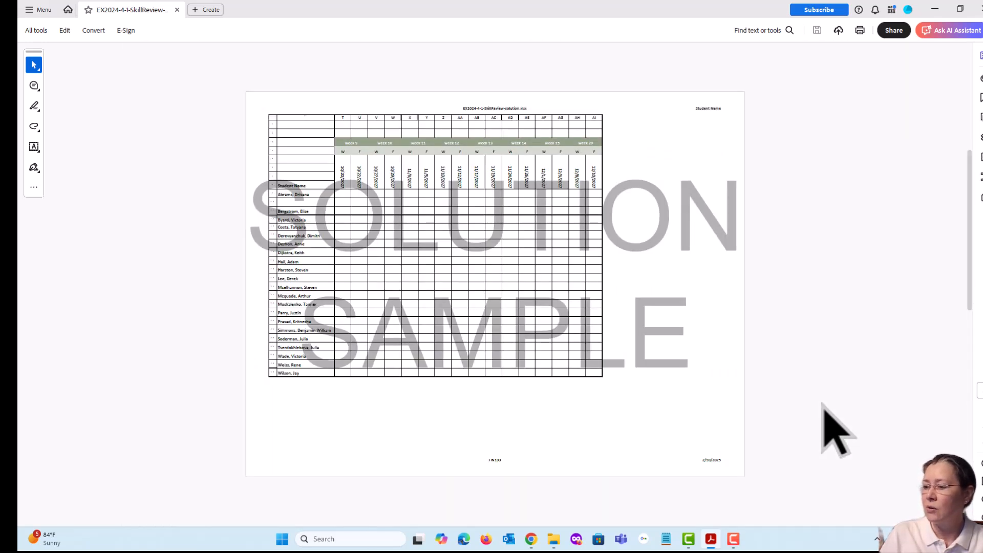
scroll(823, 403, "up", 1)
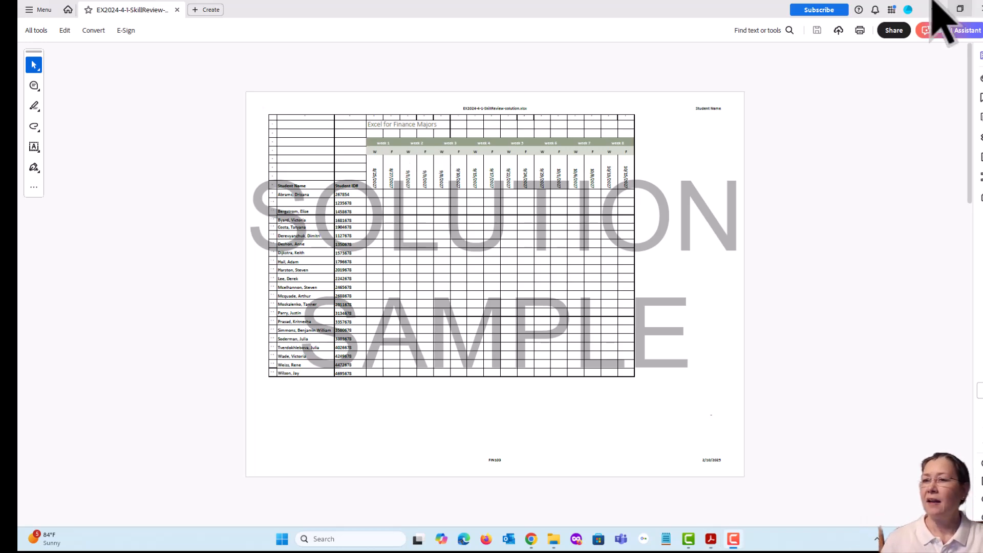
Close the solution PDF and open the EX2024-4-1-SkillReview workbook from the Excel-4 folder in Excel.
left_click(981, 9)
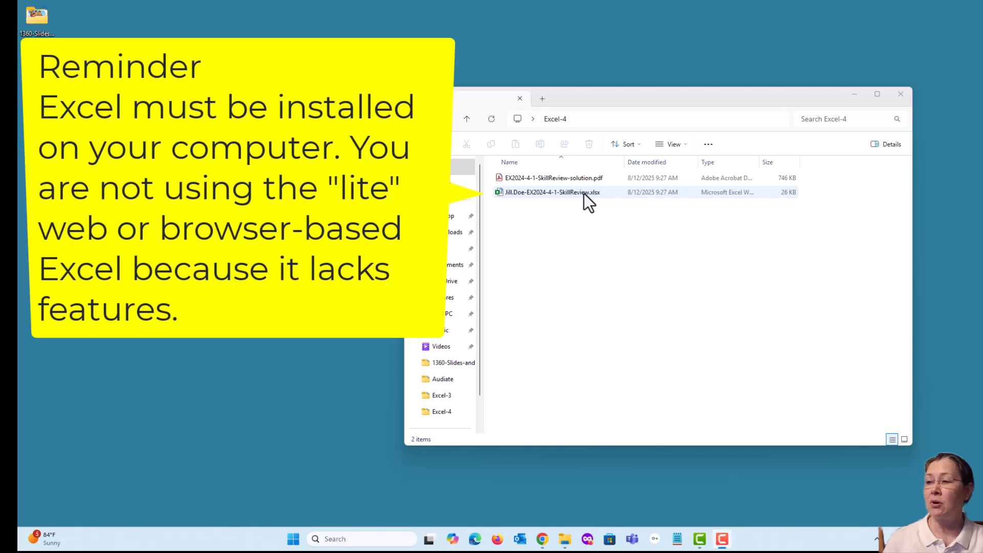
double_click(584, 193)
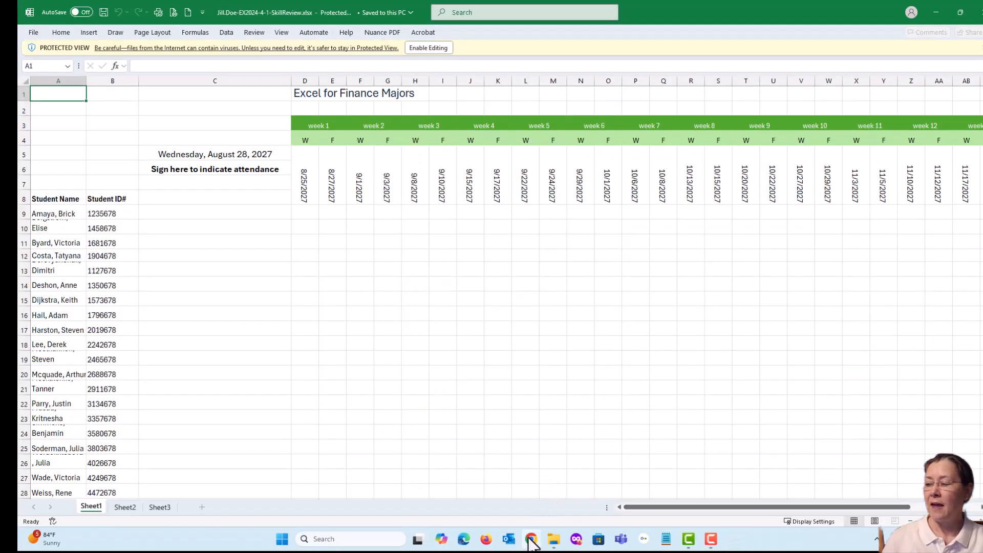
Switch to Chrome, review the Skill Review 4.1 project instructions on SIMnet and mark step 1 as completed.
mouse_move(532, 542)
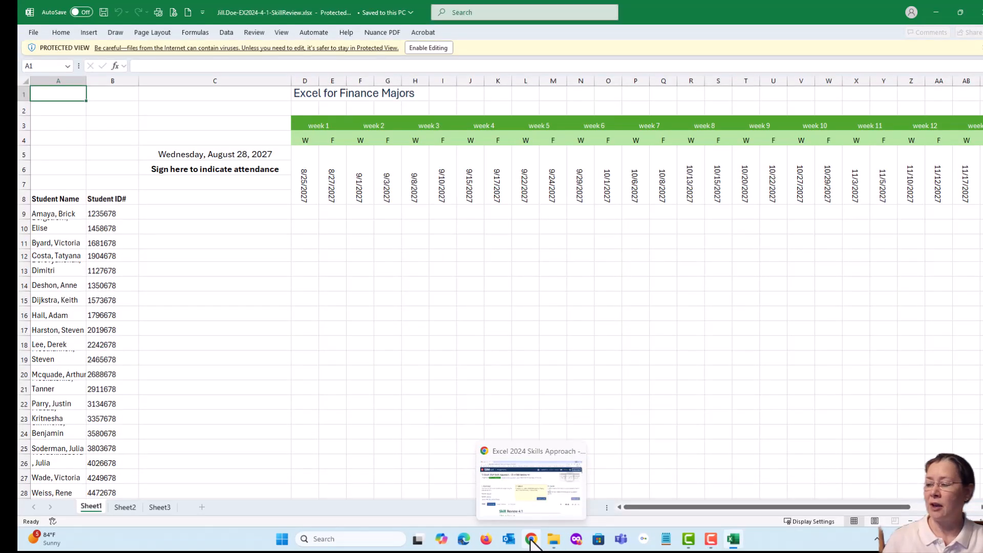
left_click(532, 541)
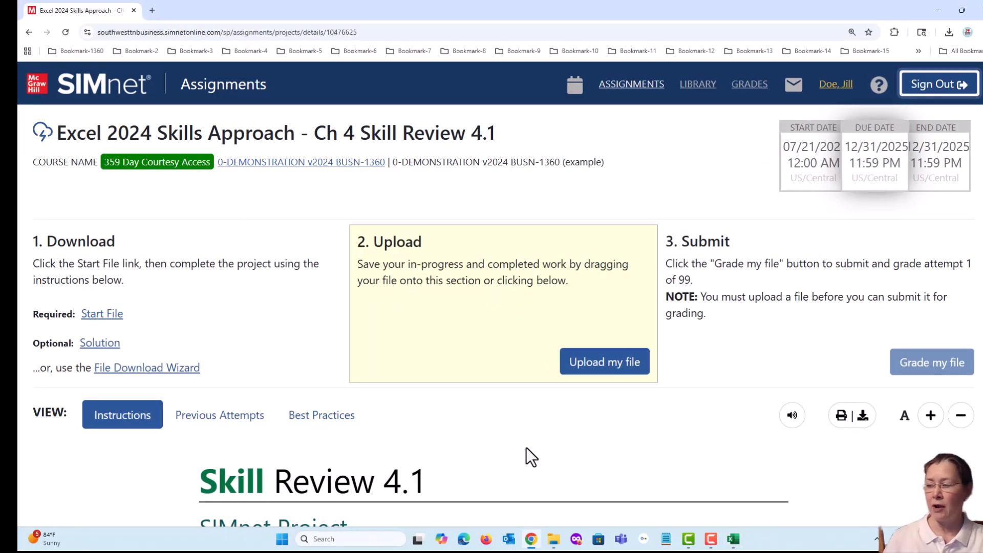
scroll(523, 448, "down", 5)
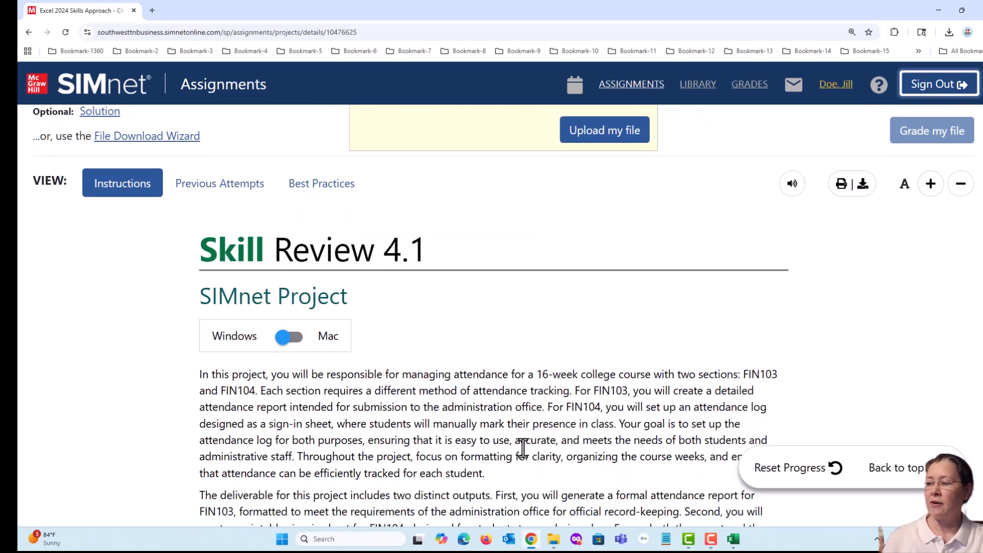
scroll(522, 448, "down", 4)
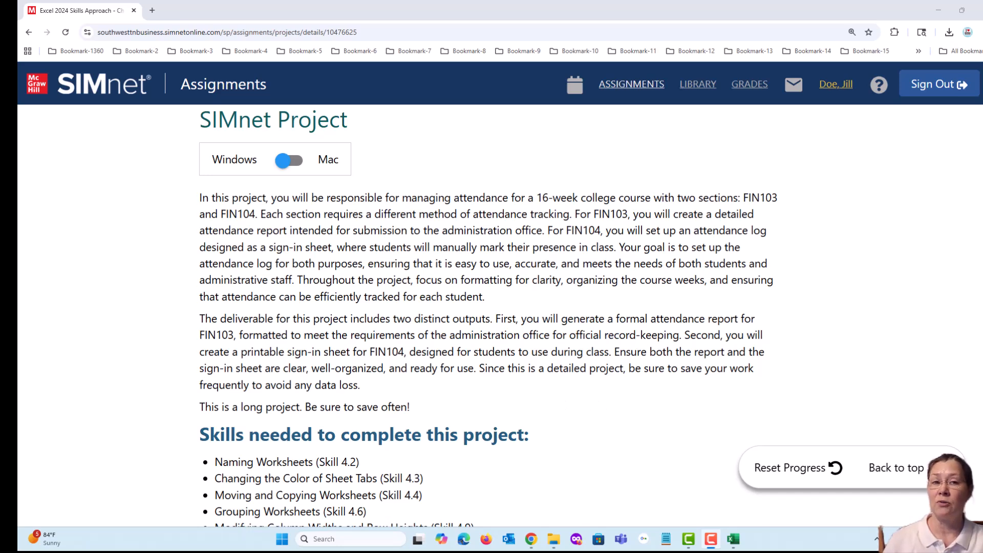
scroll(491, 396, "down", 5)
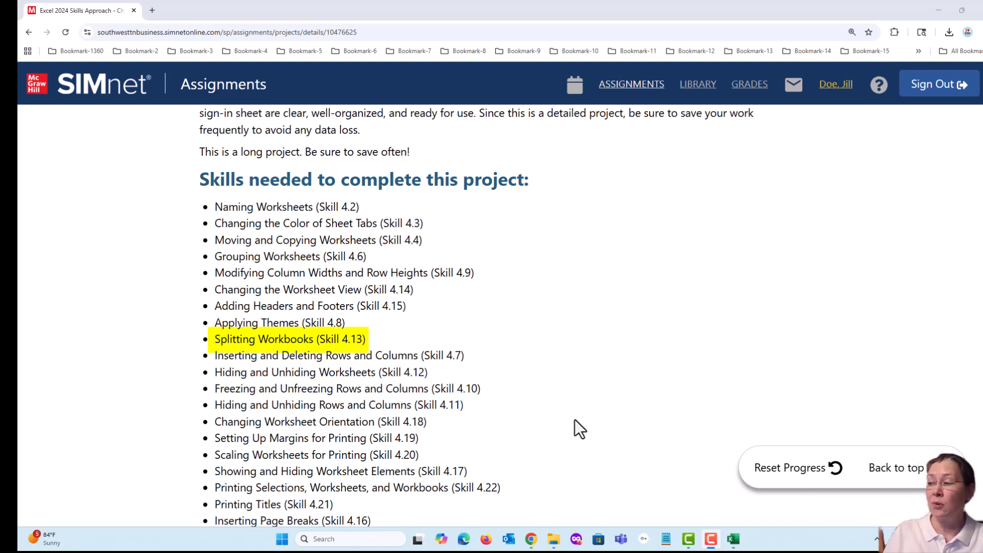
scroll(572, 419, "down", 2)
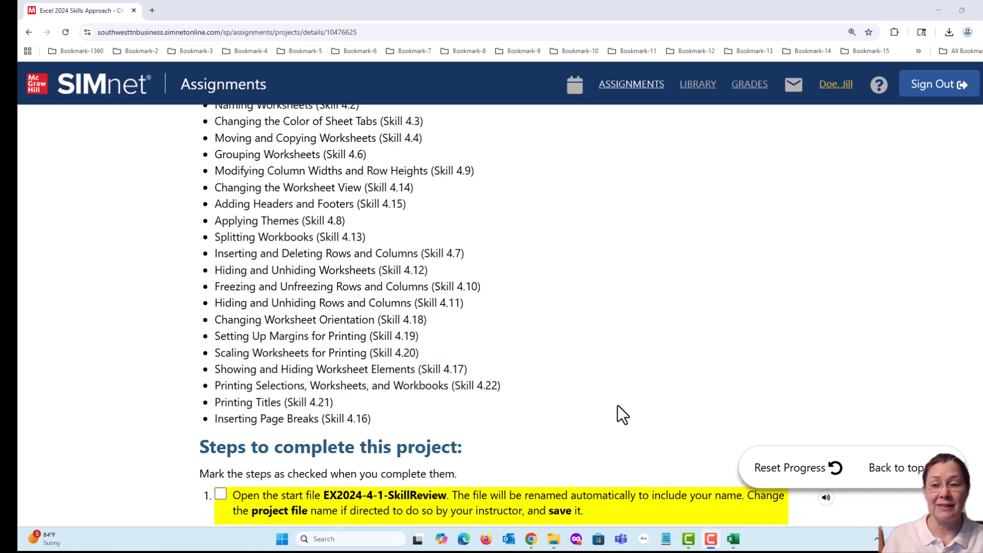
scroll(613, 353, "down", 4)
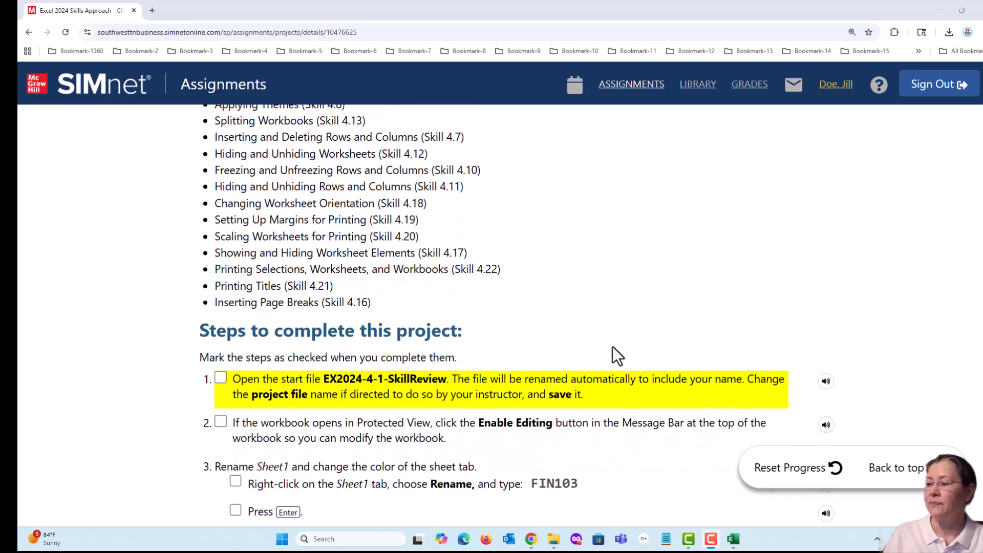
scroll(738, 380, "down", 1)
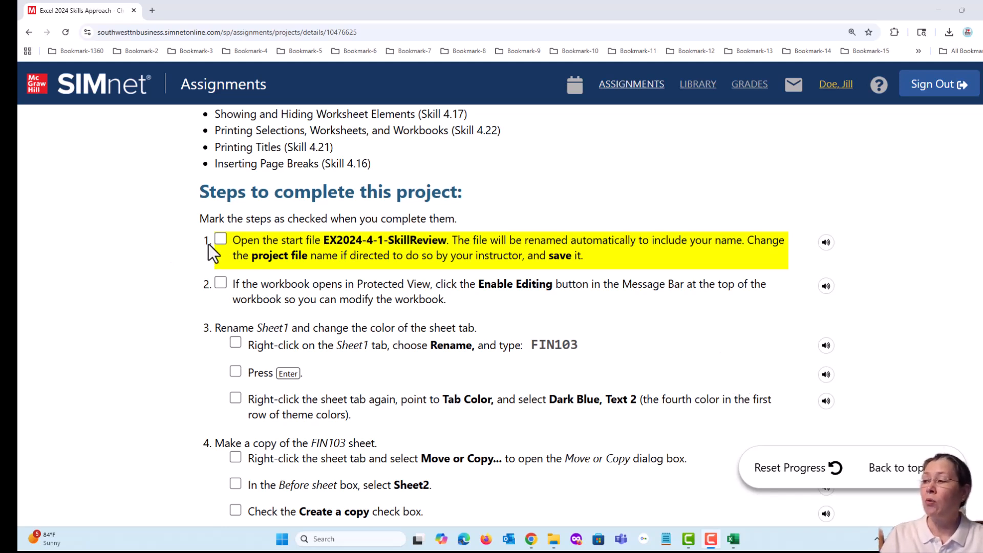
left_click(220, 239)
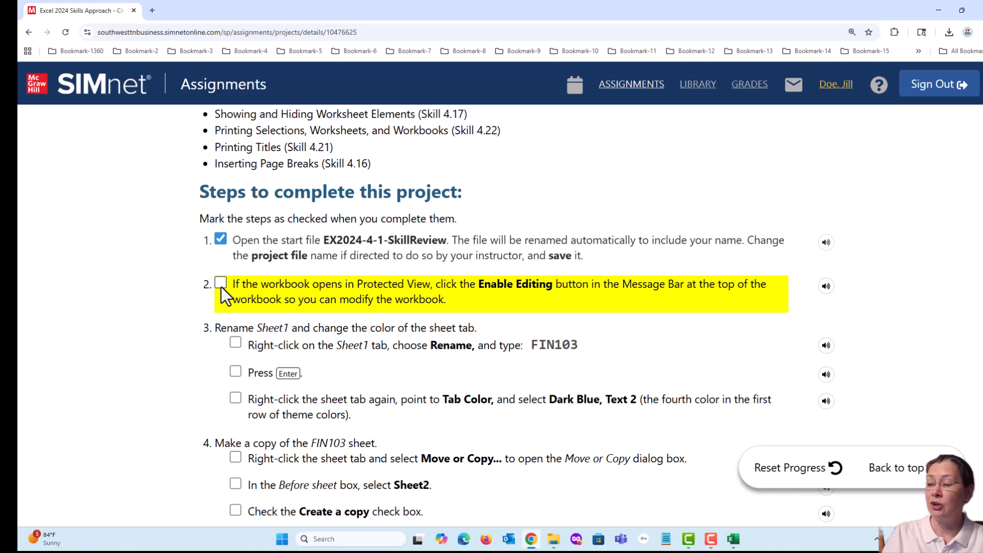
Enable editing for the protected workbook in Excel and mark step 2 as completed in the SIMnet instructions in Chrome.
left_click(732, 540)
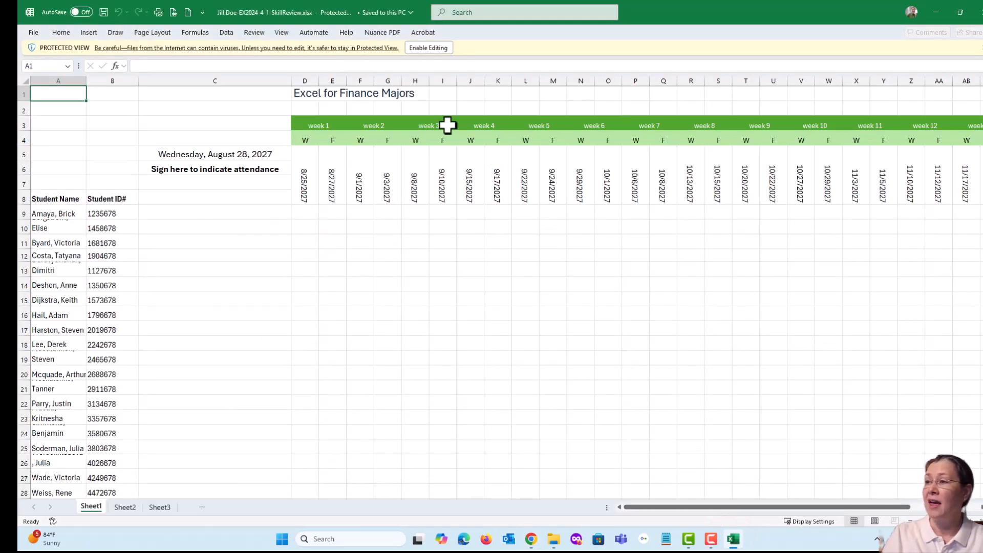
left_click(418, 50)
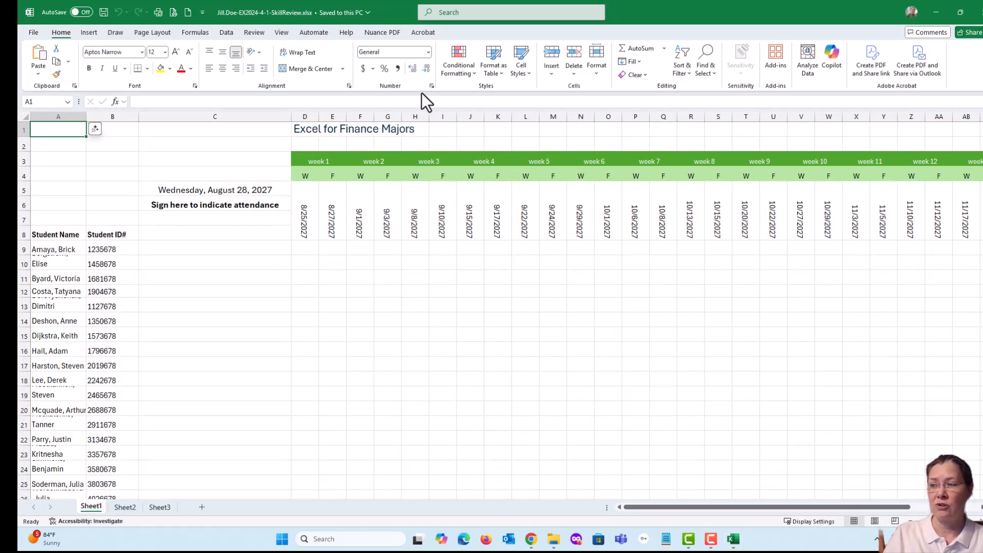
left_click(530, 540)
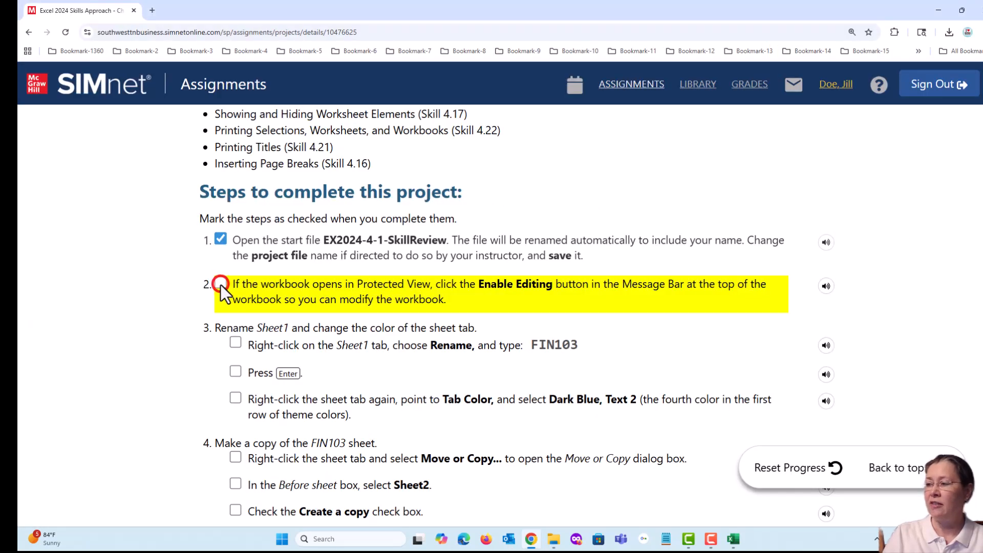
left_click(220, 283)
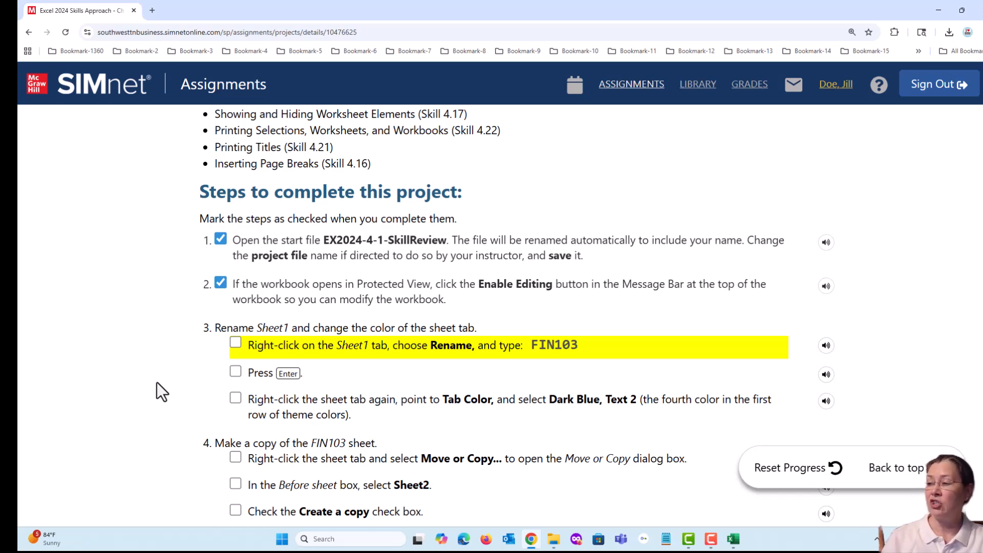
Switch to the workbook in Excel, view the contents of Sheet2 and Sheet3, and return to Sheet1.
scroll(161, 376, "down", 1)
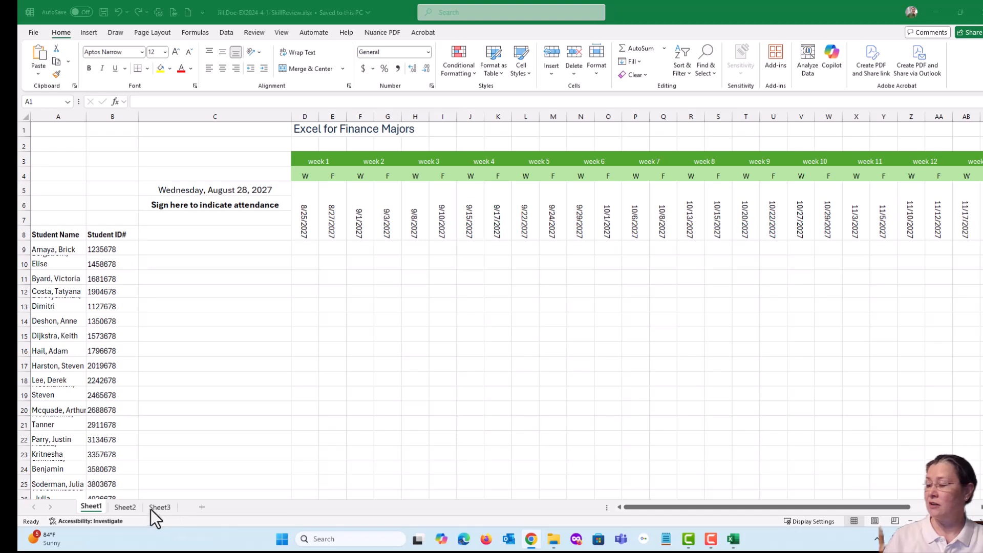
left_click(123, 507)
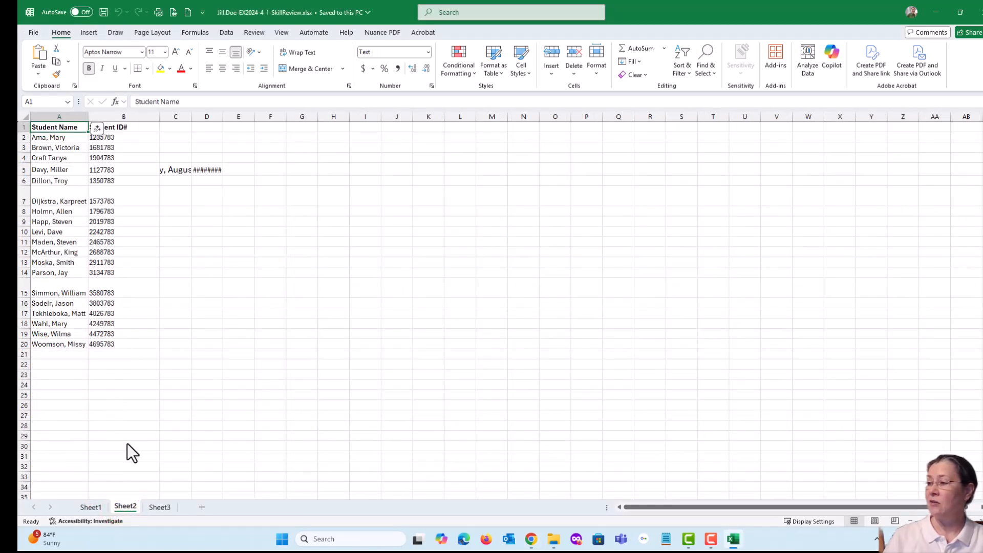
left_click(160, 507)
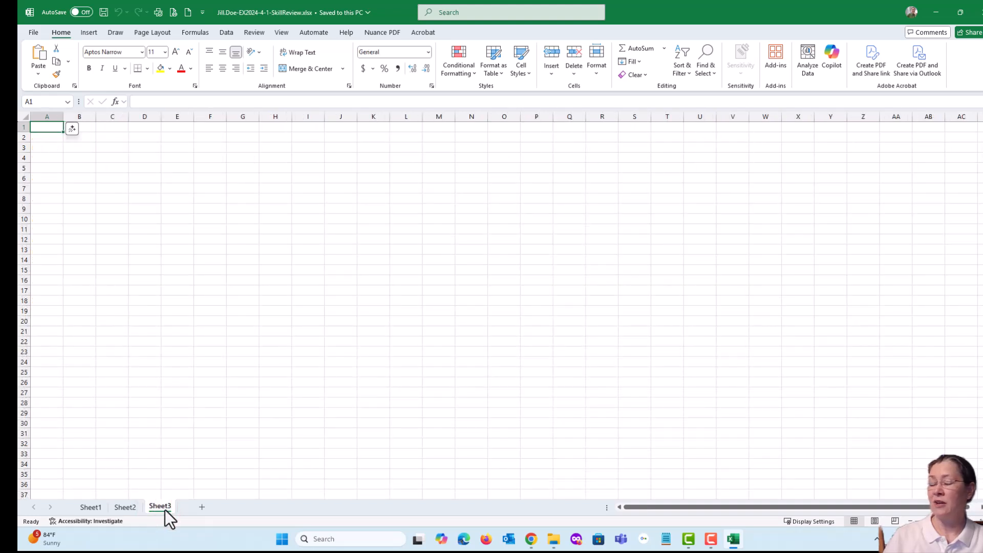
left_click(124, 507)
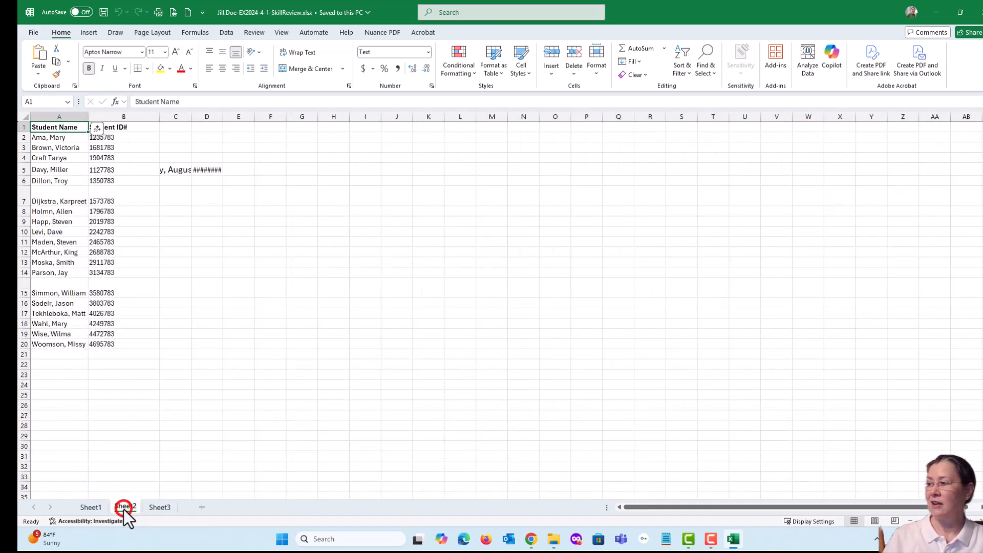
left_click(90, 507)
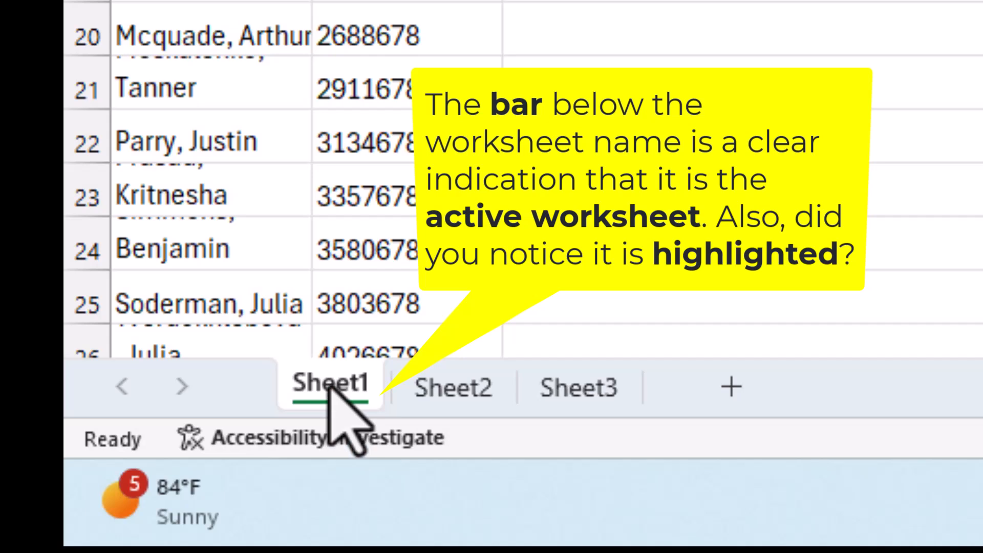
Rename the Sheet1 worksheet as FIN103.
double_click(330, 386)
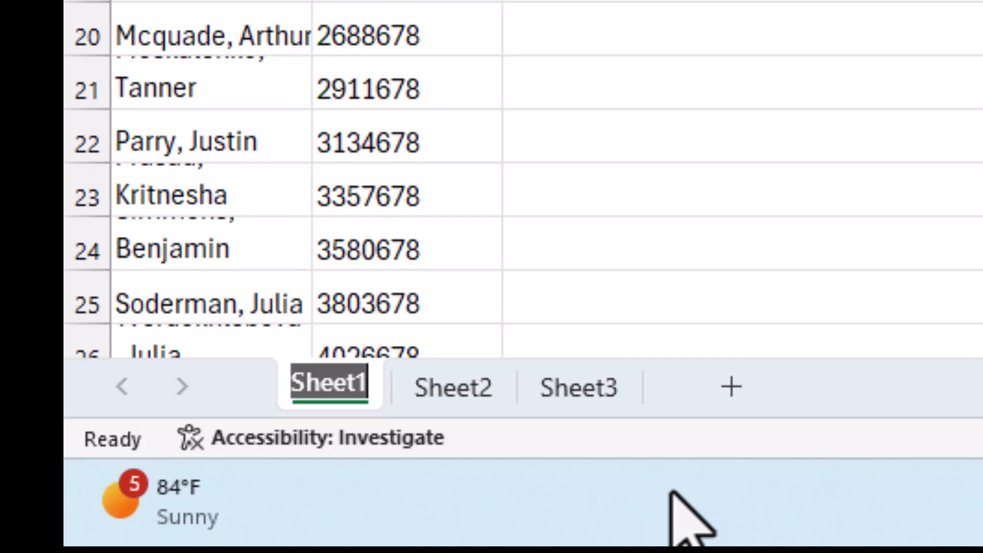
type("FIN")
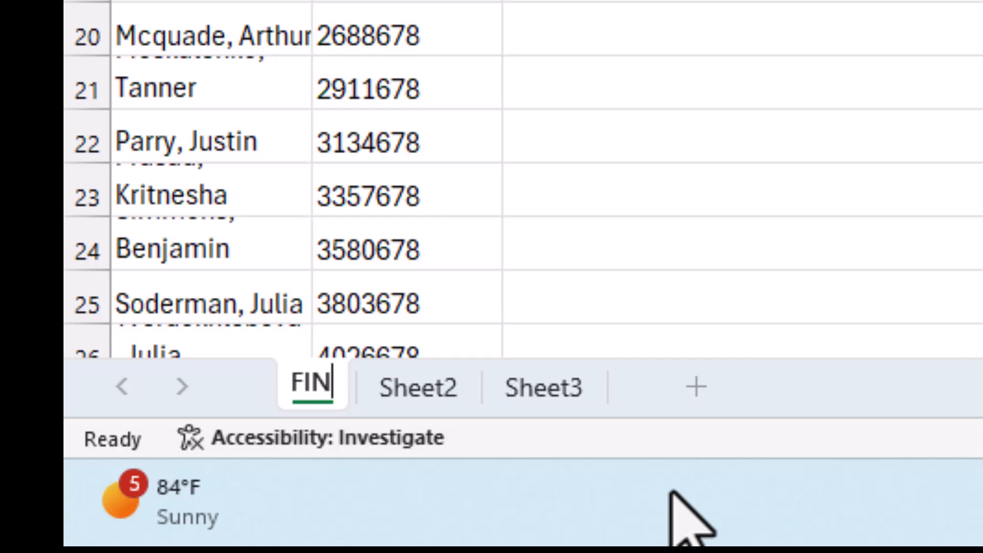
type("1")
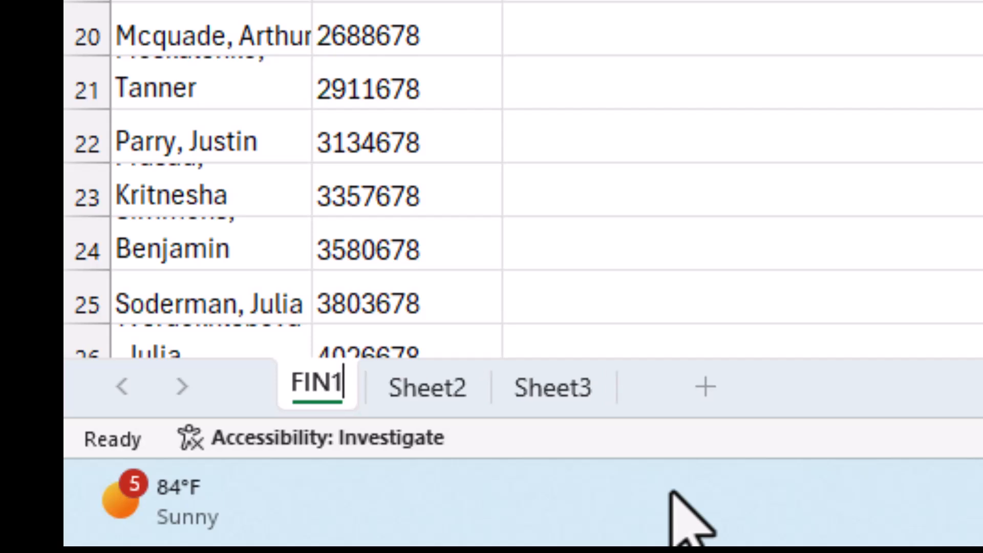
type("03")
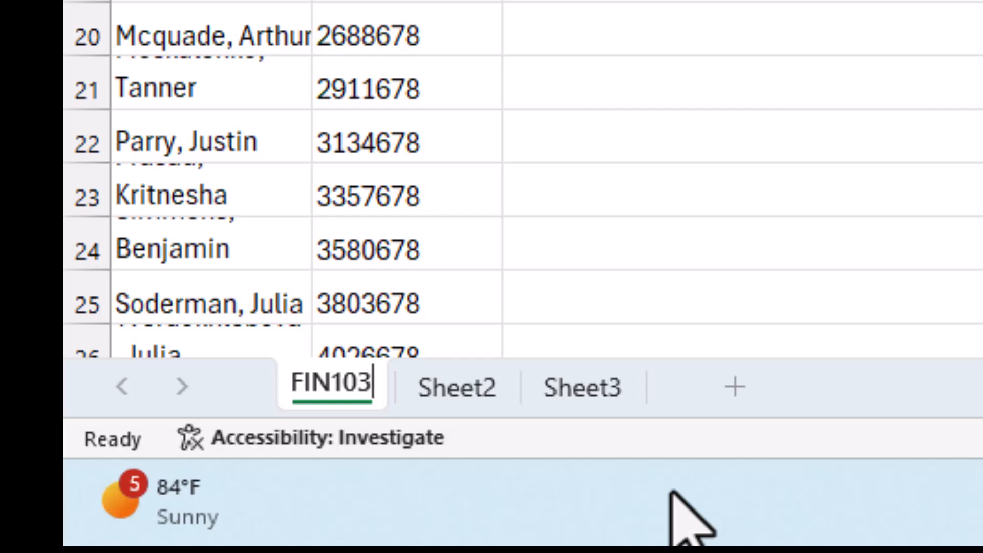
key("Return")
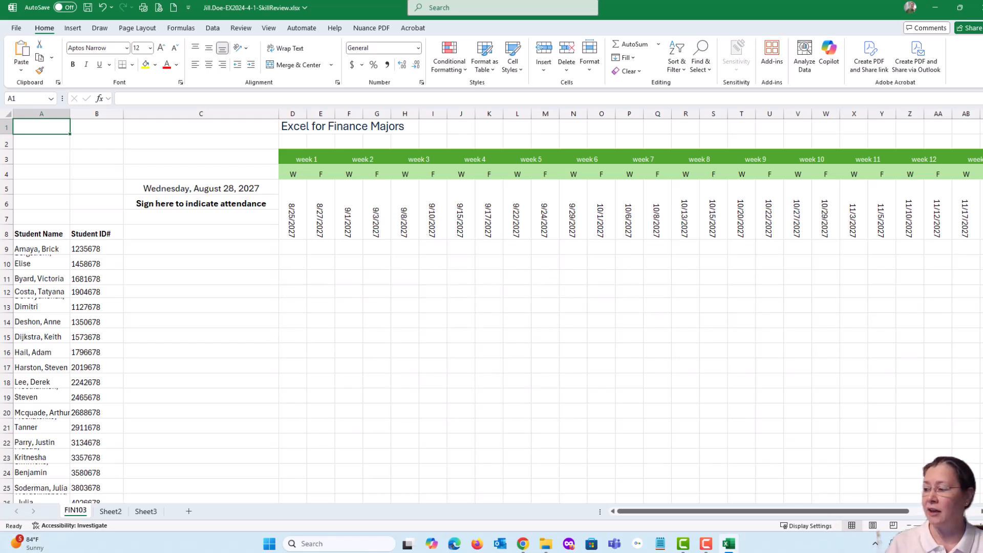
Set the FIN103 sheet tab color to Dark Blue, Text 2, check it from Sheet2, and save the workbook with FIN103 active.
right_click(76, 510)
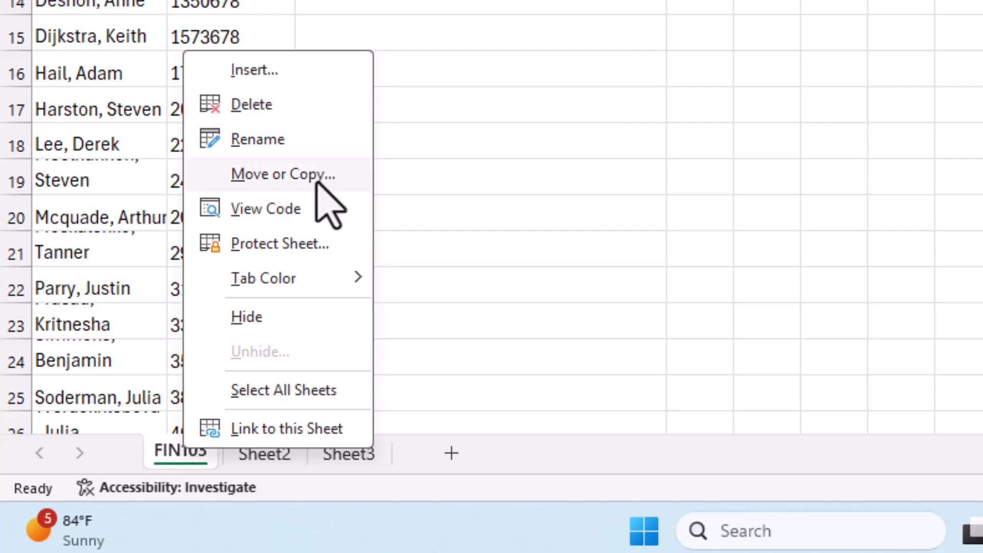
mouse_move(290, 275)
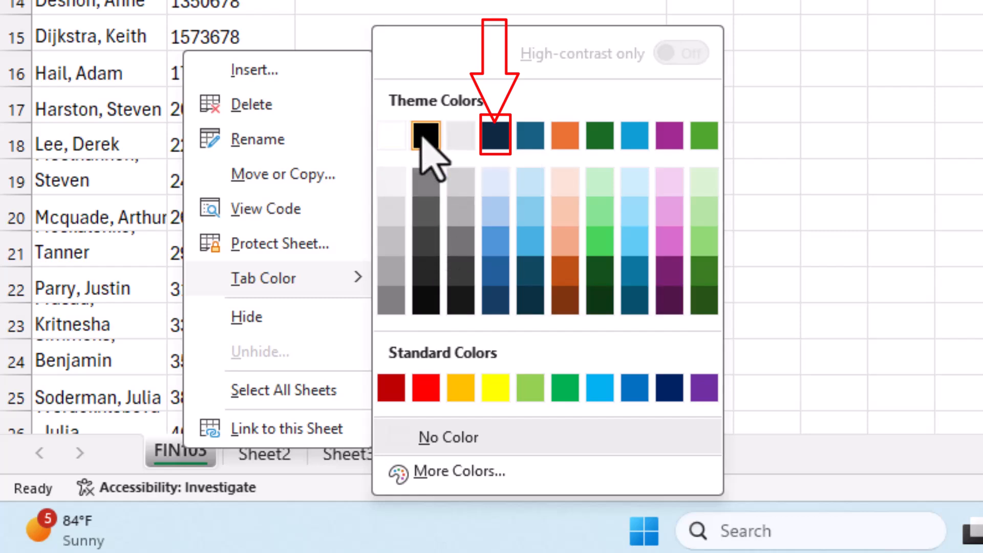
left_click(492, 132)
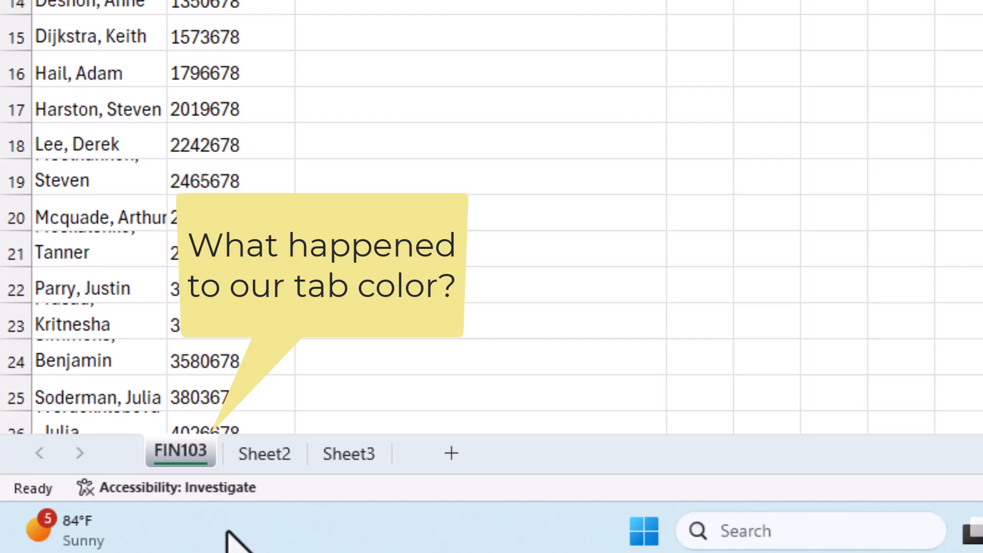
left_click(266, 450)
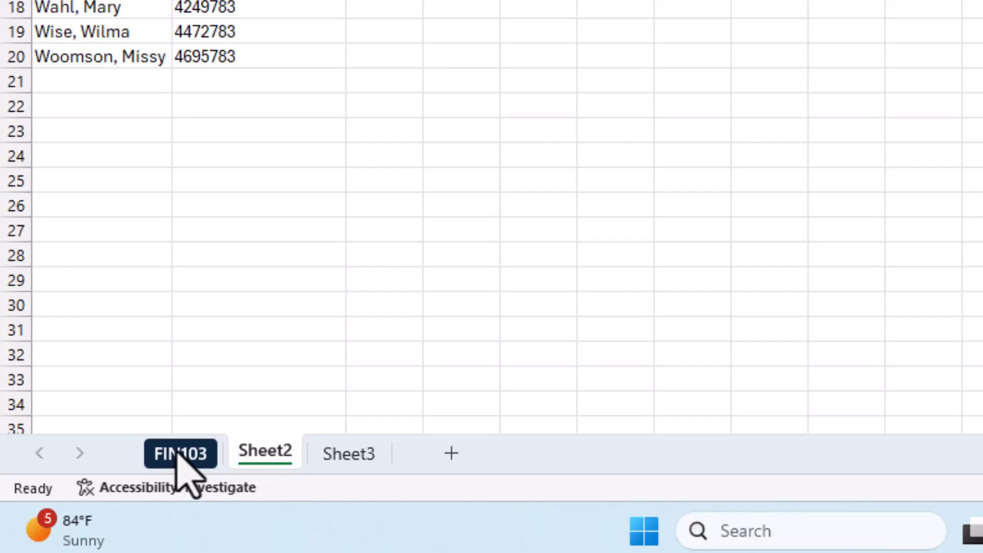
left_click(176, 450)
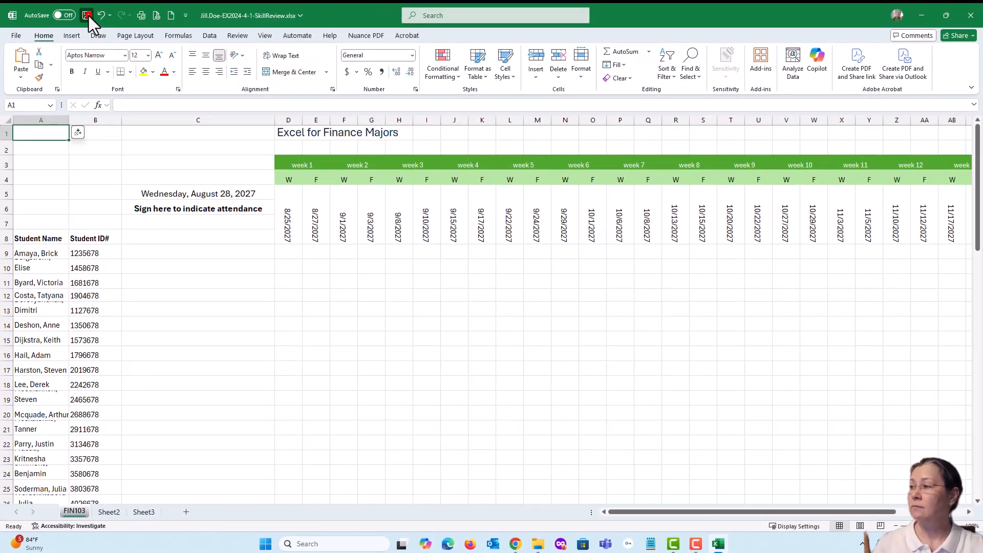
left_click(87, 16)
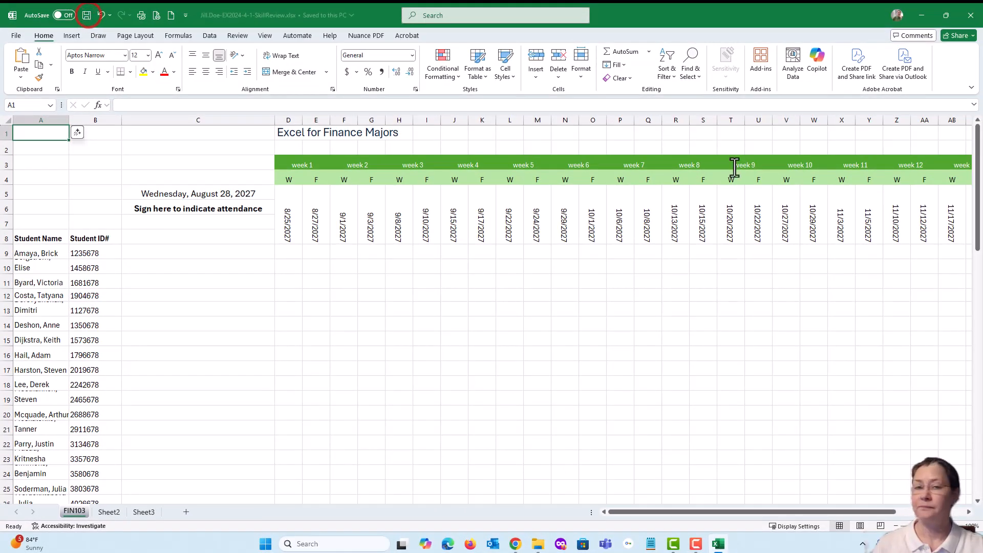
Switch to the SIMnet instructions in Chrome, mark all parts of step 3 as completed, and read step 4.
left_click_drag(982, 102, 687, 49)
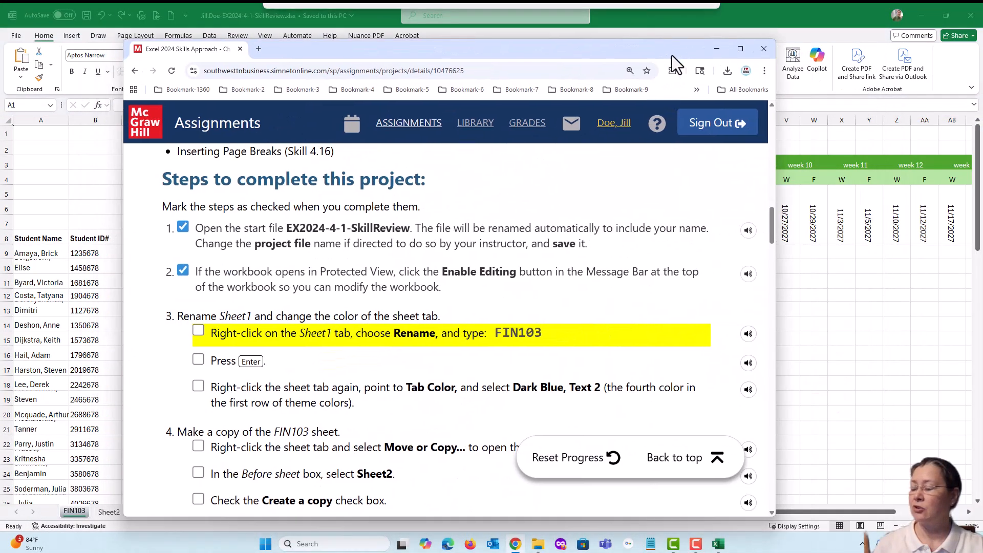
left_click(199, 330)
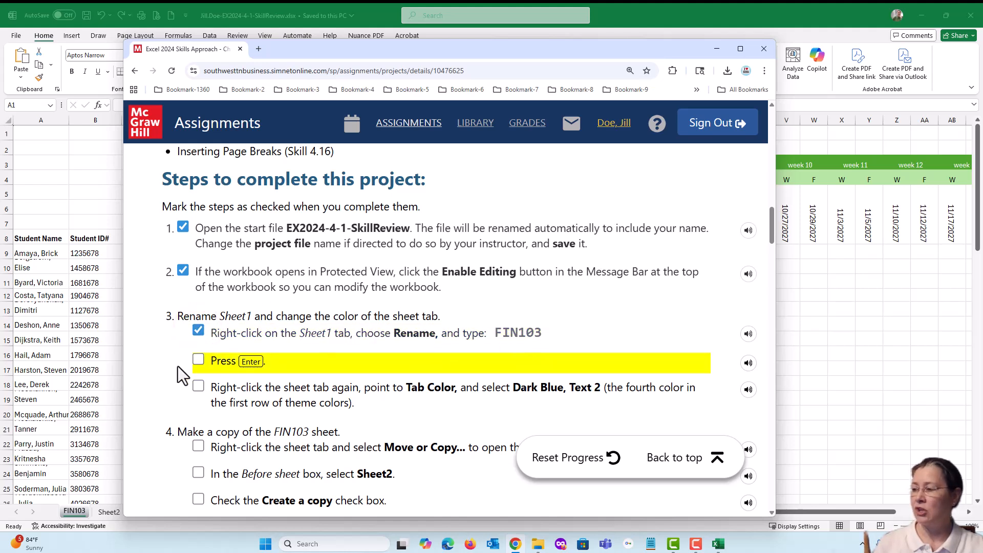
left_click(199, 359)
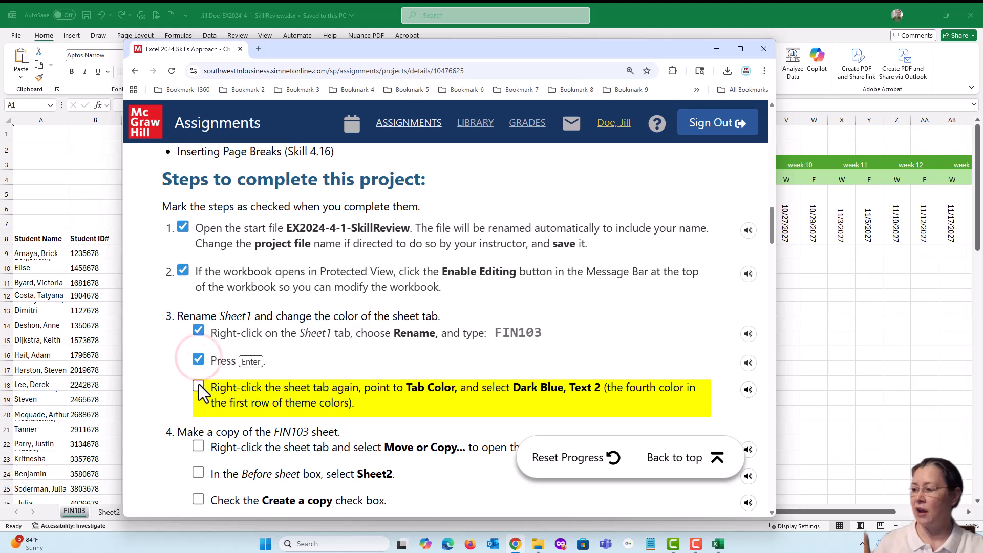
left_click(198, 385)
scroll(270, 374, "down", 3)
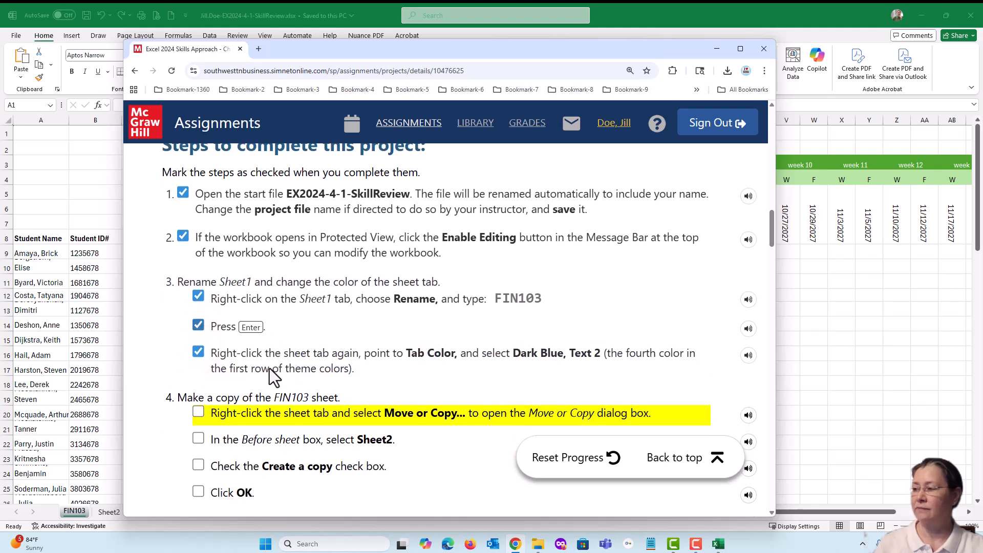
scroll(271, 378, "down", 1)
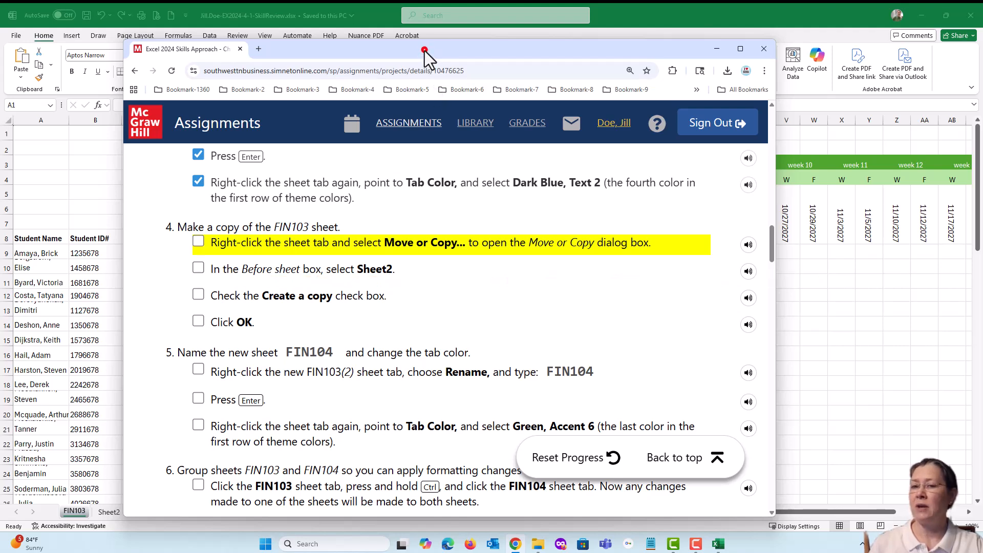
Return to Excel and create a copy of the FIN103 sheet in the same workbook, placed before Sheet2.
left_click_drag(425, 51, 982, 85)
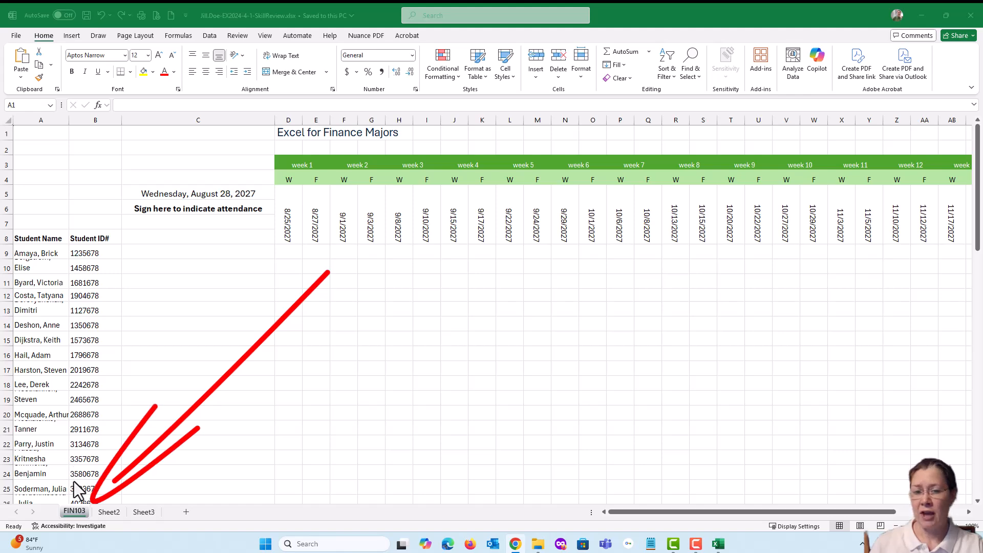
left_click(72, 512)
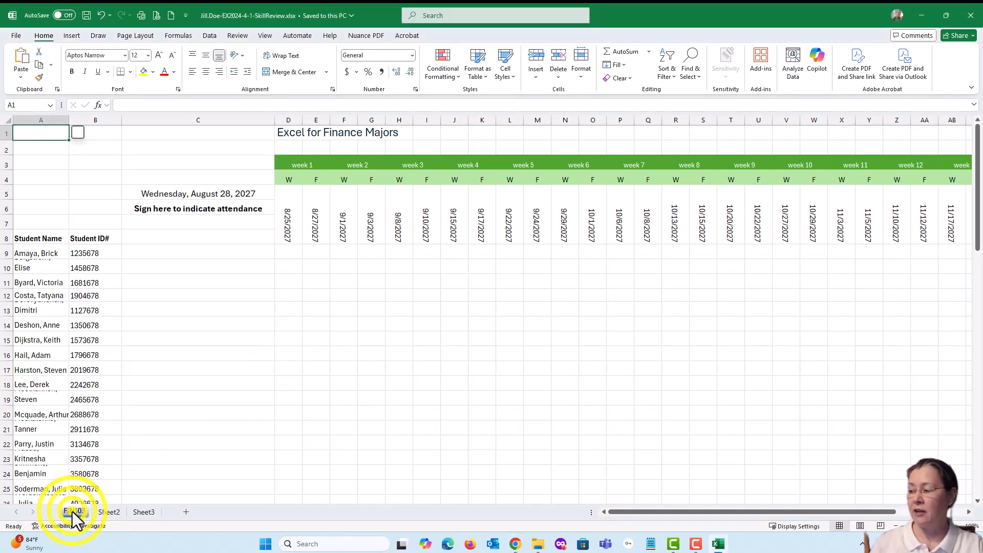
right_click(72, 511)
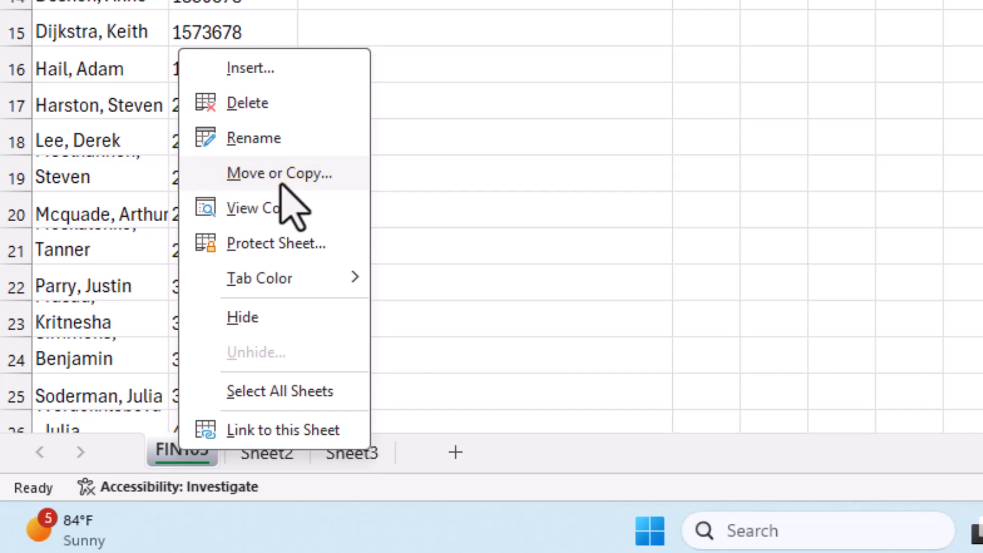
left_click(281, 177)
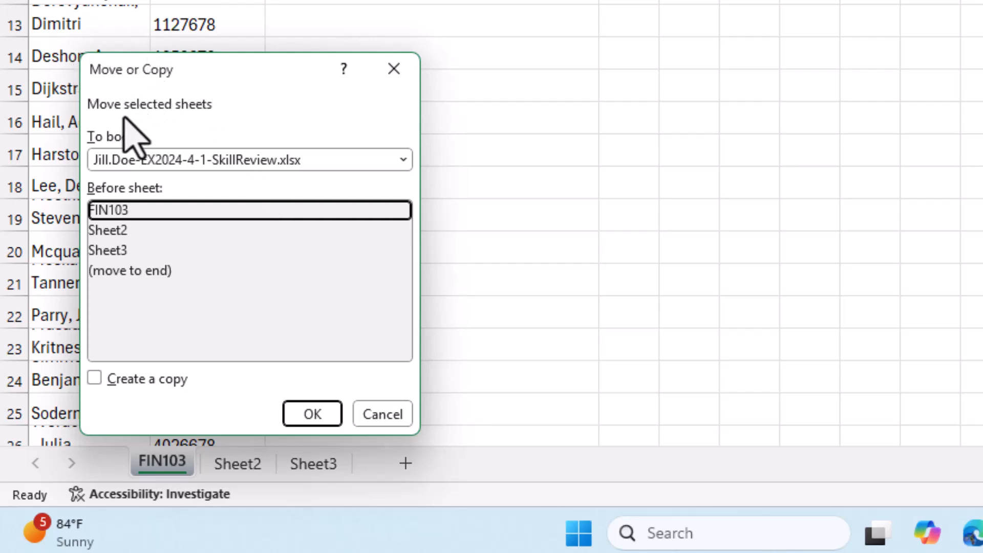
left_click(95, 379)
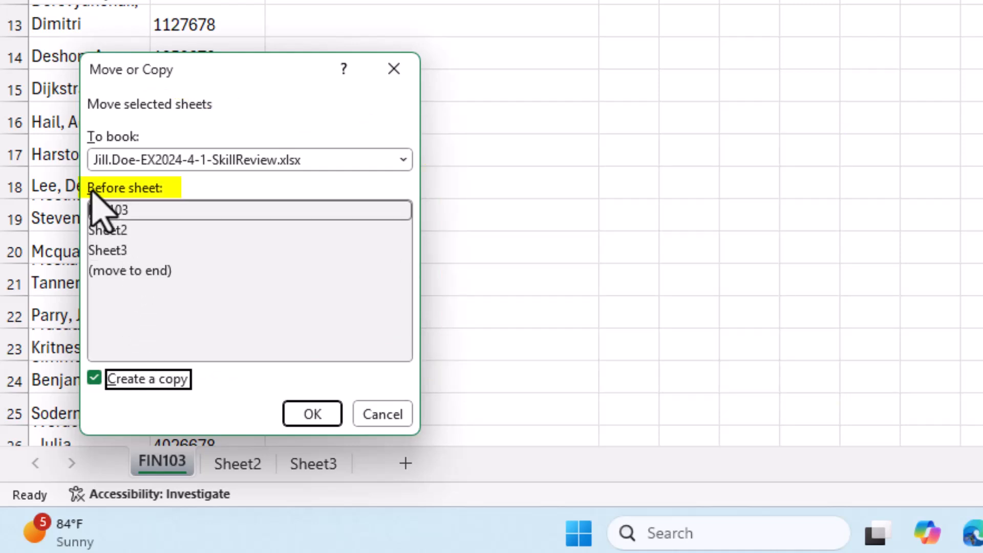
left_click(109, 231)
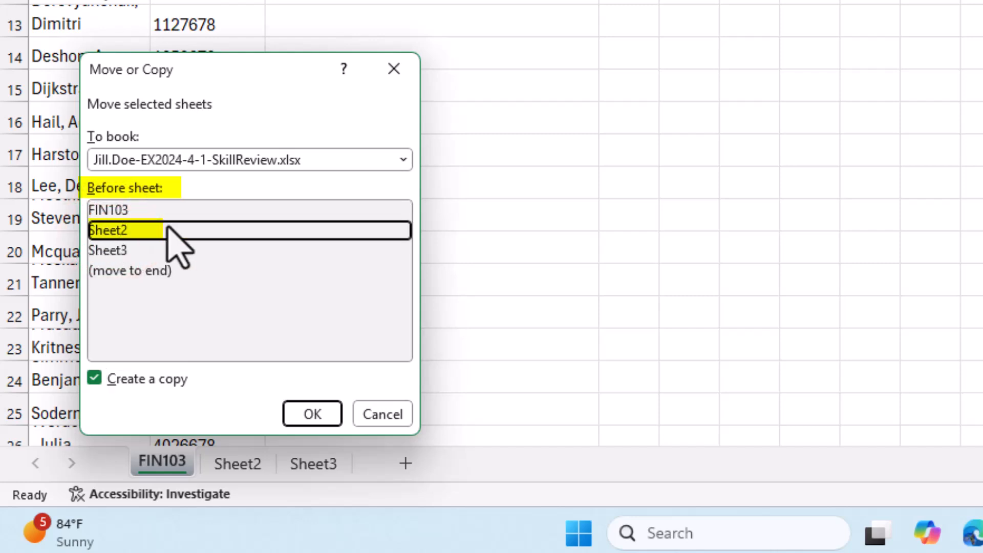
left_click(310, 411)
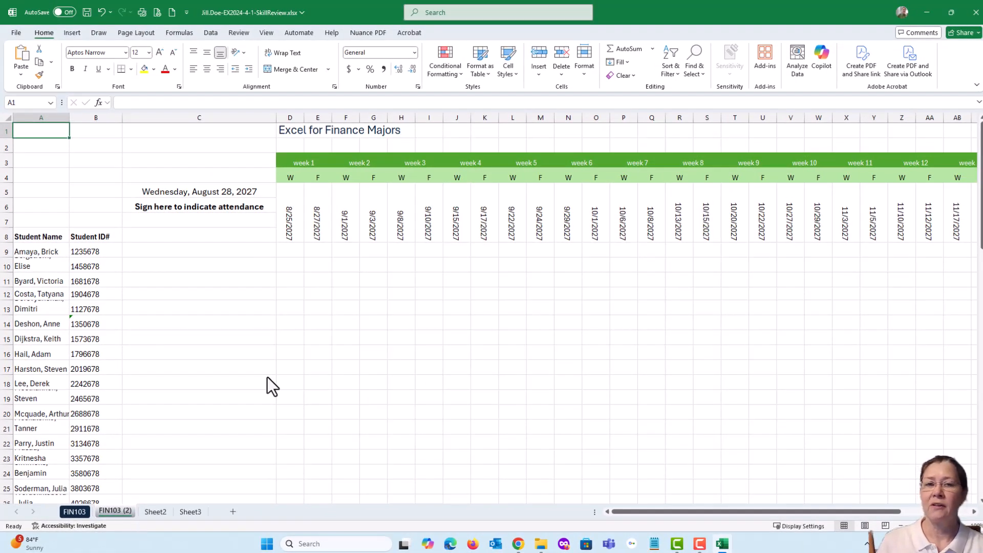
Save the workbook and compare the original FIN103 sheet with its copy, ending on the FIN103 (2) sheet.
left_click(83, 11)
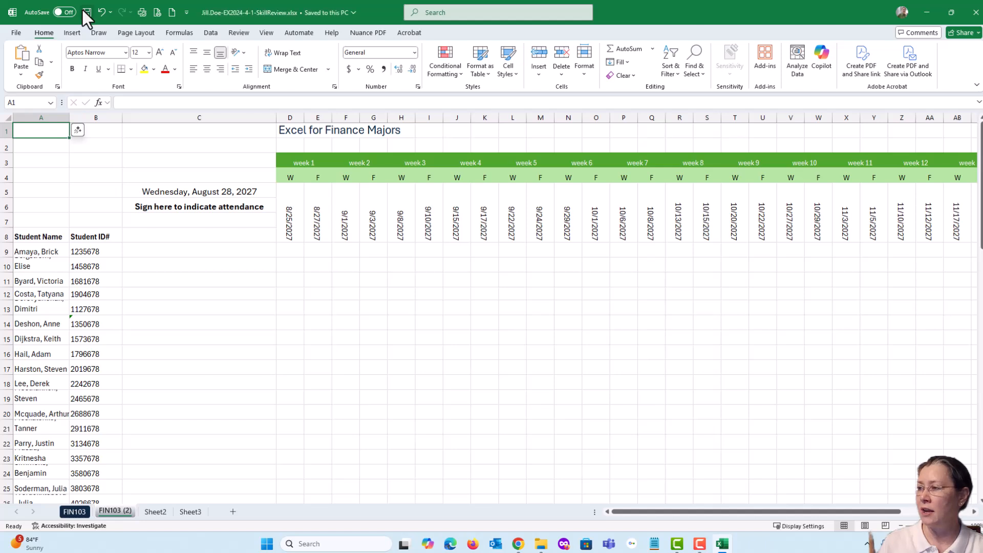
left_click(69, 512)
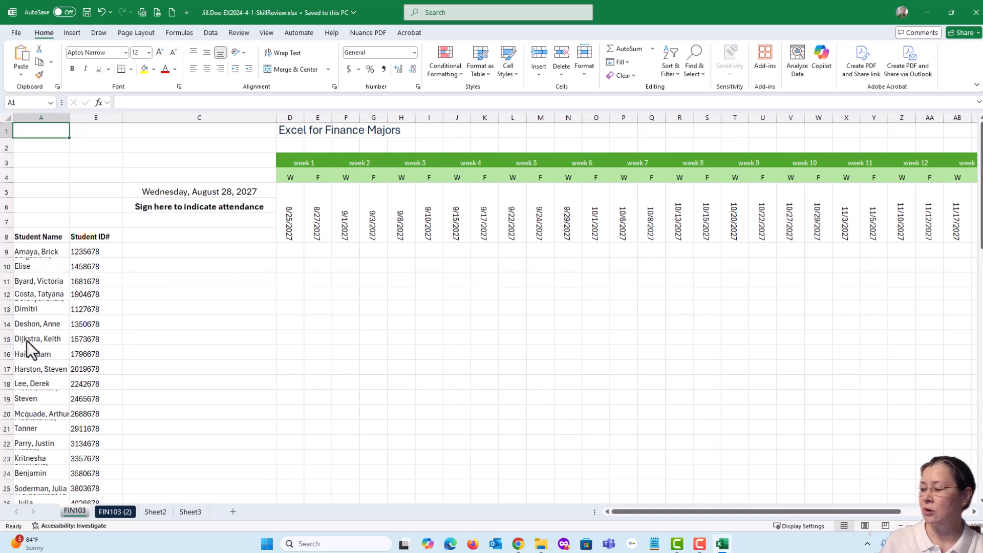
left_click(116, 513)
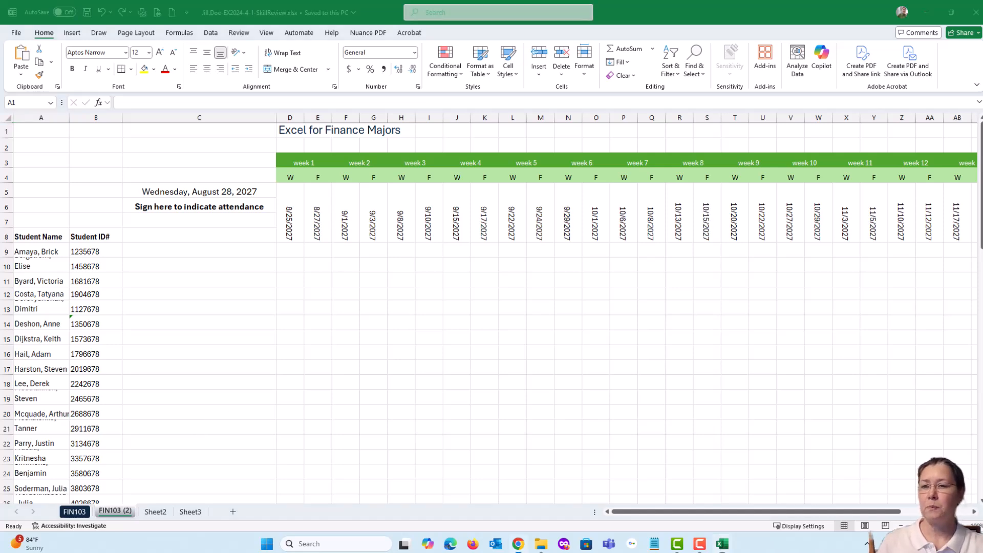
Switch to the SIMnet instructions in Chrome, mark all four parts of step 4 as completed, and read step 5.
left_click_drag(982, 66, 327, 53)
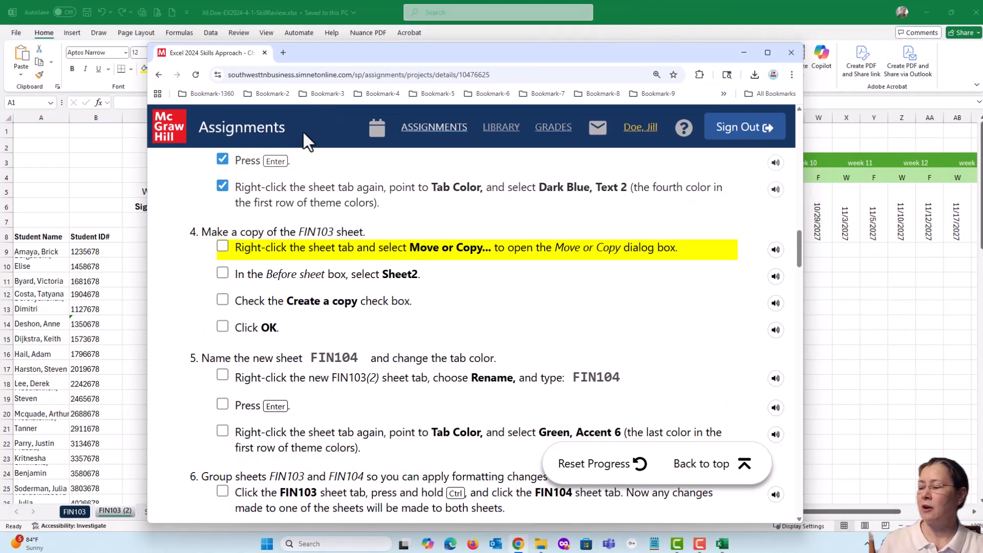
left_click(221, 243)
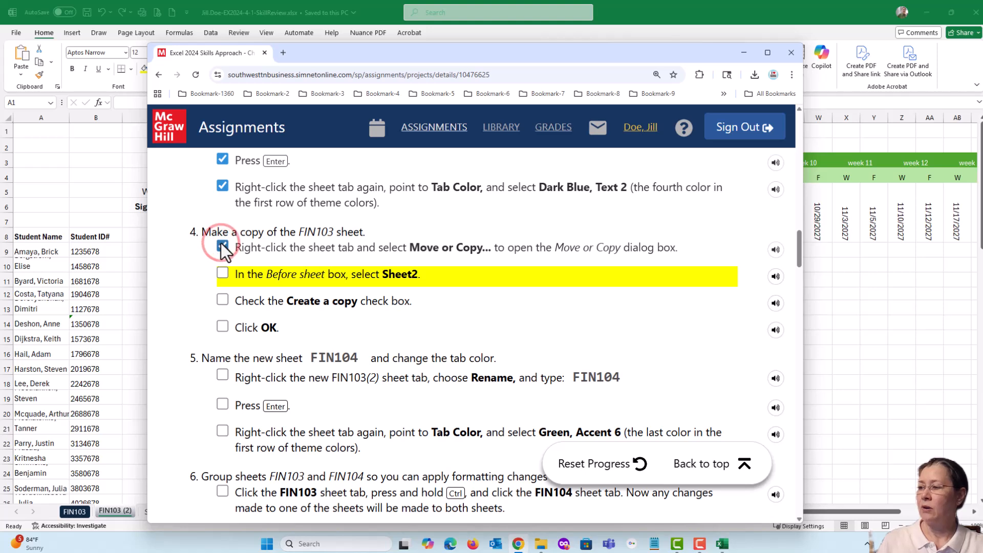
left_click(222, 274)
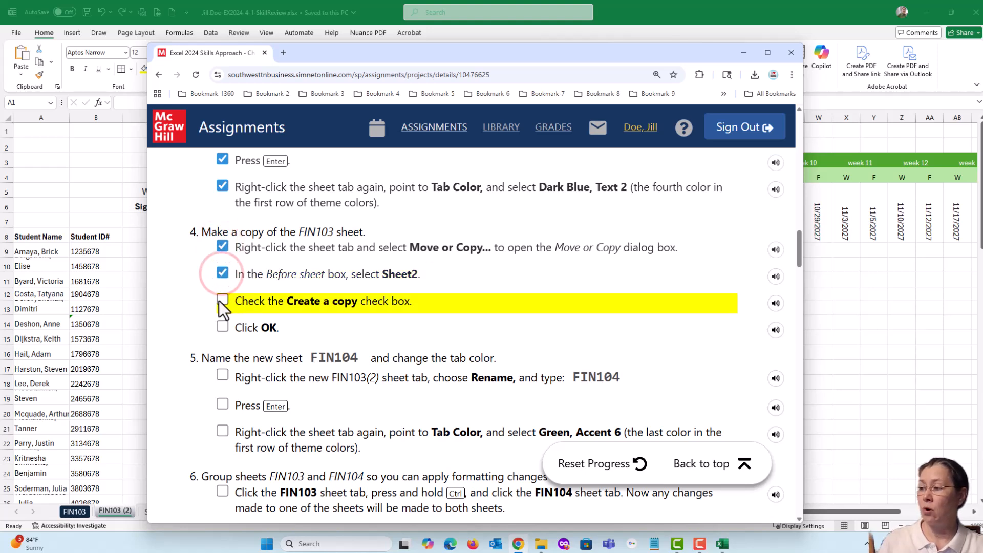
left_click(221, 300)
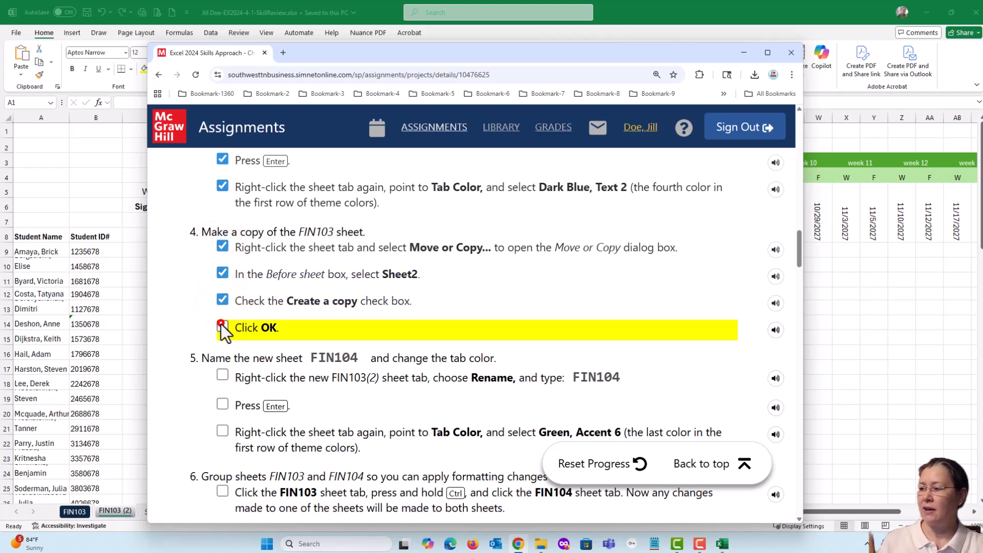
left_click(222, 326)
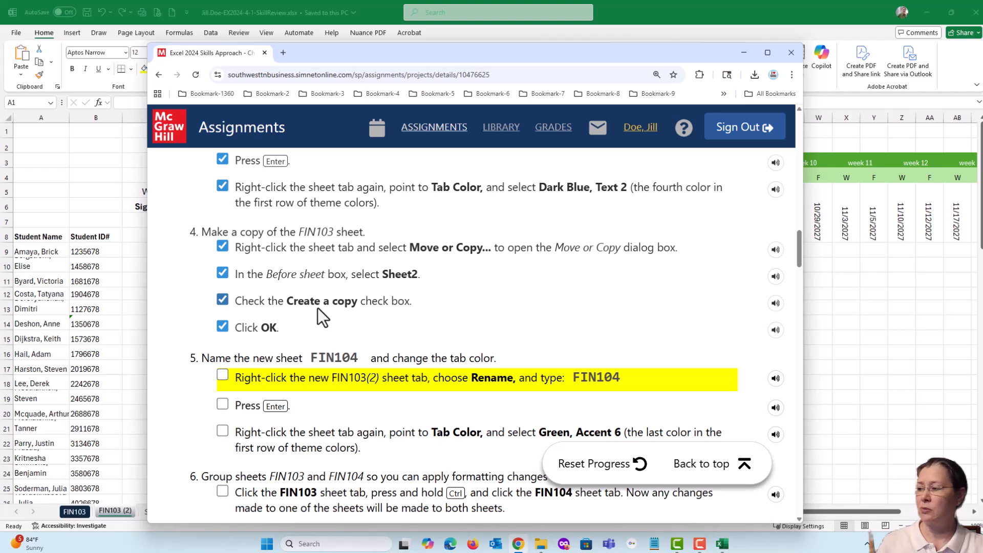
scroll(322, 314, "down", 2)
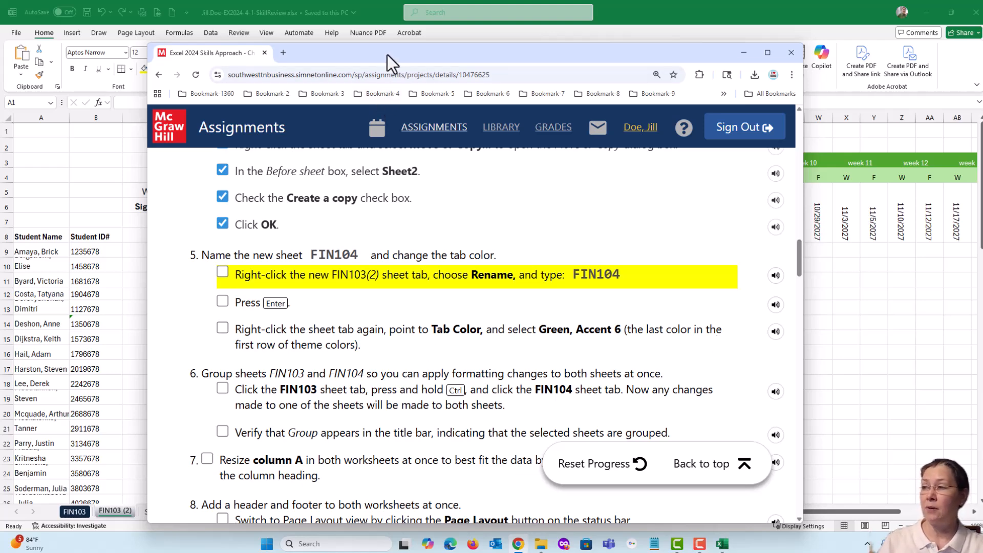
Return to Excel and set the FIN103 (2) sheet's tab color to Green, Accent 6.
left_click_drag(376, 53, 982, 177)
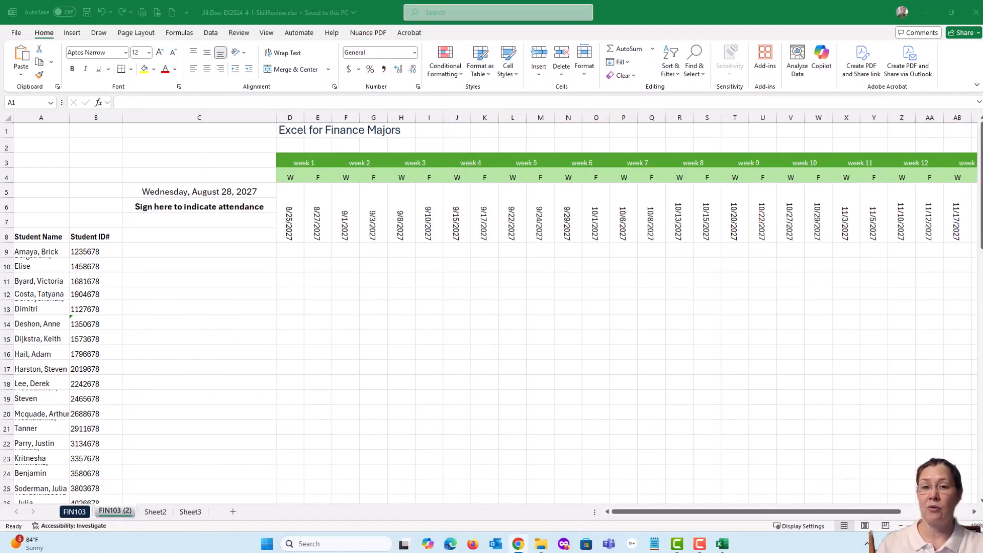
right_click(115, 512)
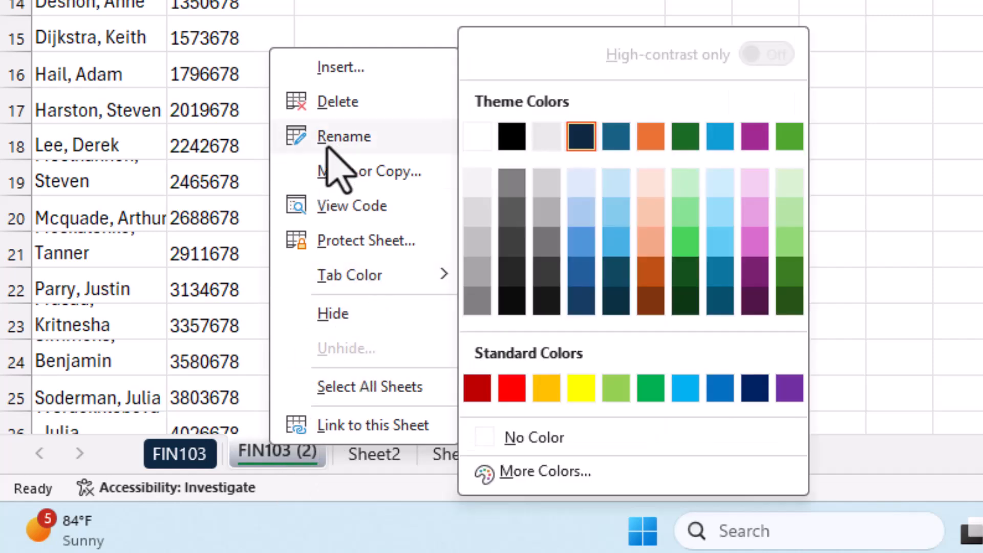
mouse_move(334, 277)
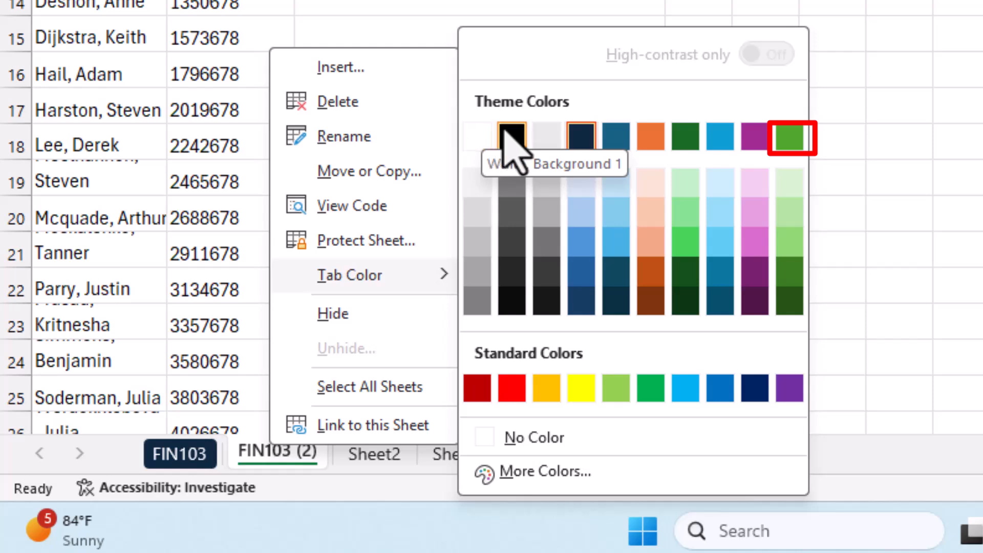
left_click(790, 136)
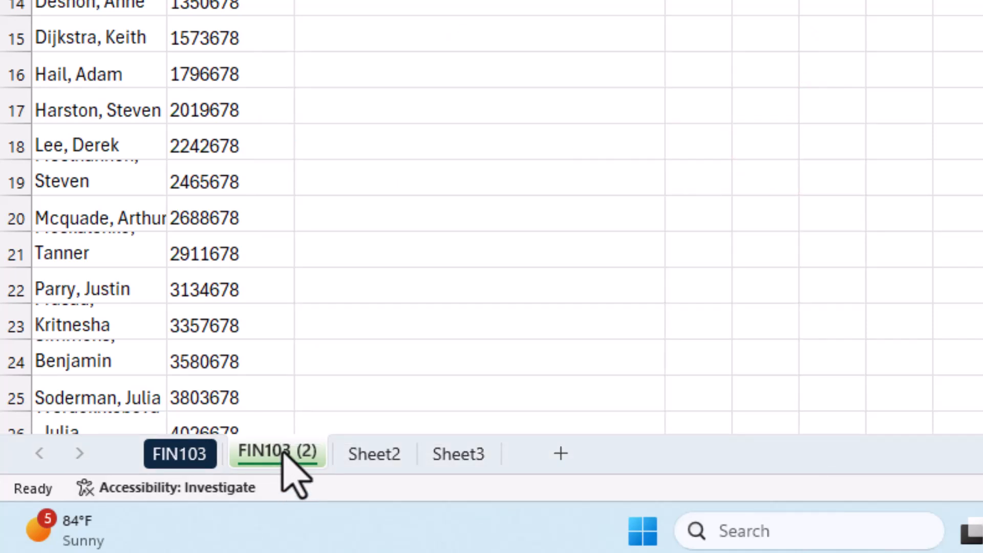
Rename the FIN103 (2) sheet as FIN104 and save the workbook.
left_click(278, 448)
double_click(278, 450)
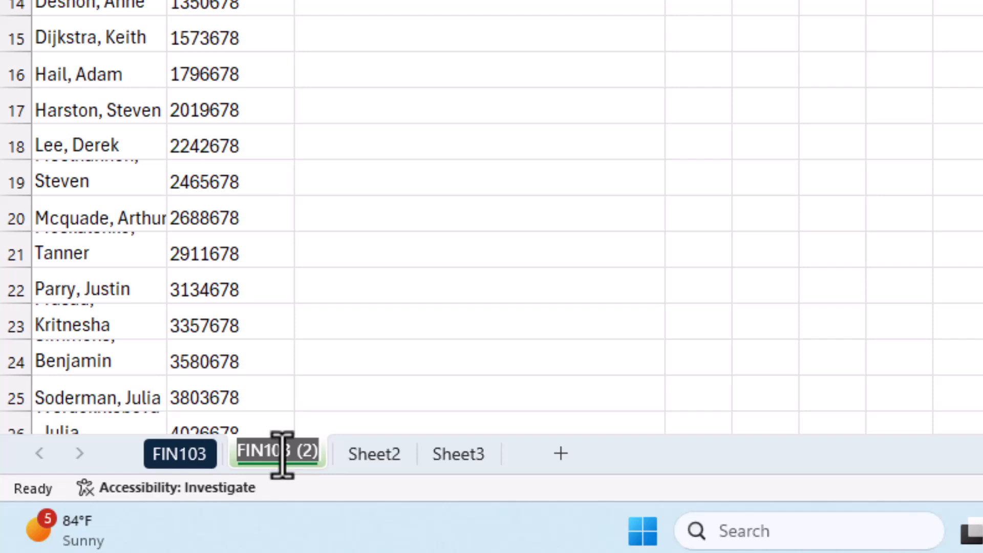
left_click_drag(283, 455, 333, 450)
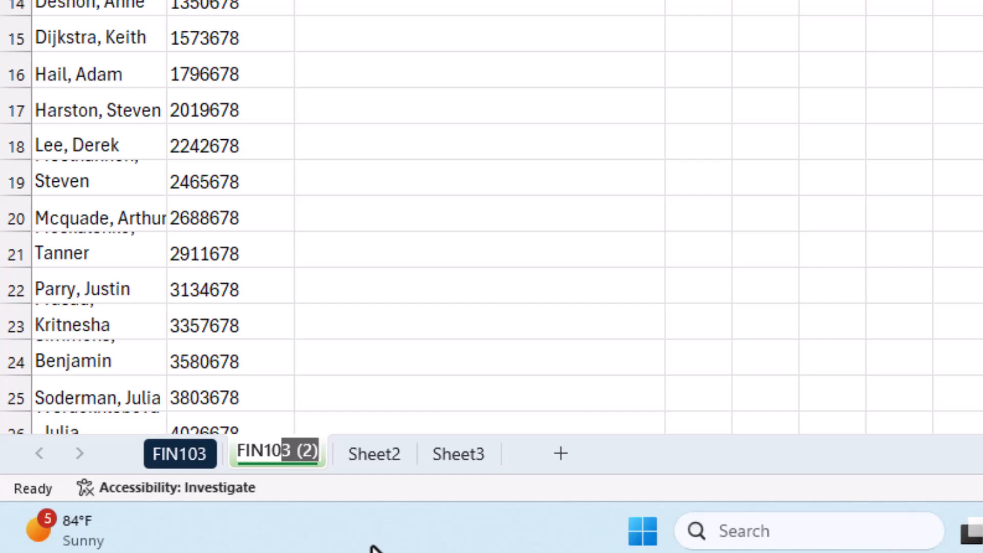
type("4")
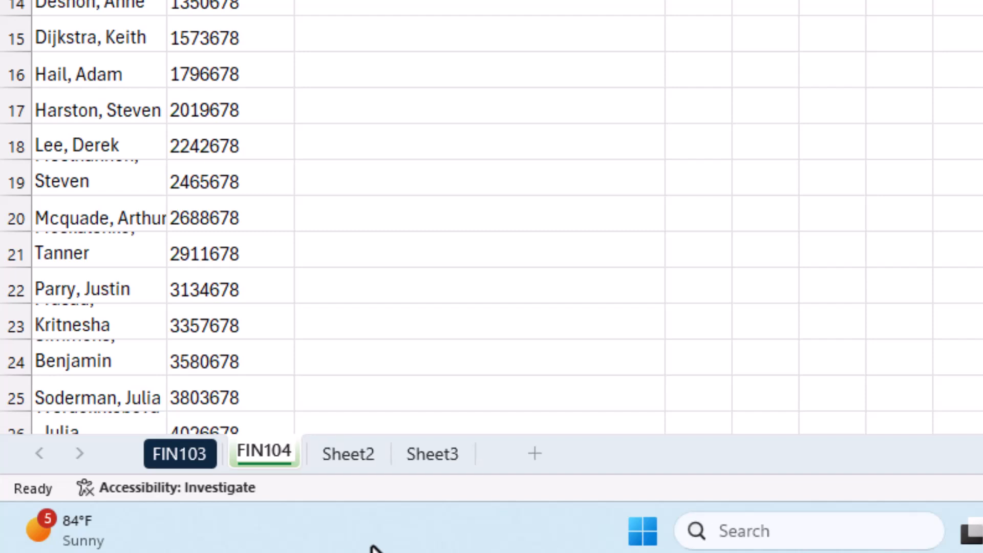
key("Return")
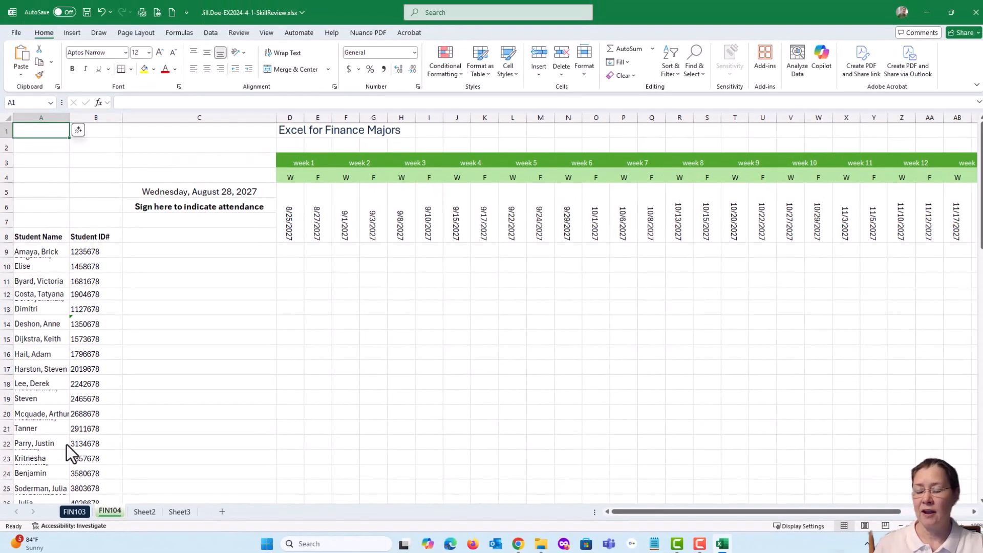
left_click(88, 13)
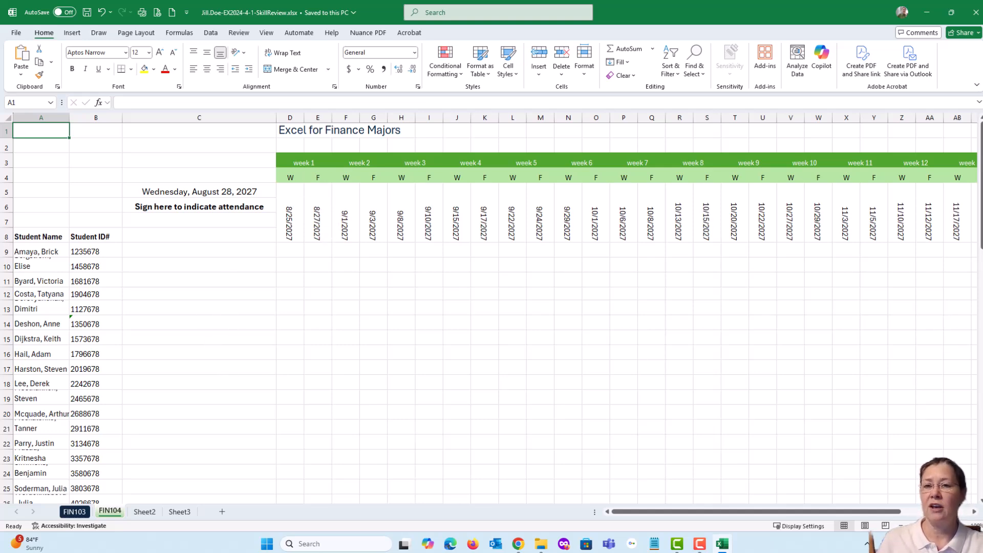
Switch to the SIMnet instructions in Chrome, mark all three parts of step 5 as completed, and return to Excel.
key("alt+Tab")
left_click_drag(396, 42, 318, 45)
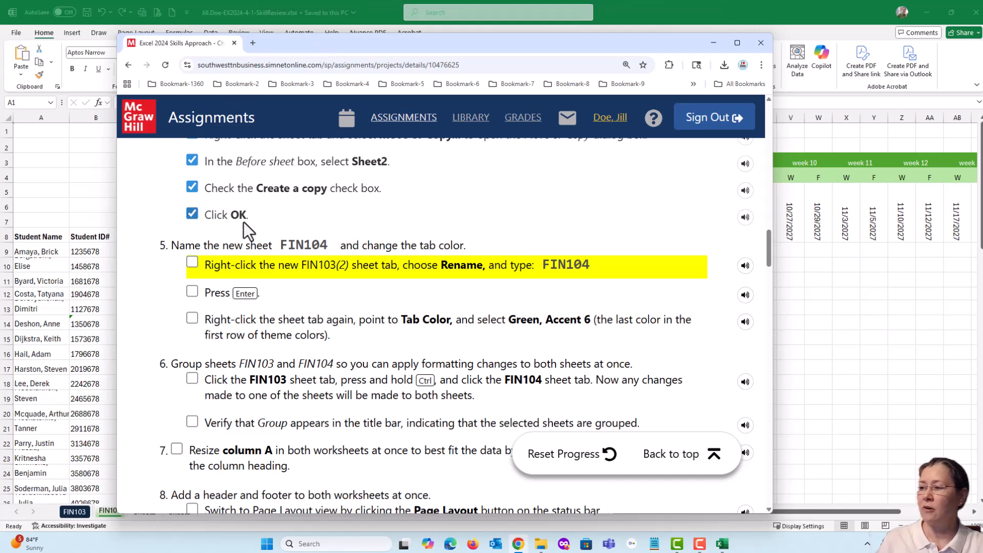
left_click(192, 263)
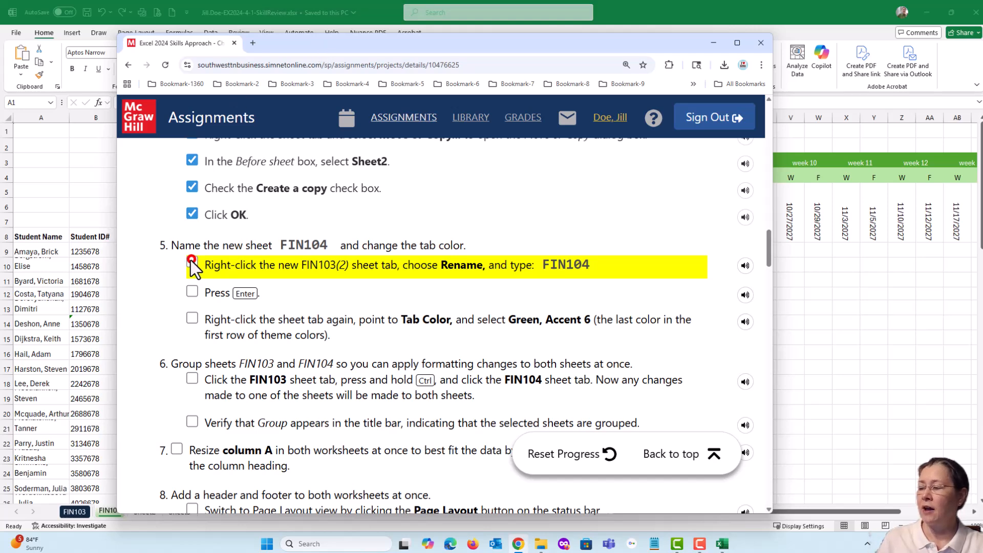
left_click(192, 291)
left_click(192, 320)
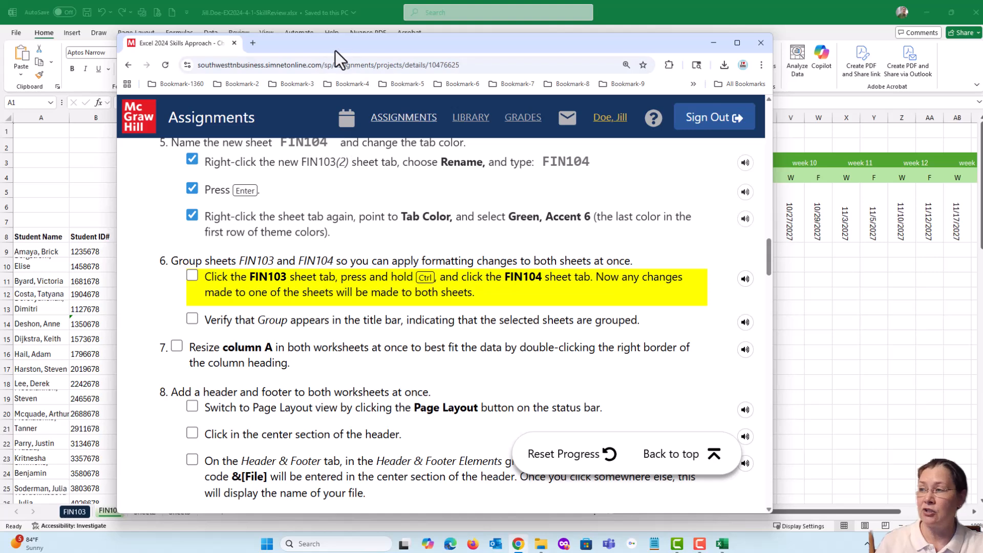
left_click_drag(336, 47, 982, 113)
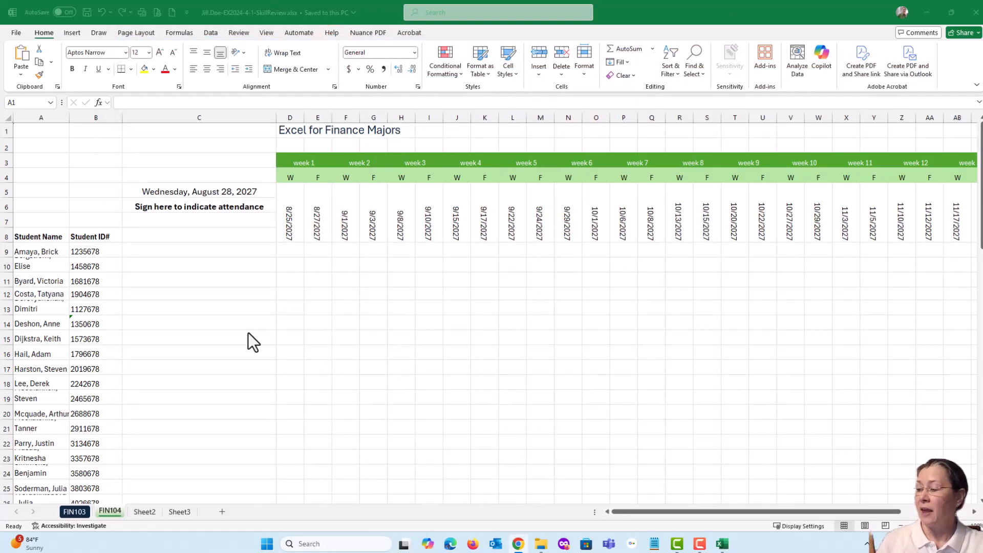
On the FIN103 sheet, select the contiguous range D11:M16, and clear the selection.
left_click(72, 512)
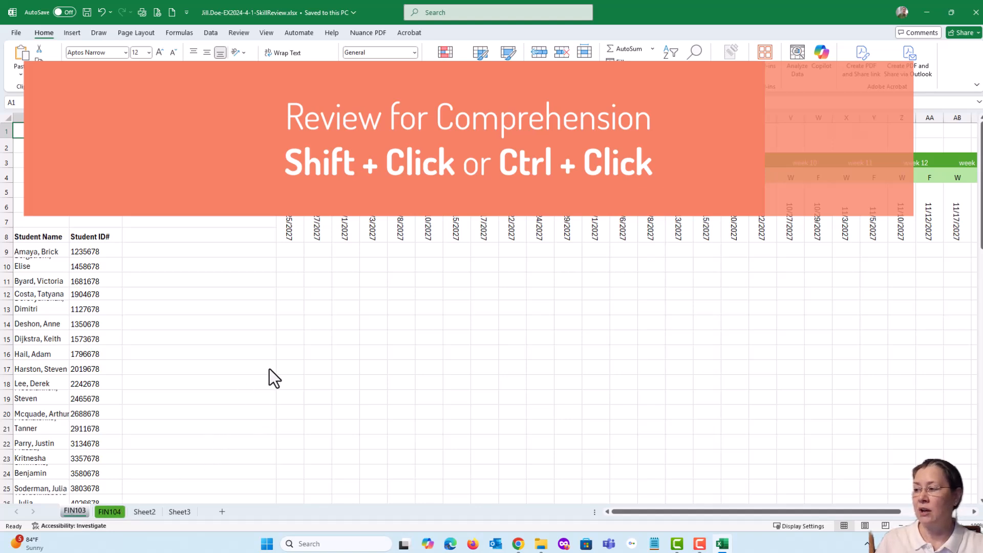
left_click(294, 282)
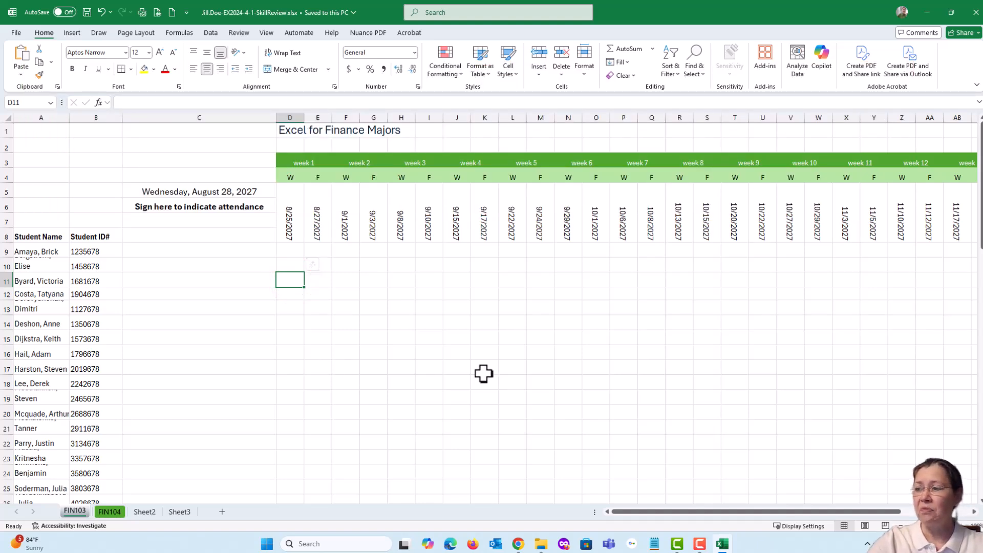
left_click(541, 354, "shift")
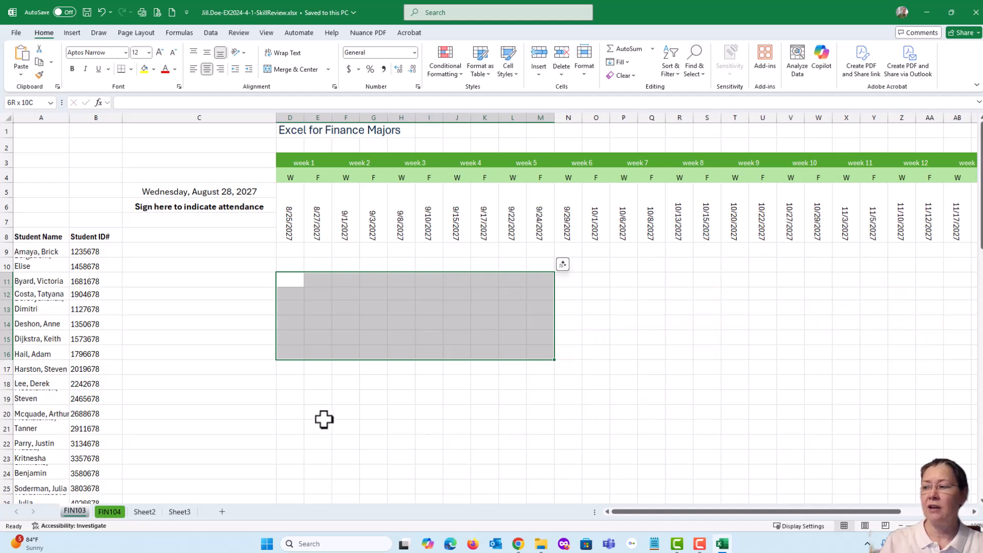
left_click(318, 398)
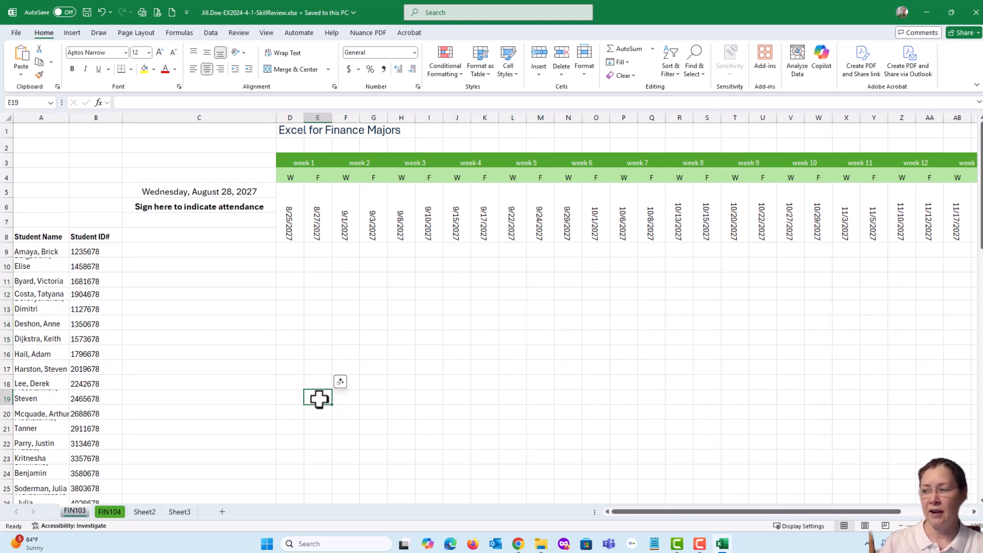
Select the nonadjacent cells E11, J14, H11, F16 and F13, remove H11 from the selection, and clear it.
left_click(317, 280)
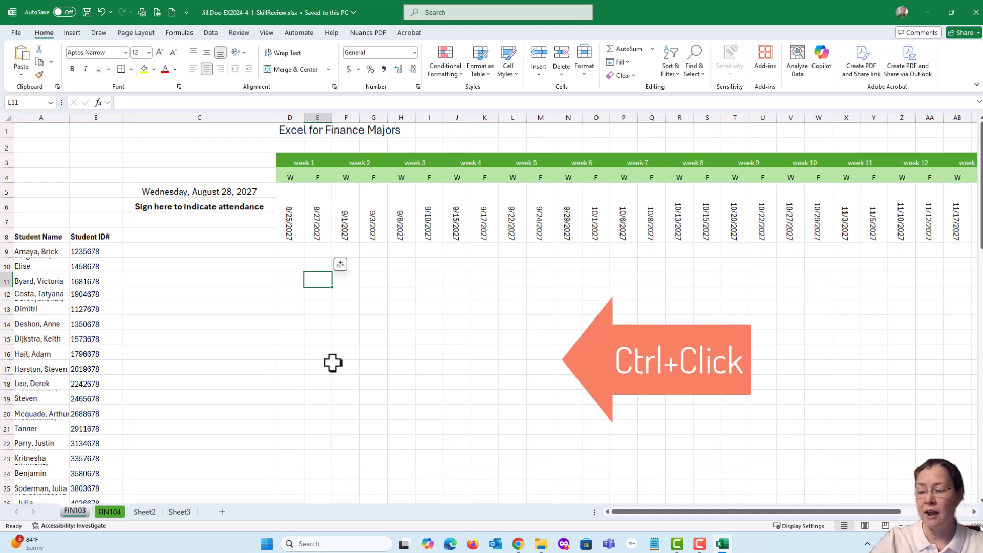
left_click(457, 324, "ctrl")
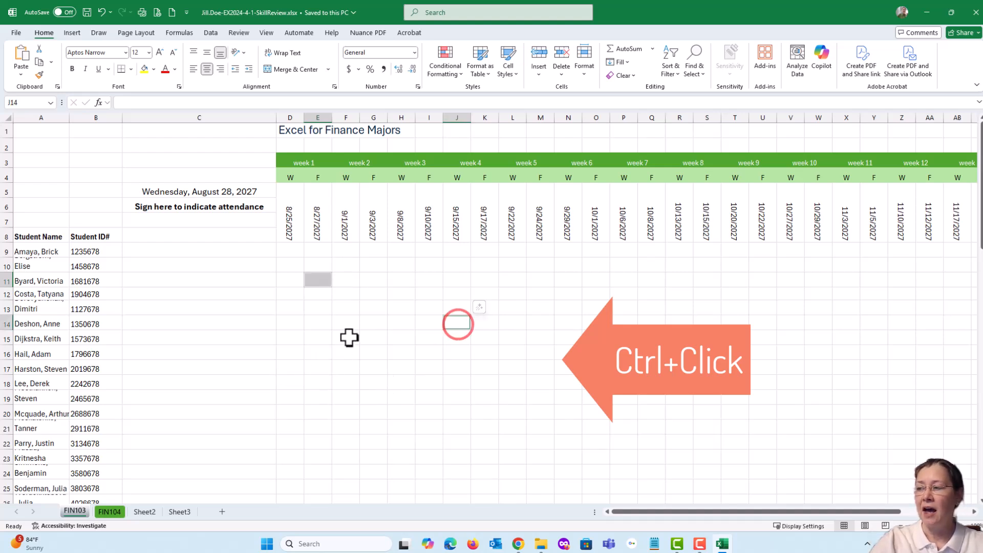
left_click(403, 280, "ctrl")
left_click(334, 349, "ctrl")
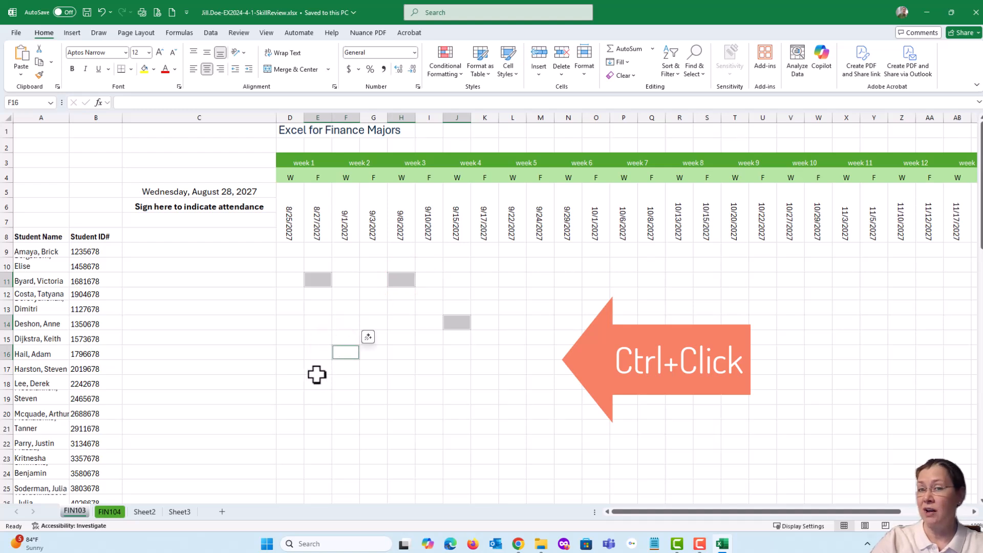
left_click(354, 303, "ctrl")
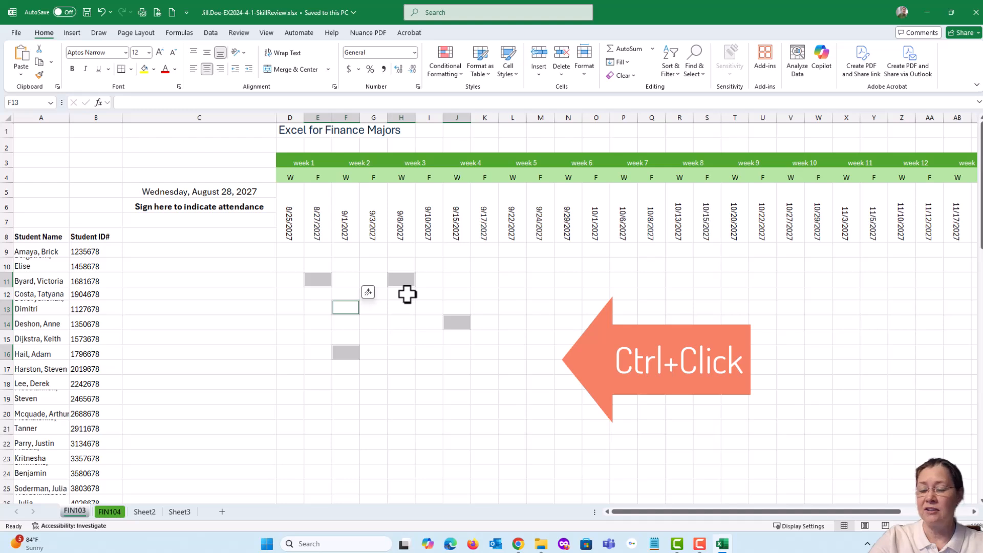
left_click(401, 278, "ctrl")
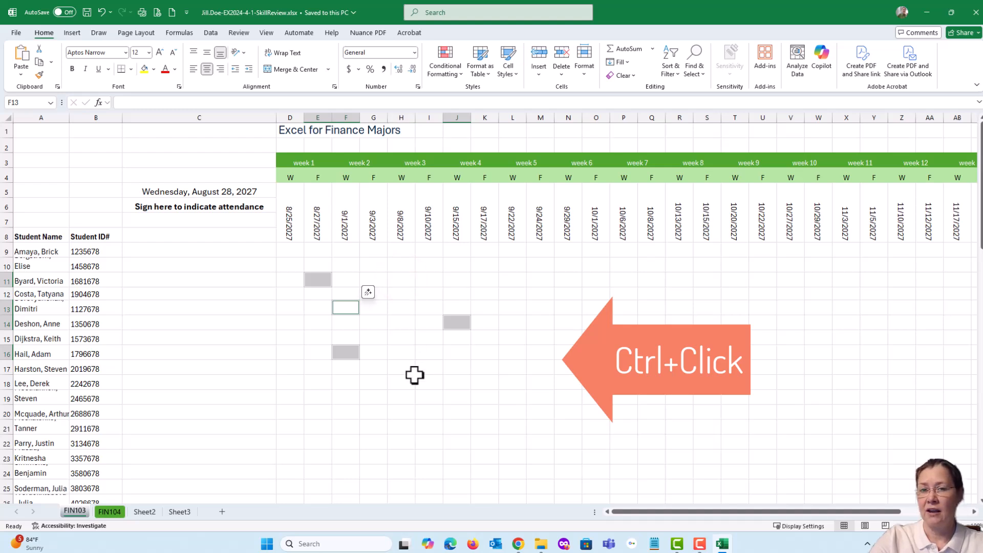
left_click(399, 335)
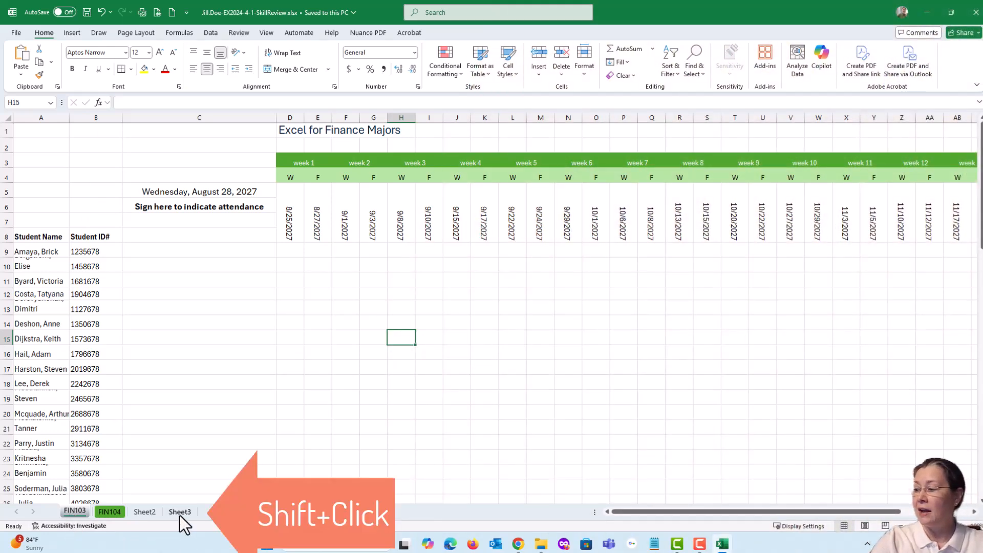
Group all sheets from FIN103 through Sheet3, and ungroup them, ending on FIN103.
left_click(179, 513, "shift")
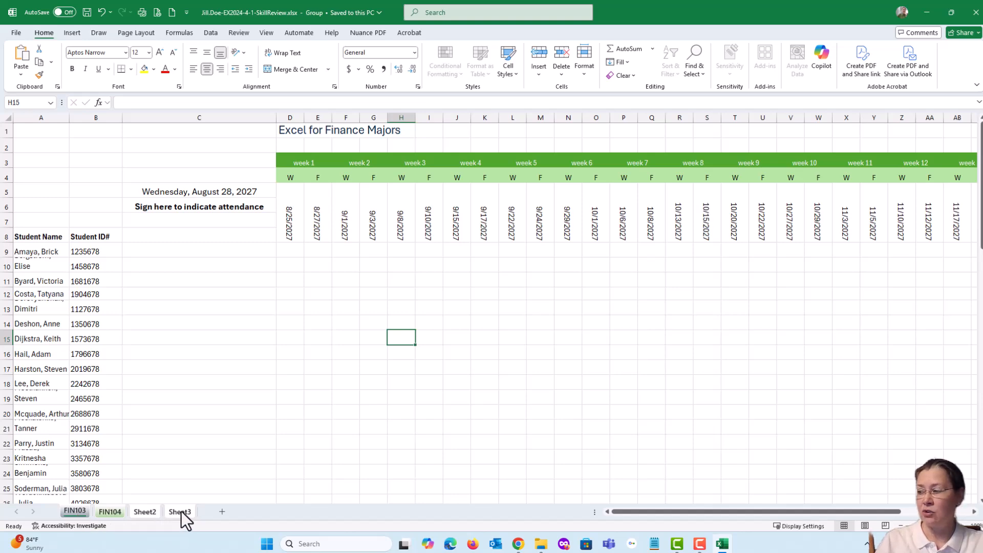
left_click(147, 514)
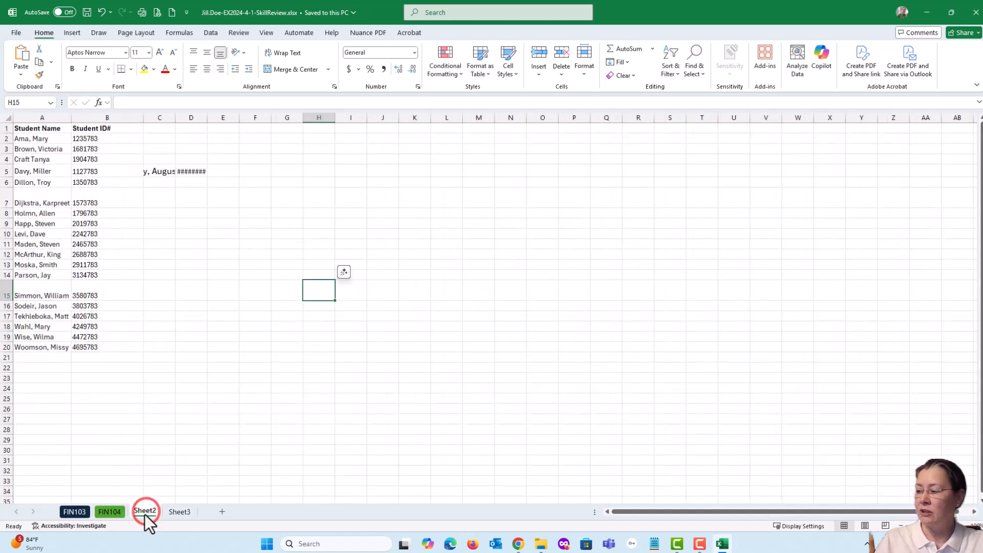
left_click(109, 512)
left_click(76, 512)
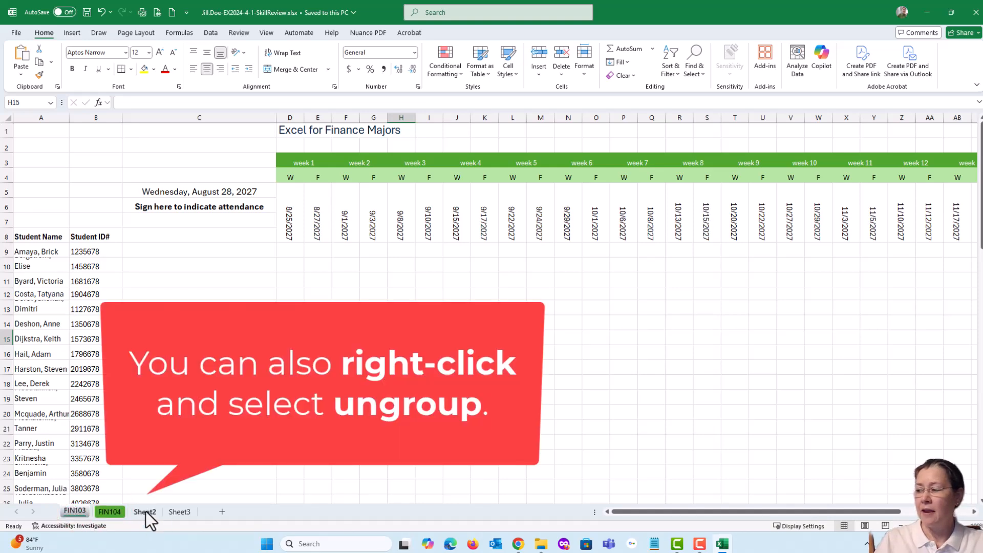
Group only the nonadjacent FIN103 and Sheet2 sheets, and ungroup them by switching to FIN104.
left_click(146, 511)
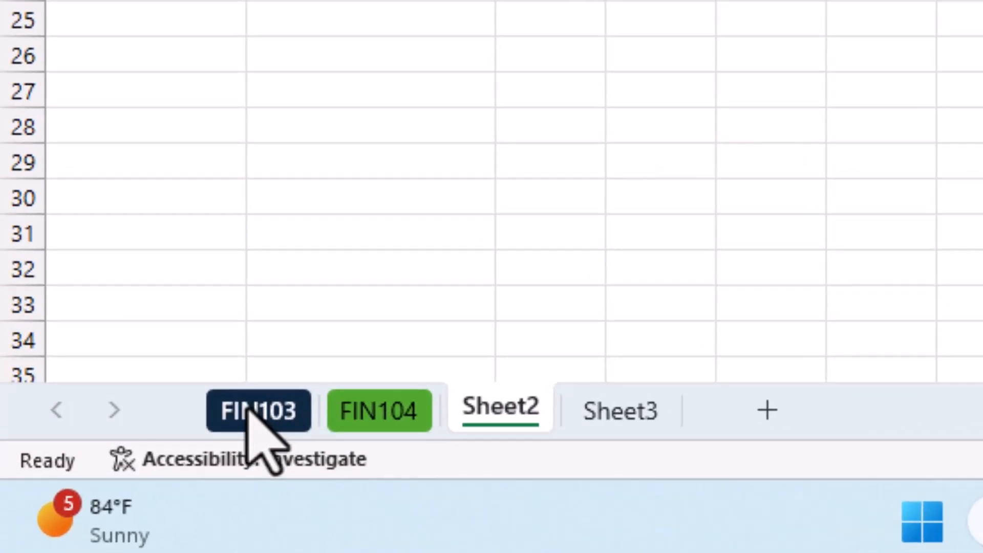
left_click(251, 409)
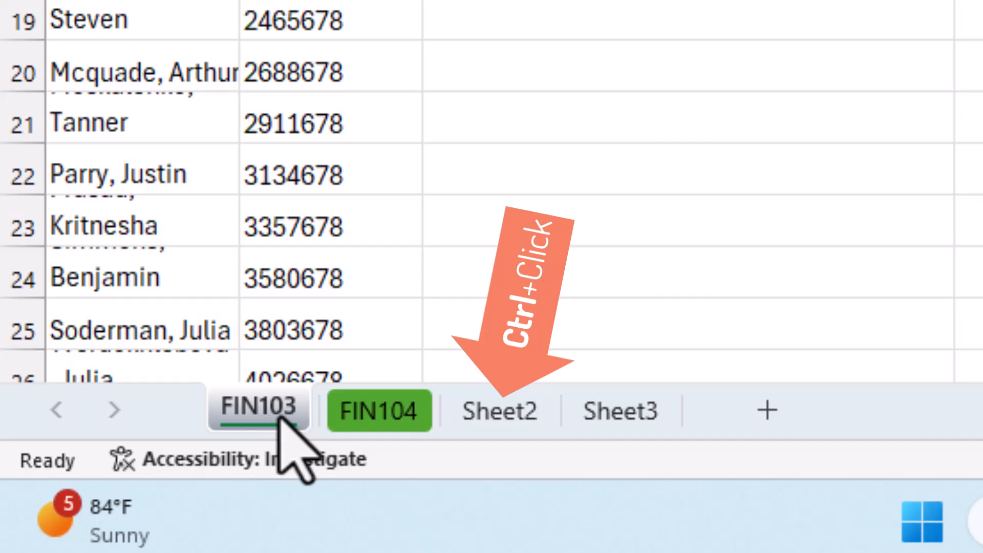
left_click(500, 412, "ctrl")
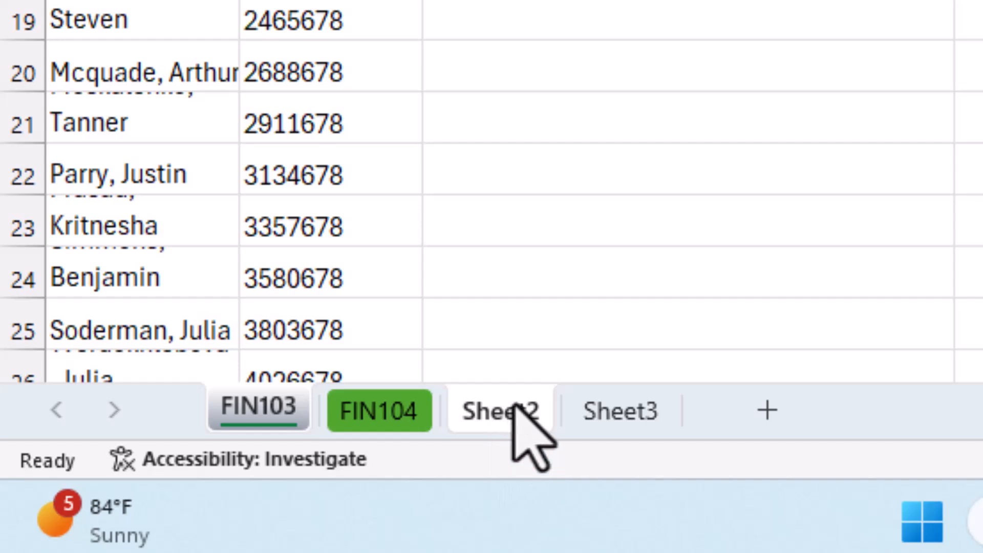
left_click(389, 415)
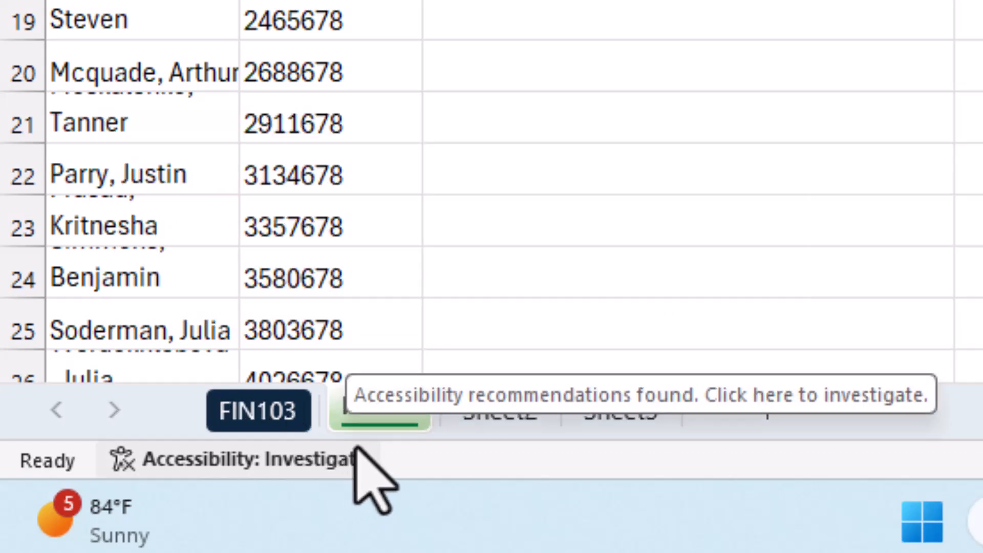
Group the FIN103 and FIN104 sheets, with FIN103 as the active sheet.
left_click(269, 405, "shift")
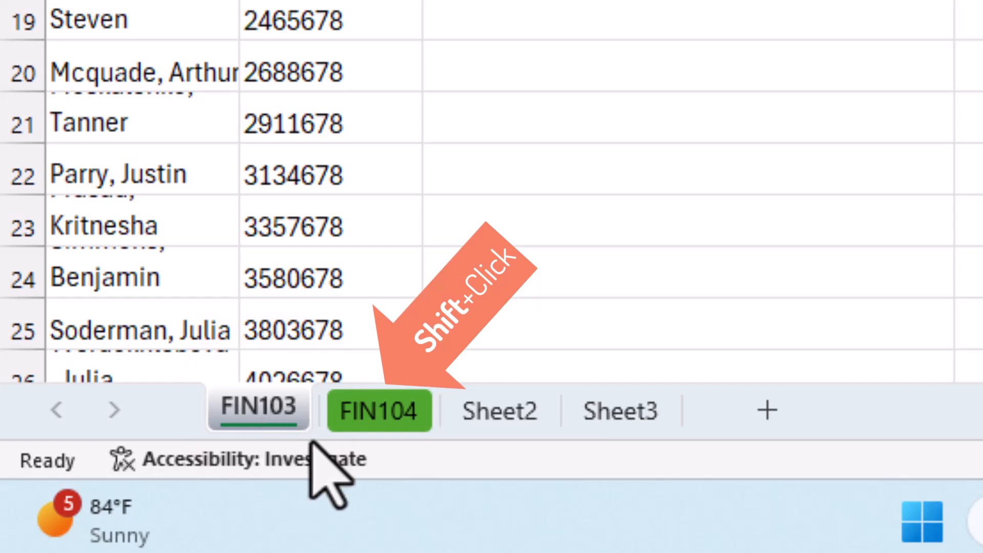
left_click(368, 410, "shift")
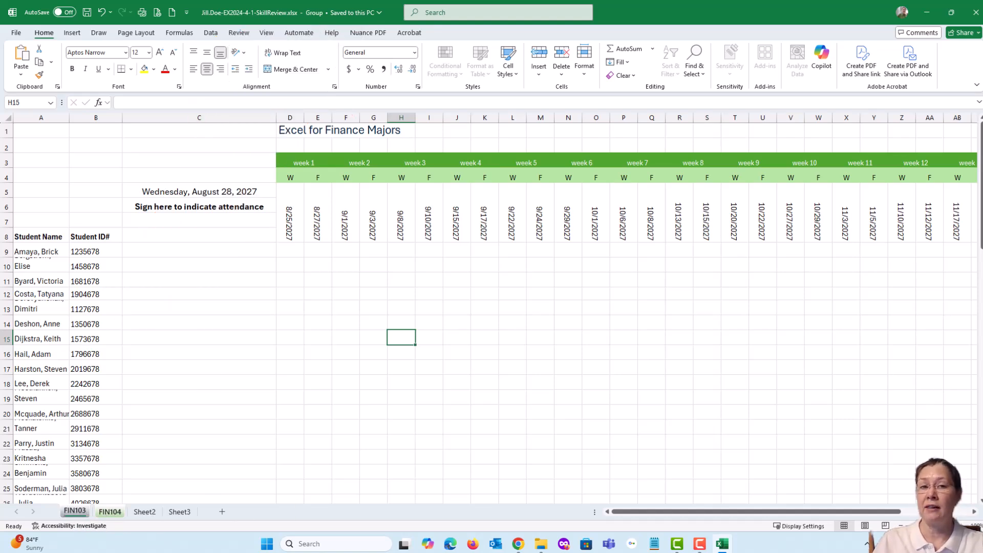
Switch to the SIMnet instructions in Chrome, mark both parts of step 6 as completed, read step 7, and return to Excel.
left_click_drag(982, 58, 344, 39)
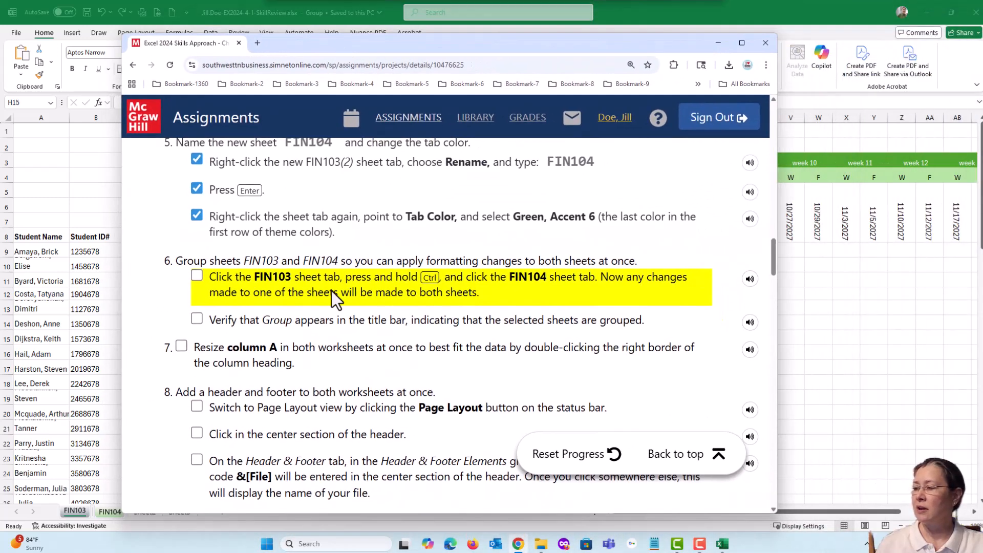
left_click(197, 277)
left_click(197, 319)
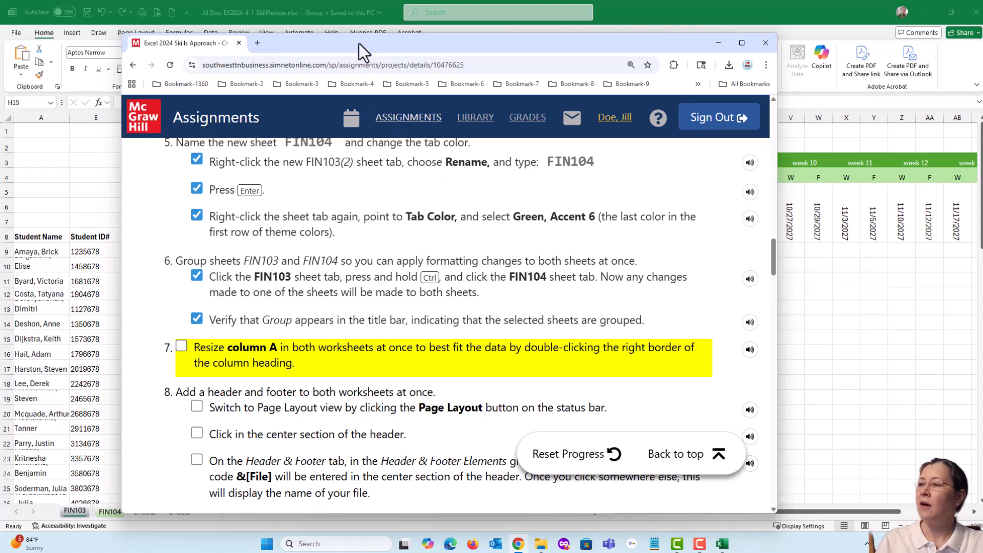
left_click_drag(352, 43, 982, 220)
left_click(664, 14)
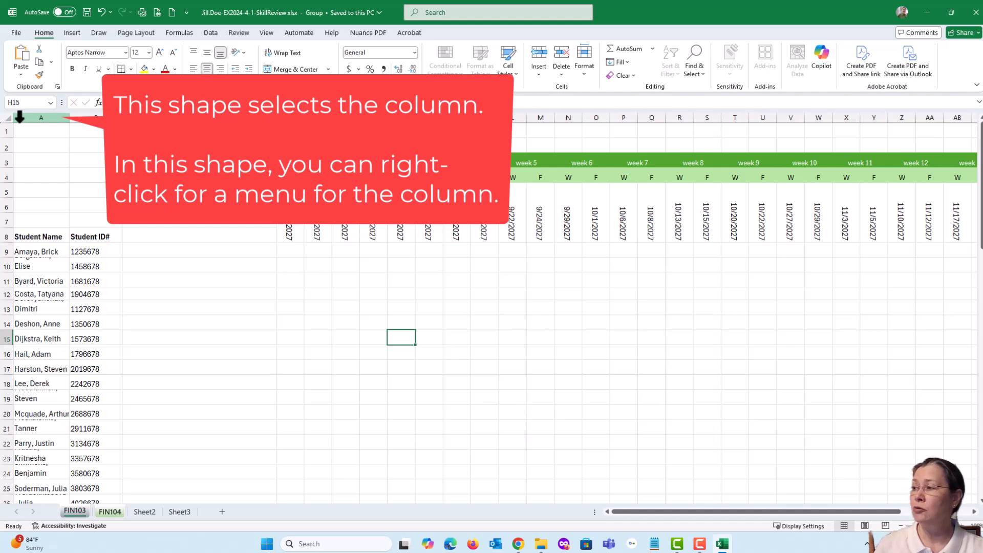
Select column A, and manually narrow it to a width of 13.86 on the grouped sheets.
left_click(55, 115)
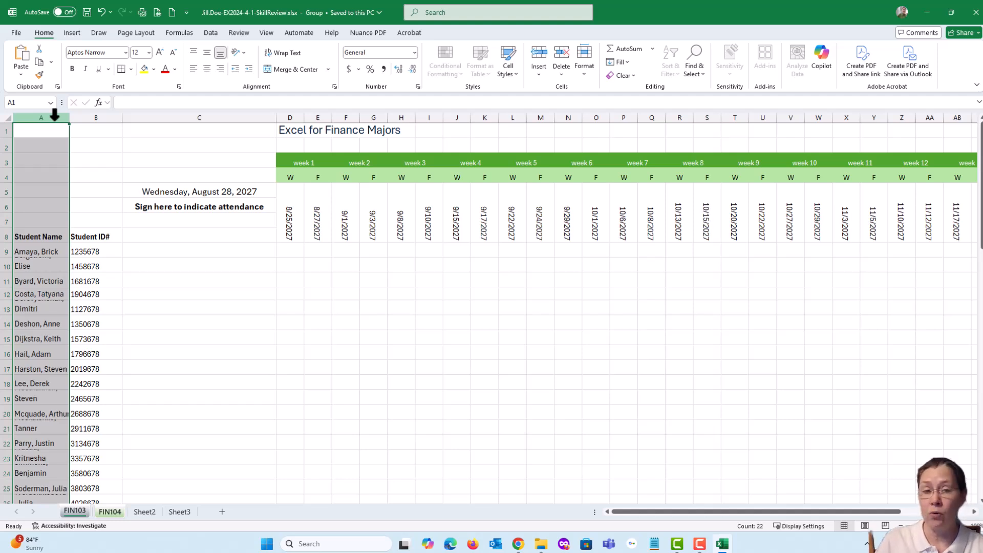
left_click(43, 159)
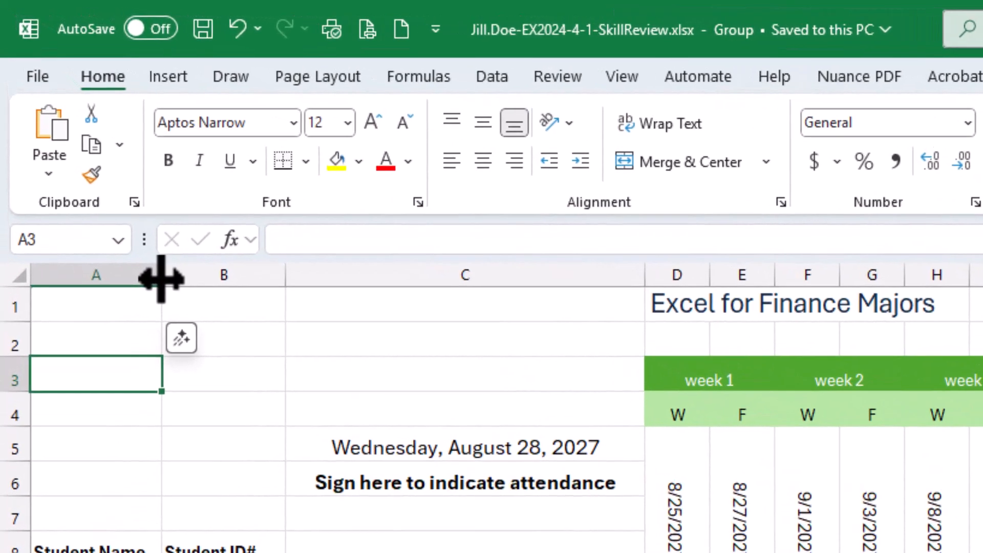
mouse_move(162, 281)
left_mouse_down()
mouse_move(347, 278)
mouse_move(129, 276)
mouse_move(325, 276)
mouse_move(136, 275)
mouse_move(153, 276)
left_mouse_up()
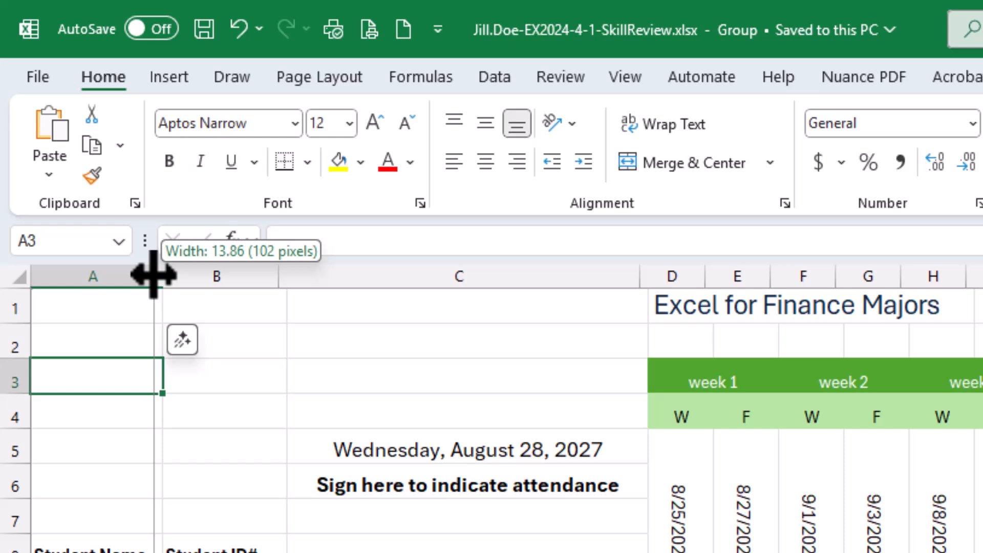
left_click_drag(153, 275, 151, 274)
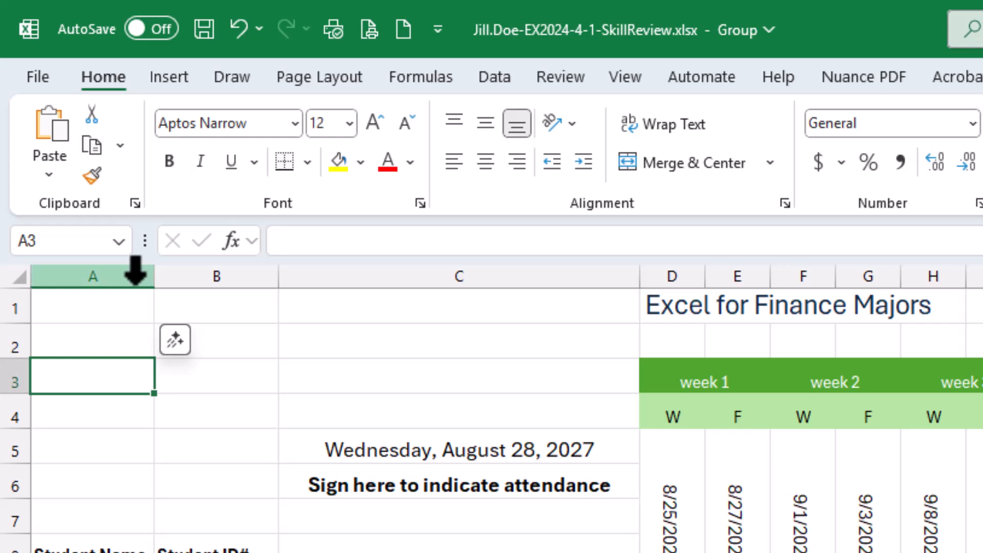
AutoFit column A to its longest entry on the grouped sheets, and check the width on FIN103 and FIN104, ending on FIN104.
double_click(162, 281)
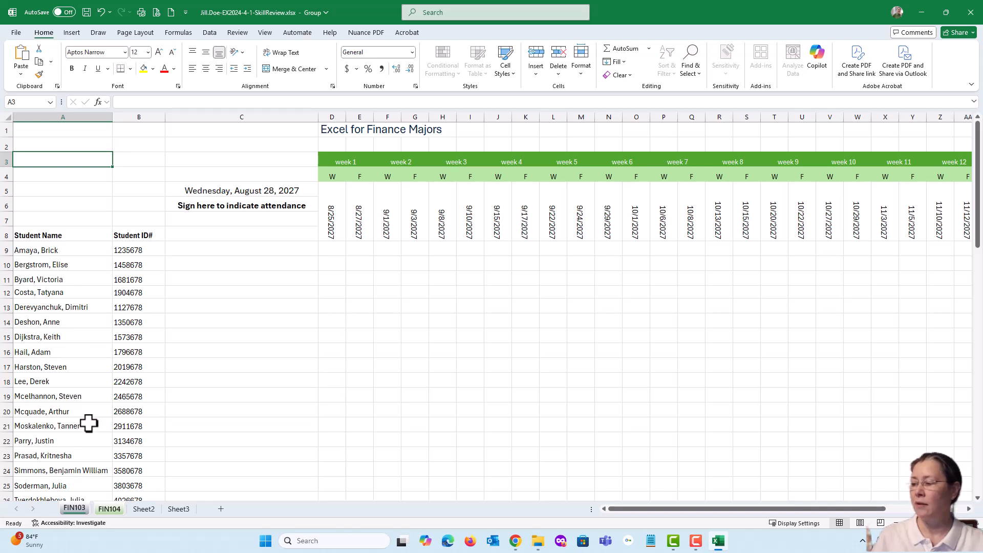
scroll(88, 423, "down", 3)
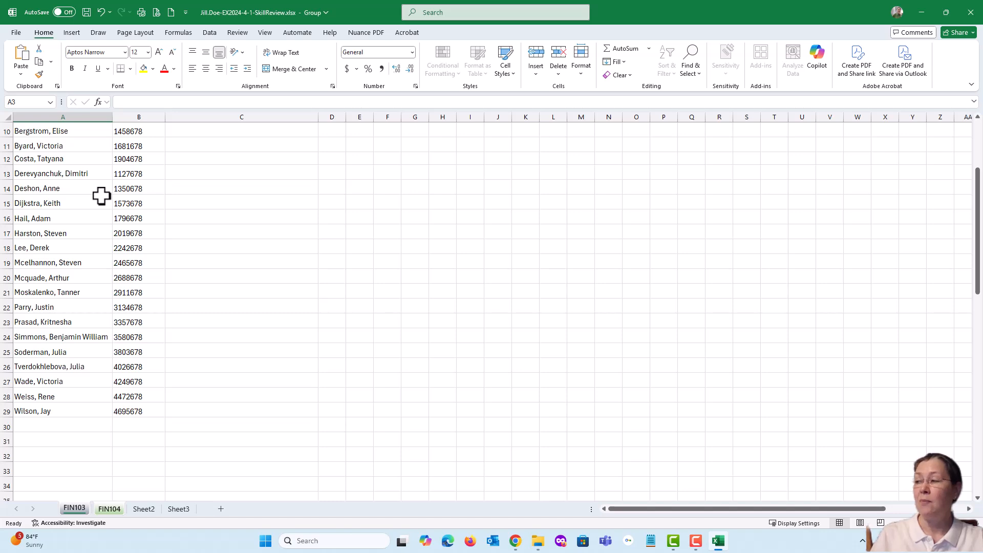
scroll(101, 195, "up", 3)
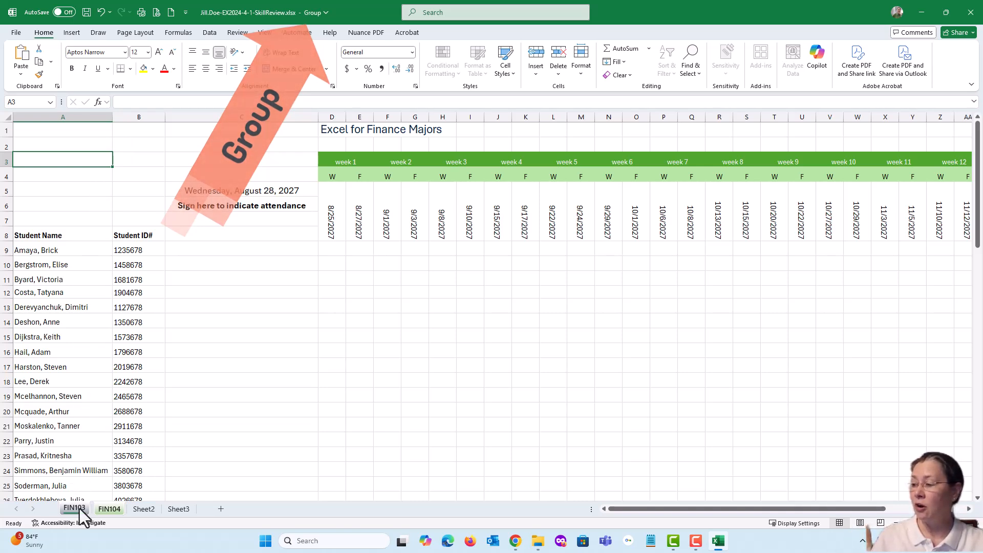
left_click(109, 512)
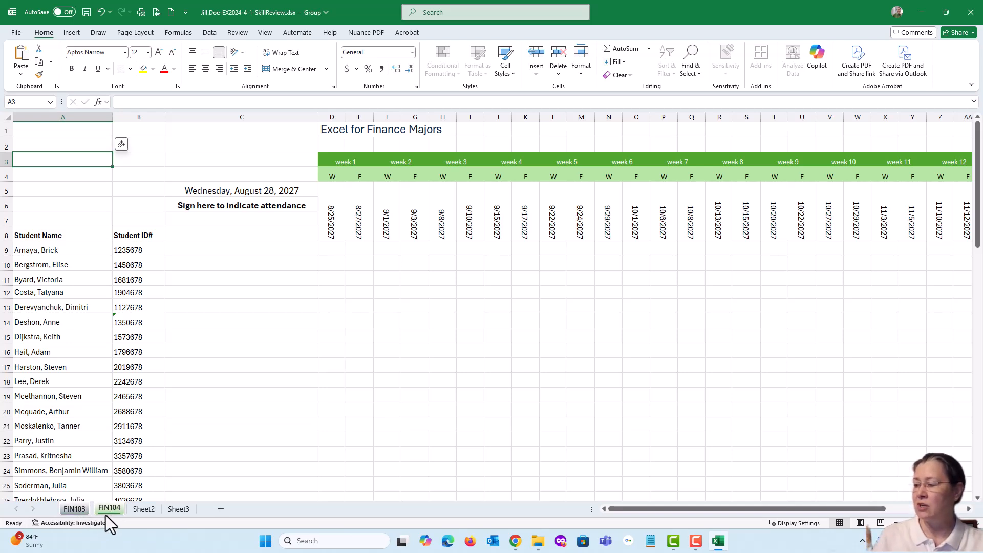
left_click(77, 512)
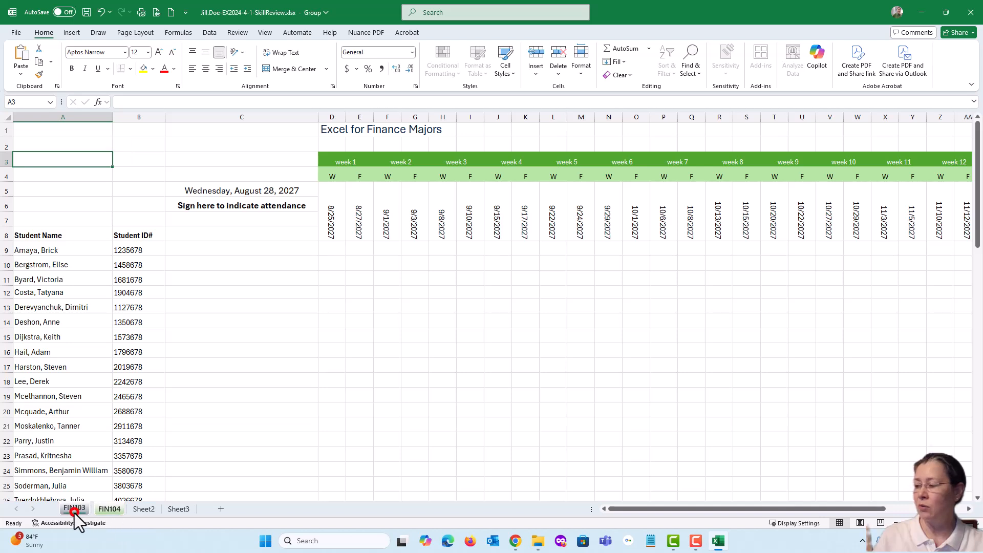
left_click(106, 510)
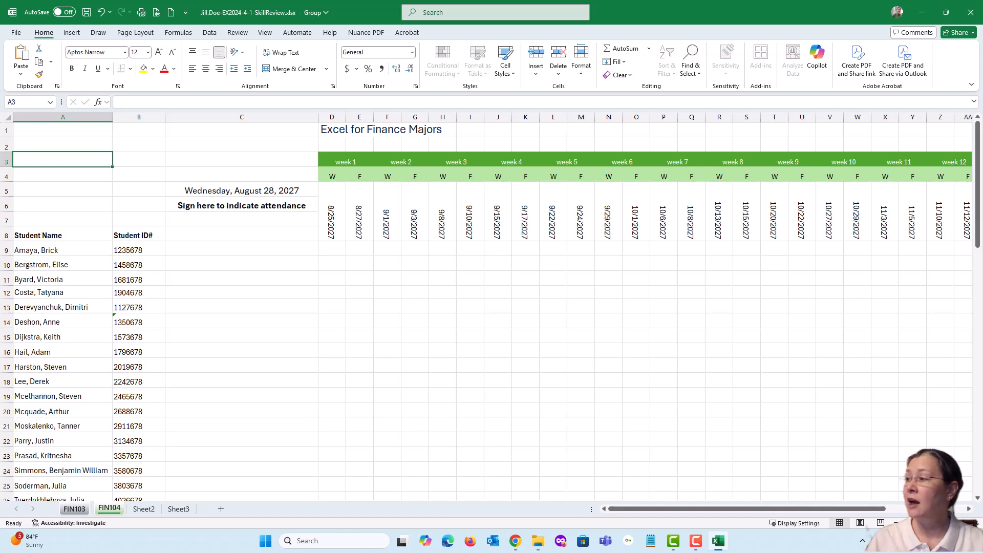
Enter "My dog has fleas." in cell A3 of the grouped sheets, and check both FIN103 and FIN104 for it.
type("M")
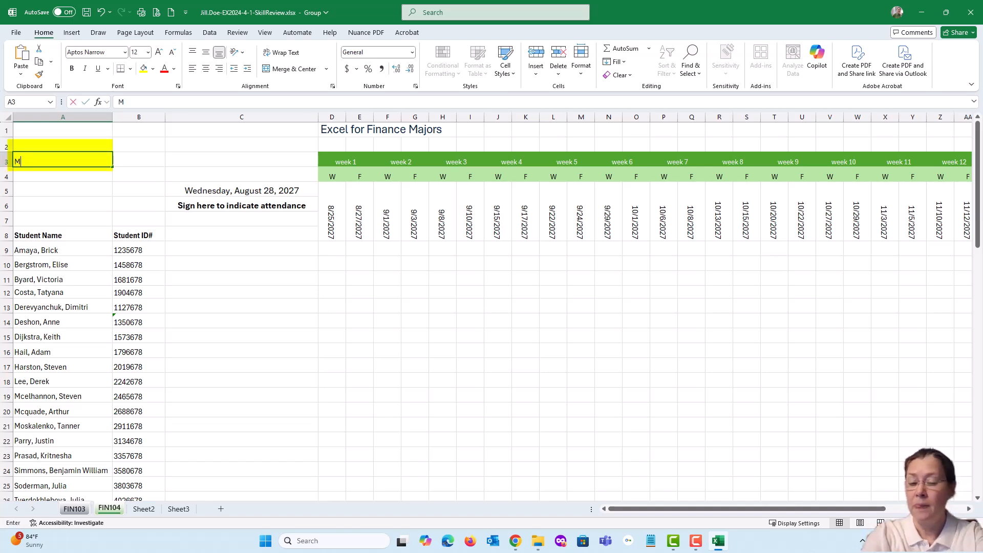
type("y dog has fl")
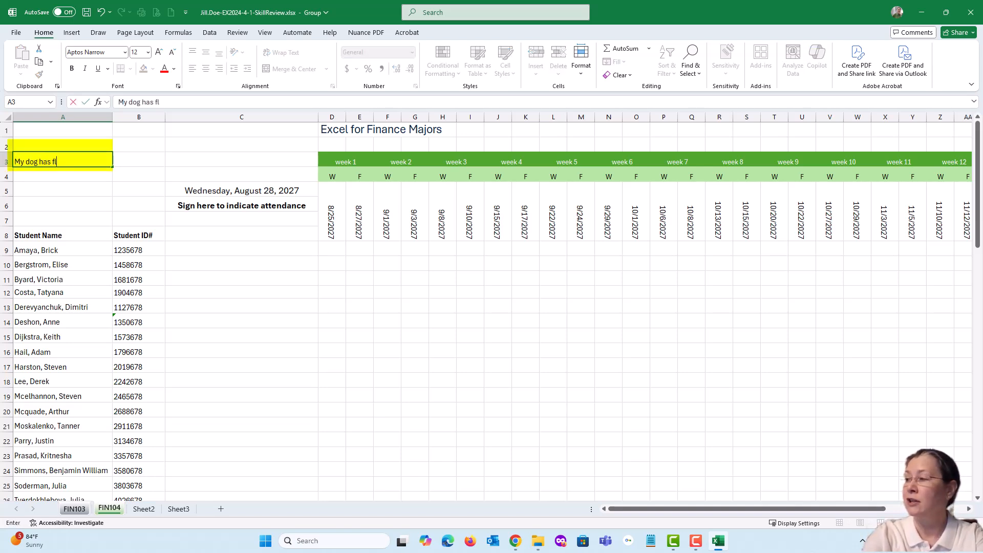
type("eas.")
key("Return")
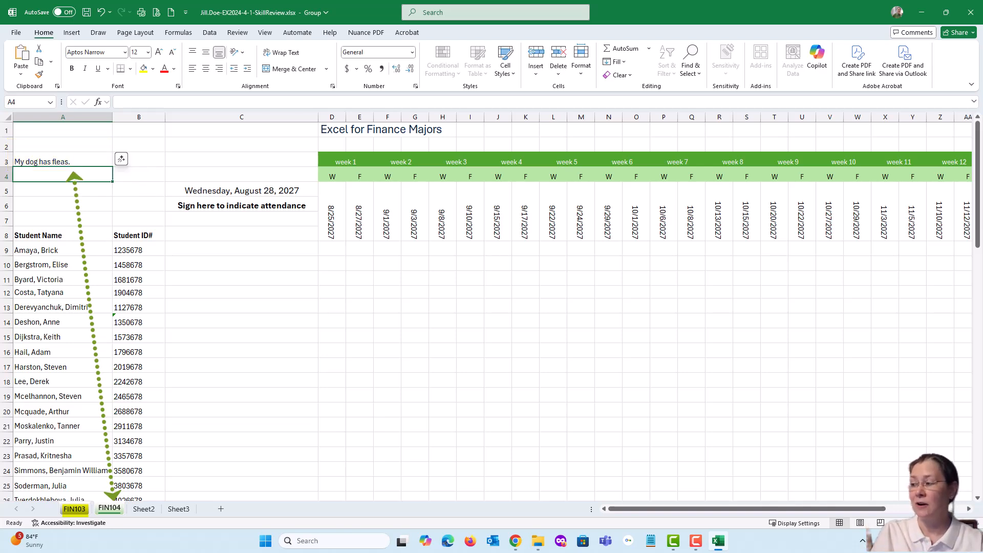
left_click(73, 509)
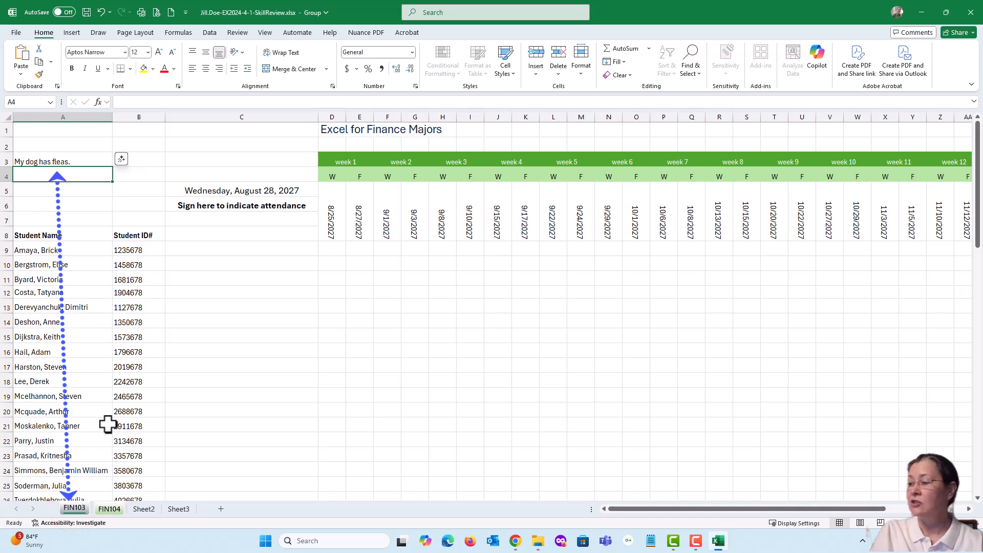
left_click(109, 509)
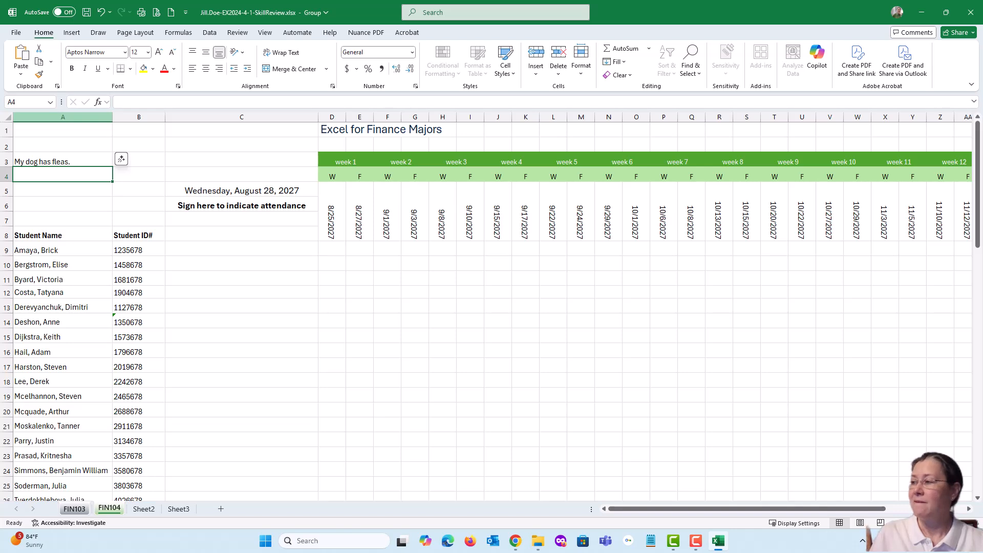
Delete the test sentence from cell A3 on the grouped sheets.
left_click(60, 160)
key("Delete")
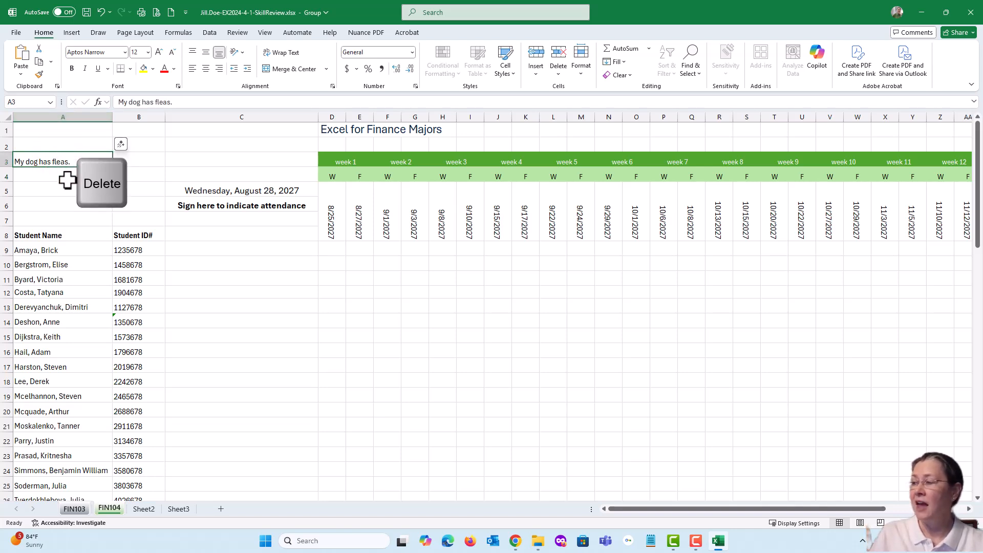
key("Delete")
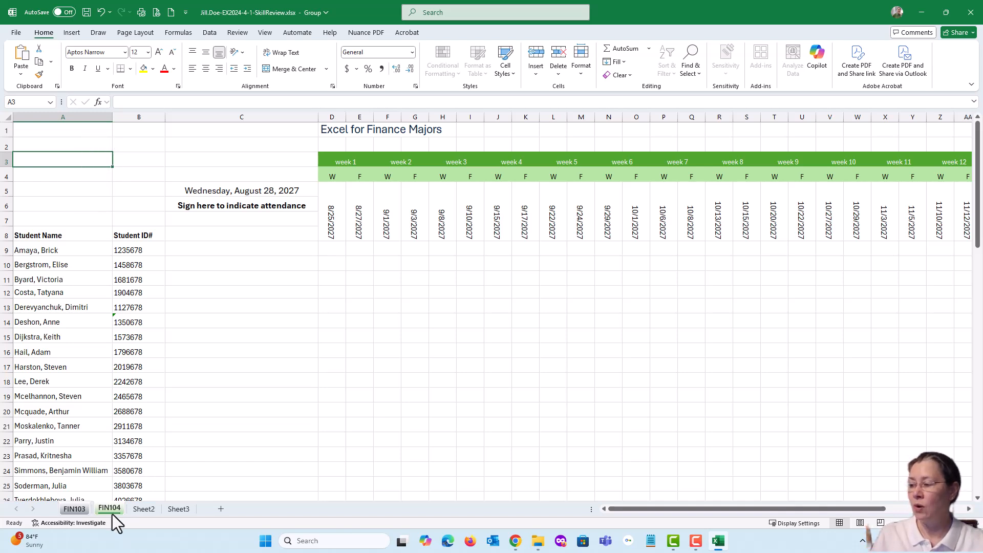
Check cell A3 on FIN103, select cell C11 there, and compare the selection on FIN104.
left_click(73, 510)
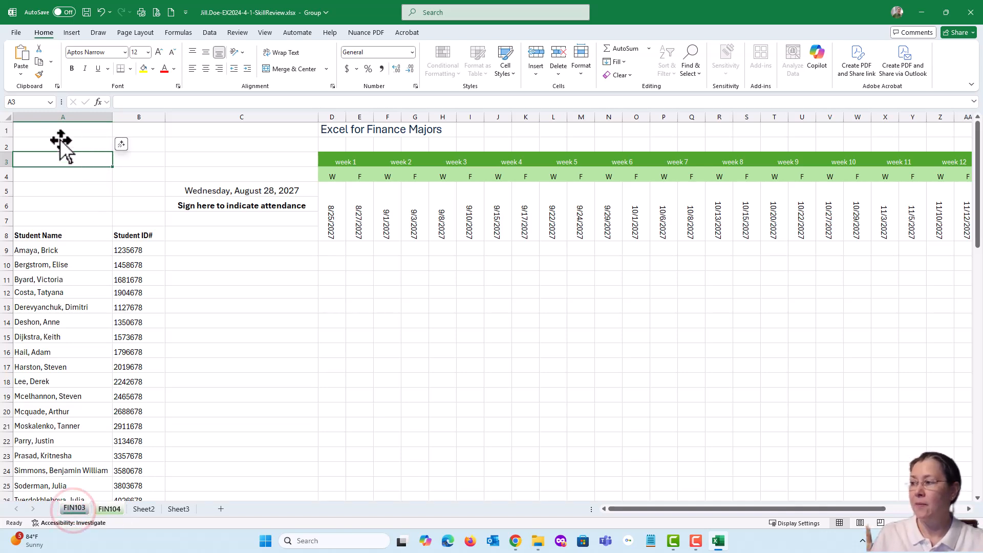
left_click(262, 275)
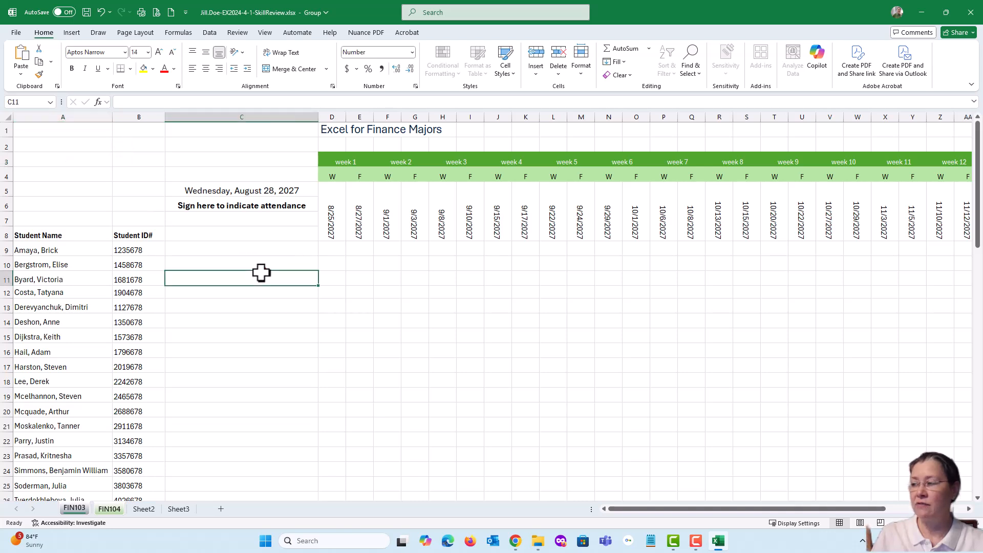
left_click(109, 509)
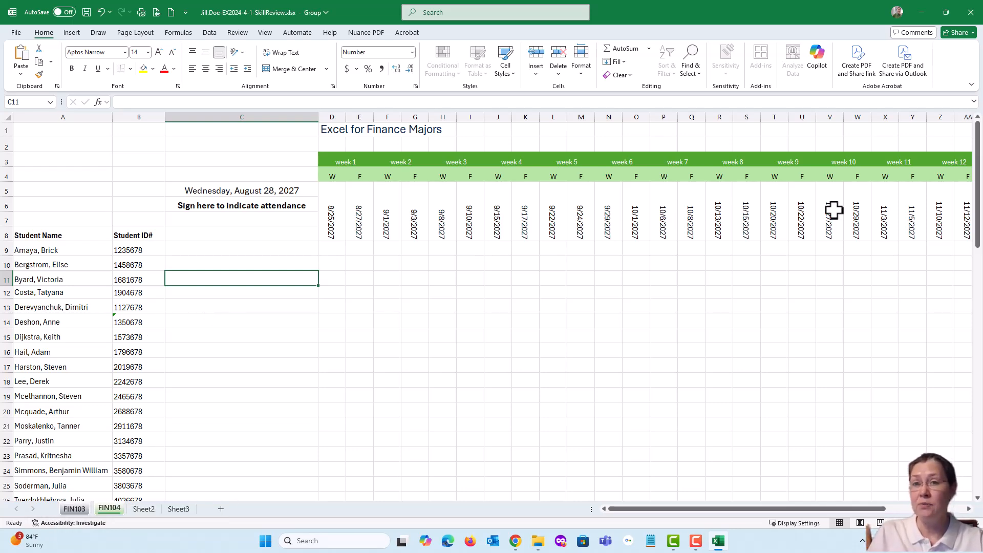
Switch to the SIMnet instructions in Chrome and mark step 7 as completed.
left_click_drag(982, 53, 336, 37)
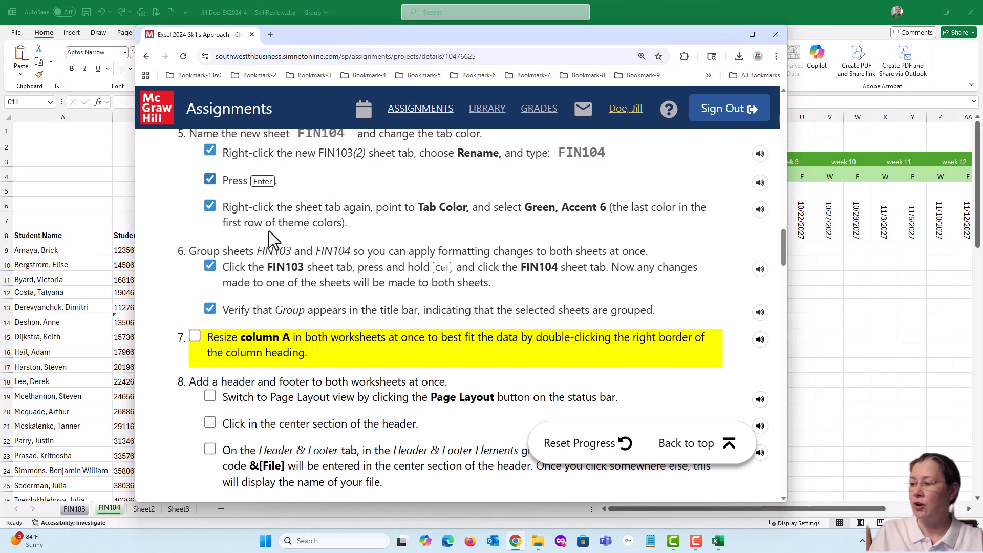
left_click(195, 337)
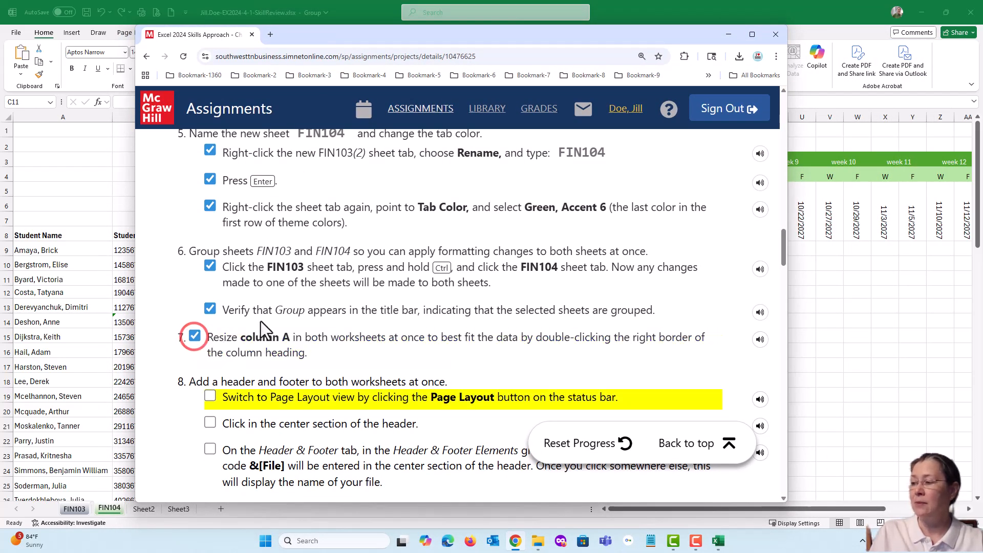
Read all parts of step 8 on adding a header and footer to both worksheets.
scroll(297, 312, "down", 2)
scroll(296, 311, "down", 3)
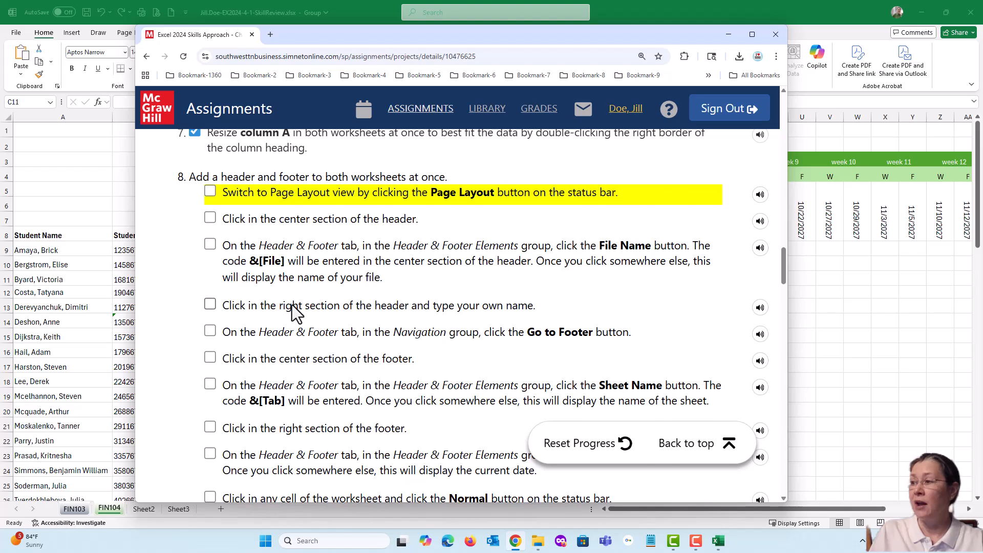
scroll(296, 312, "down", 3)
scroll(293, 313, "up", 3)
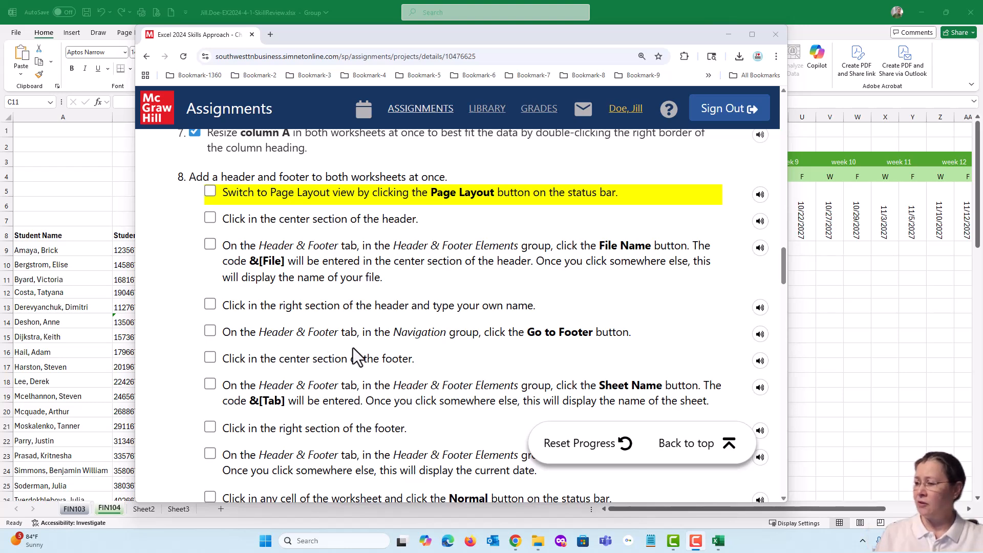
scroll(355, 351, "down", 1)
scroll(358, 357, "down", 1)
scroll(359, 357, "down", 1)
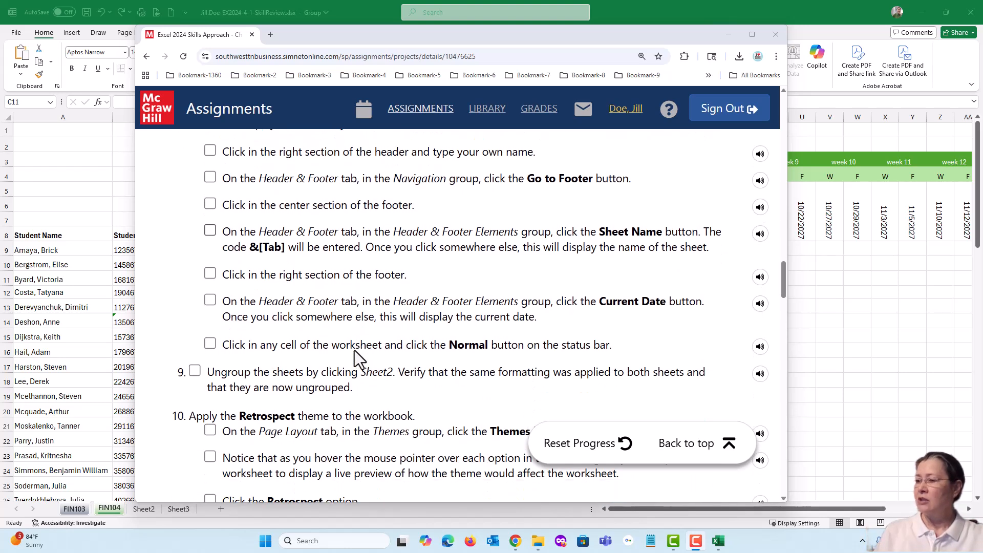
scroll(358, 359, "up", 2)
scroll(355, 351, "up", 2)
scroll(355, 349, "down", 1)
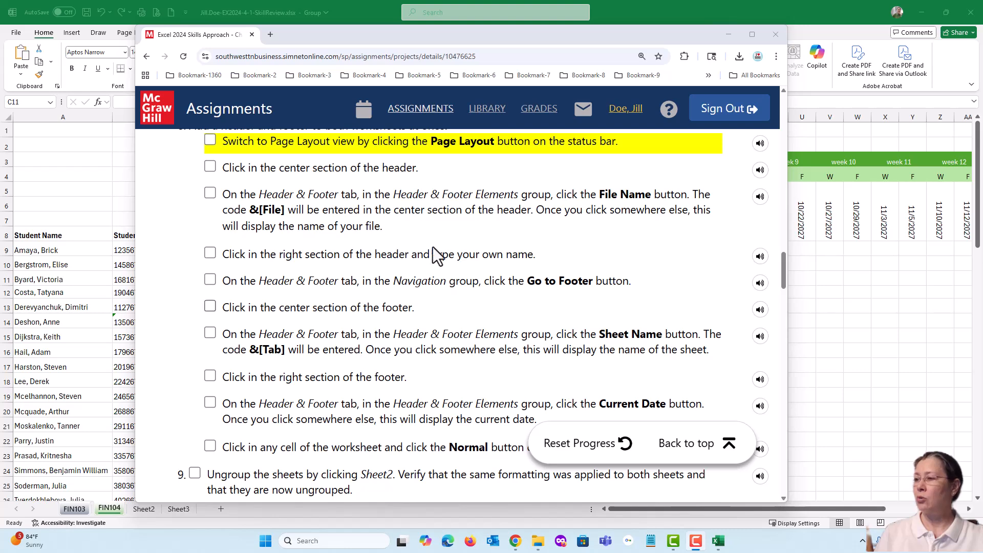
Return to Excel and switch the grouped sheets to Page Layout view.
left_click_drag(378, 39, 982, 41)
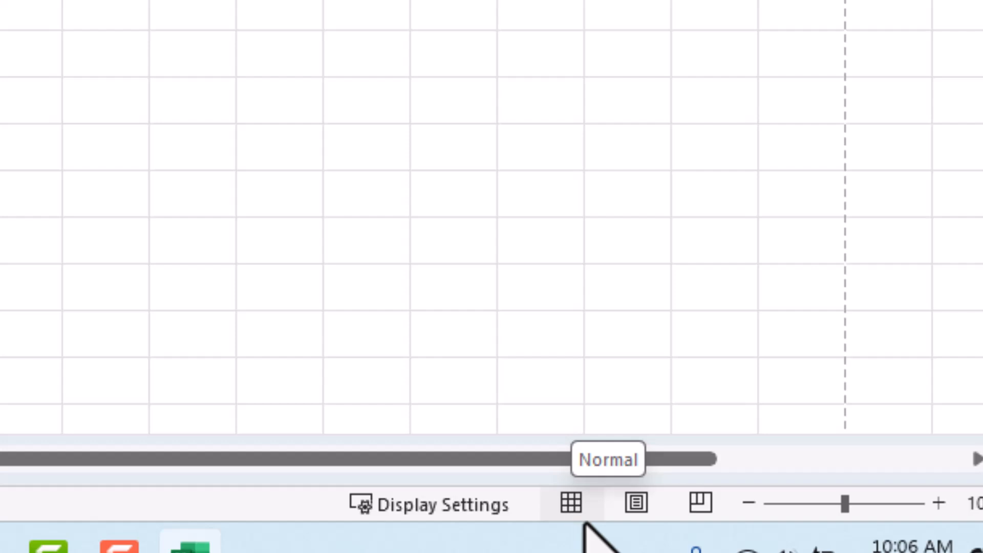
left_click(637, 504)
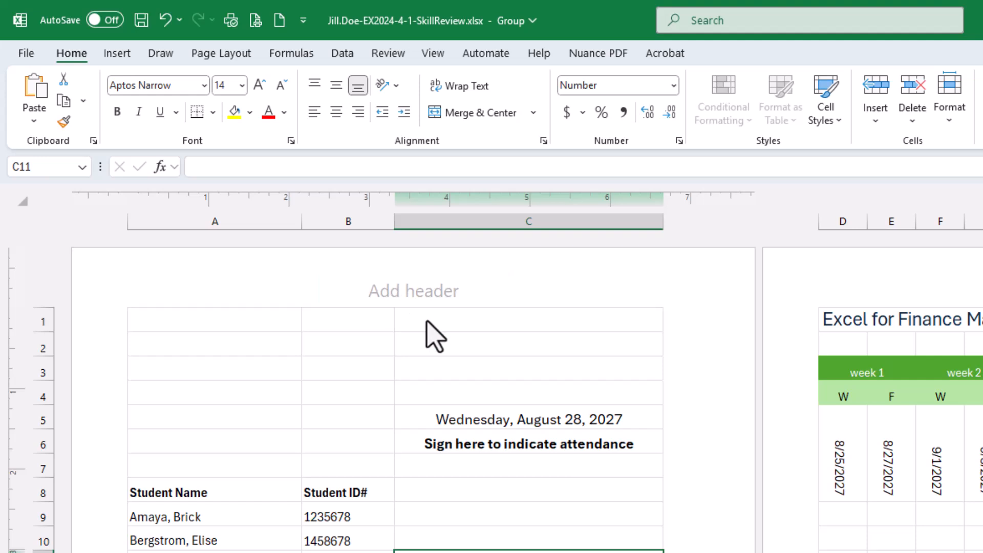
Insert the File Name code in the header's center section, and enter the student's own name in its right section.
left_click(407, 297)
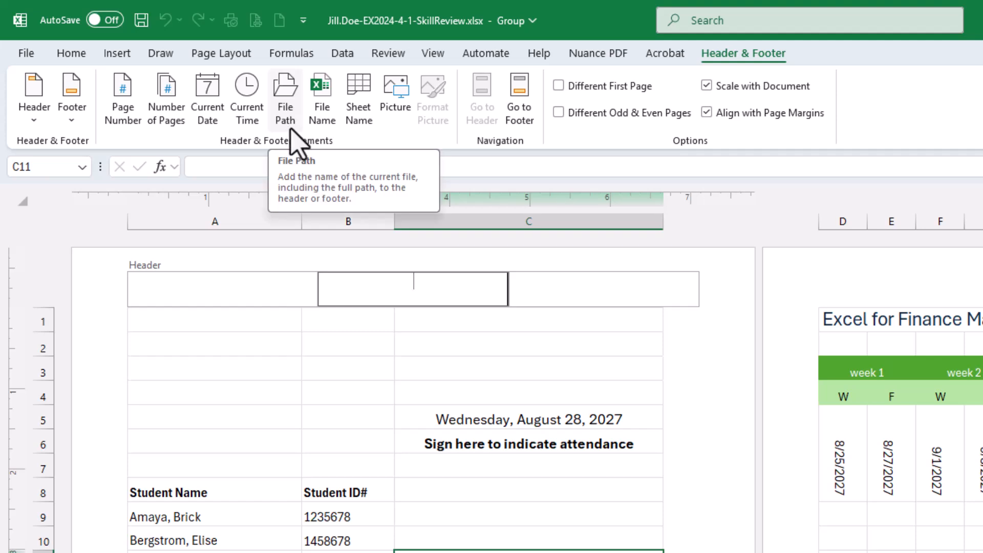
left_click(321, 113)
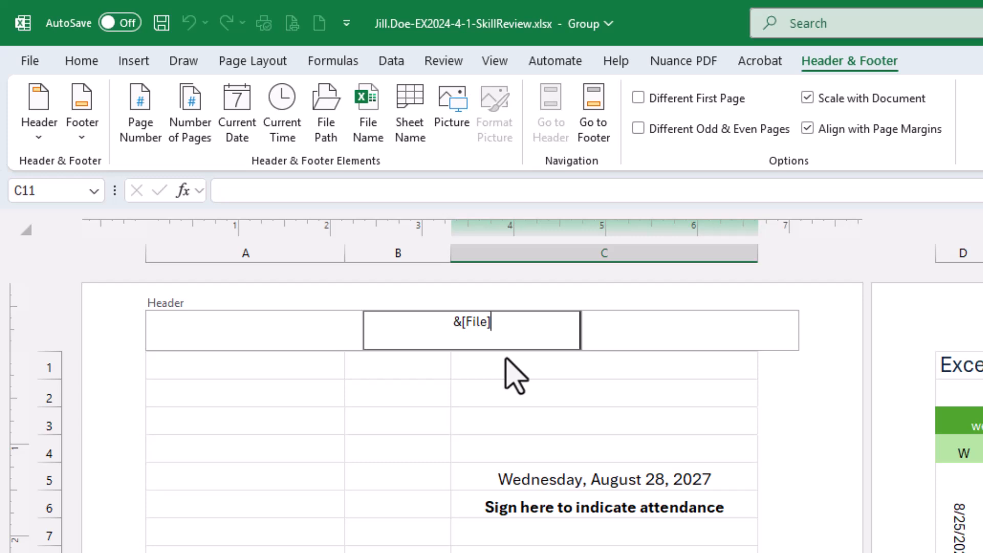
left_click(671, 331)
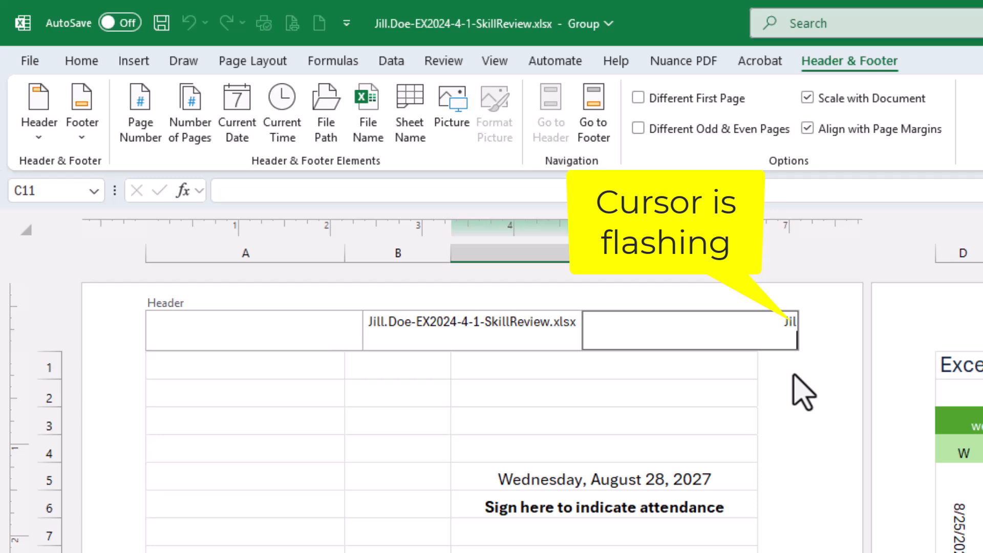
type("l Doe")
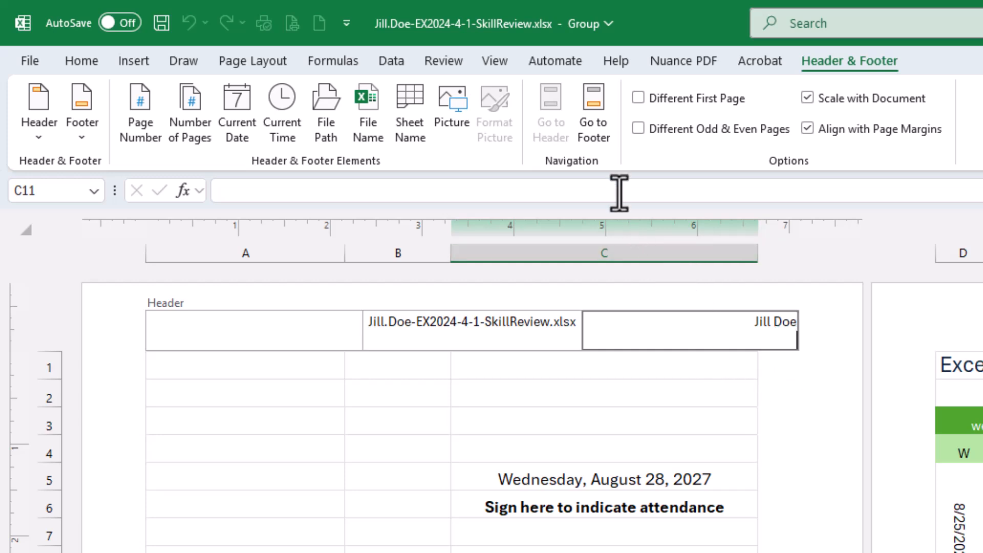
Go to the footer and insert the Sheet Name code in its center section.
left_click(598, 125)
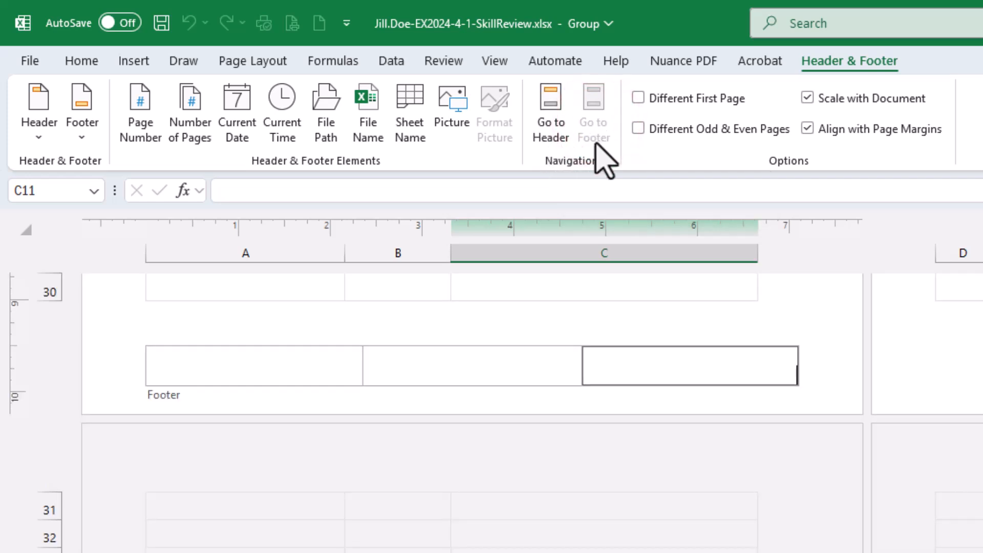
left_click(466, 368)
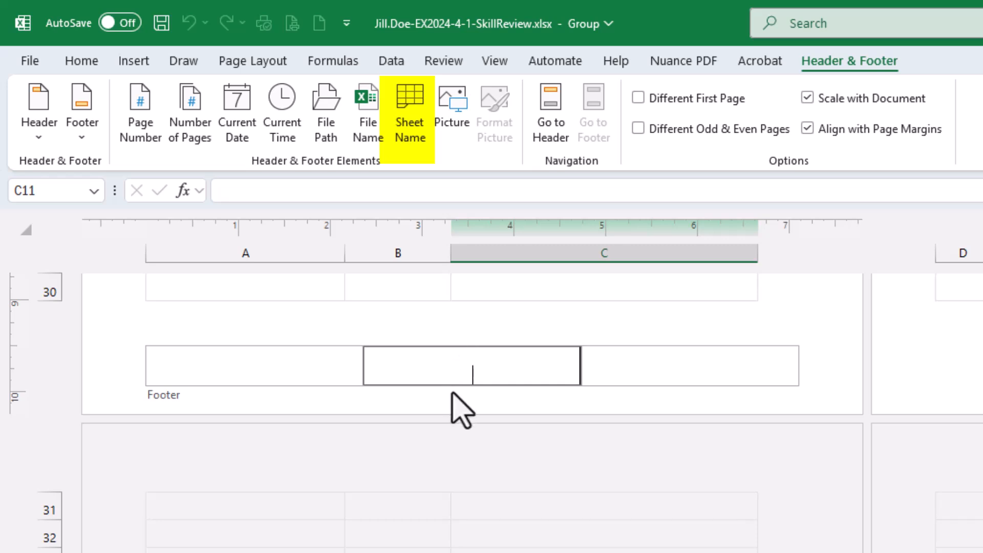
left_click(413, 116)
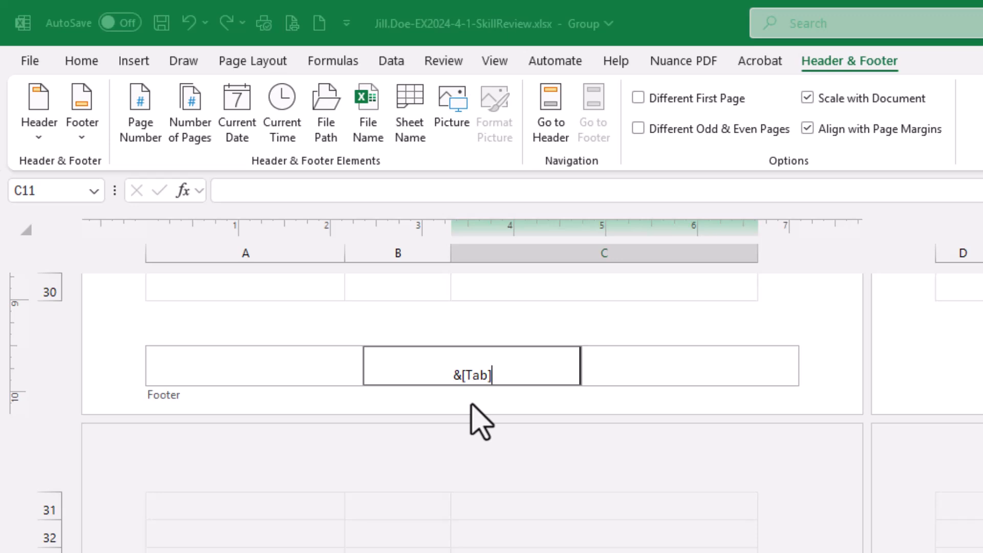
Insert the Current Date code in the footer's right section and exit the footer to the worksheet cells.
left_click(693, 368)
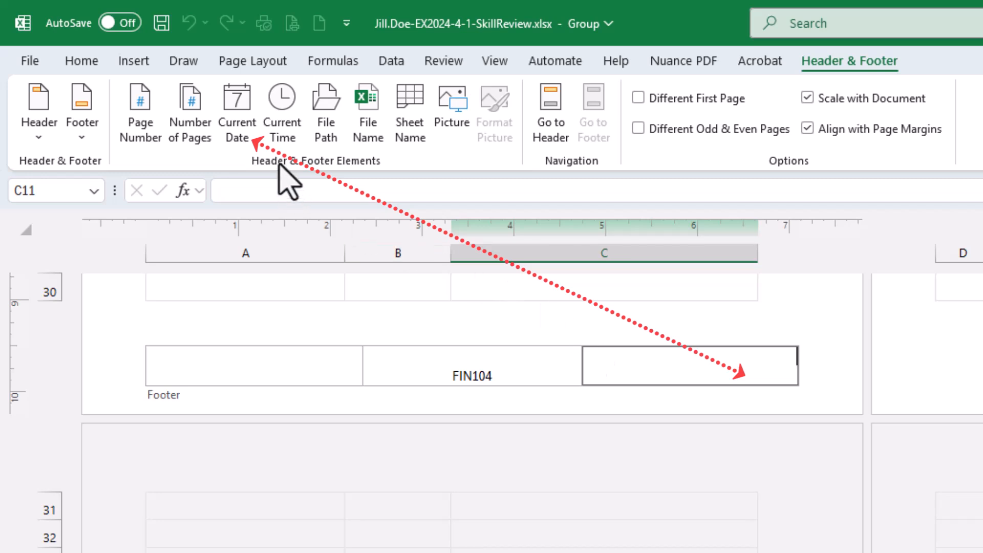
left_click(240, 133)
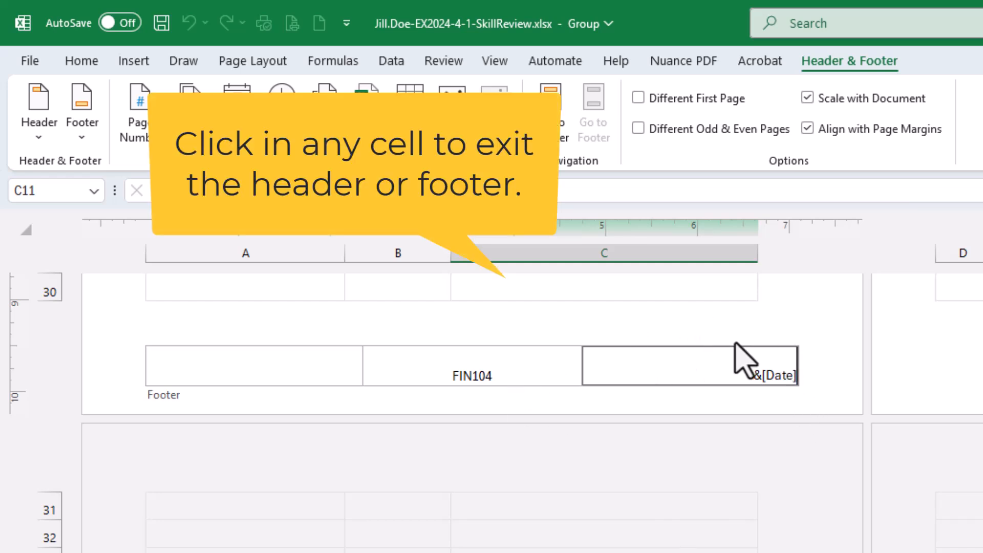
left_click(728, 294)
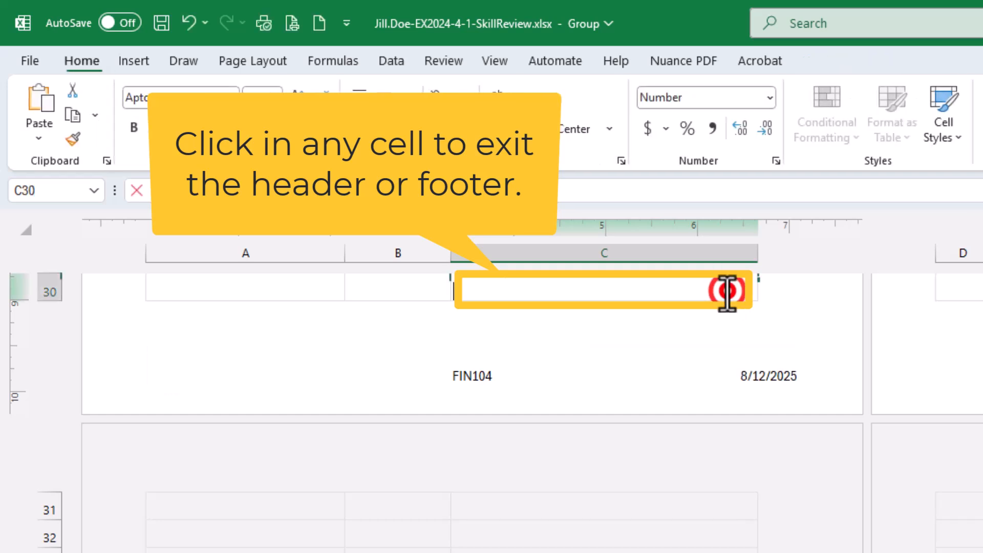
left_click(796, 297)
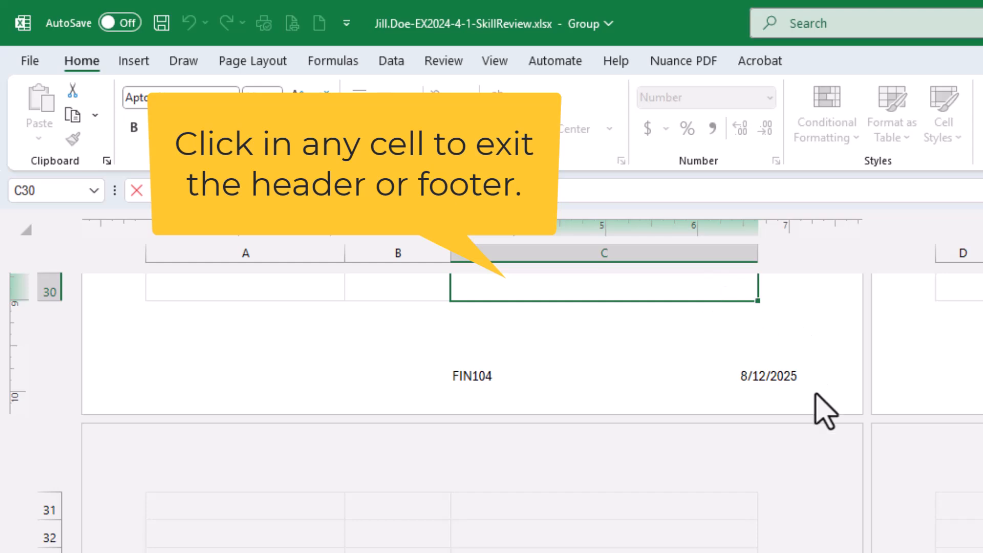
Select cell C15 to leave cell editing and return the grouped sheets to Normal view.
scroll(825, 410, "up", 2)
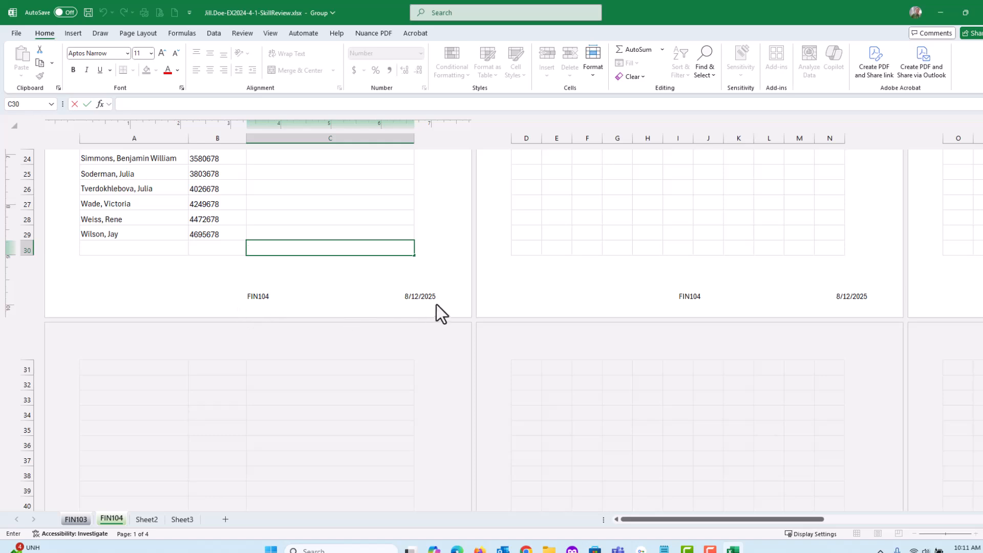
scroll(413, 287, "up", 8)
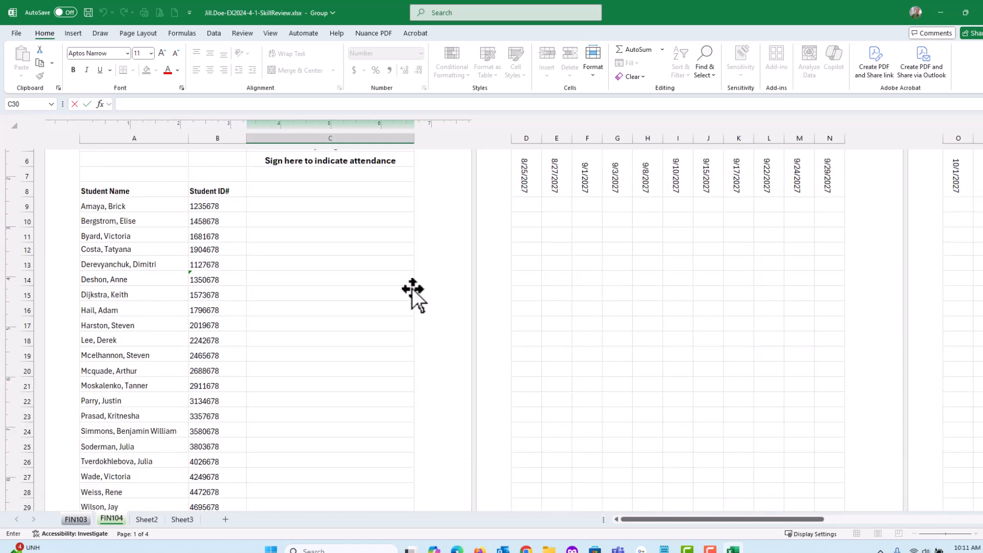
scroll(413, 288, "up", 1)
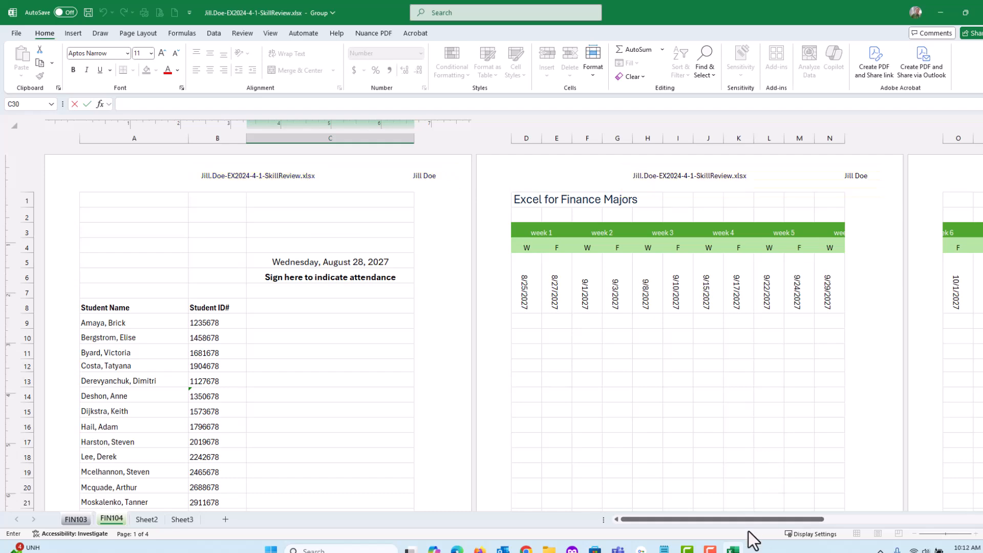
left_click_drag(748, 518, 728, 520)
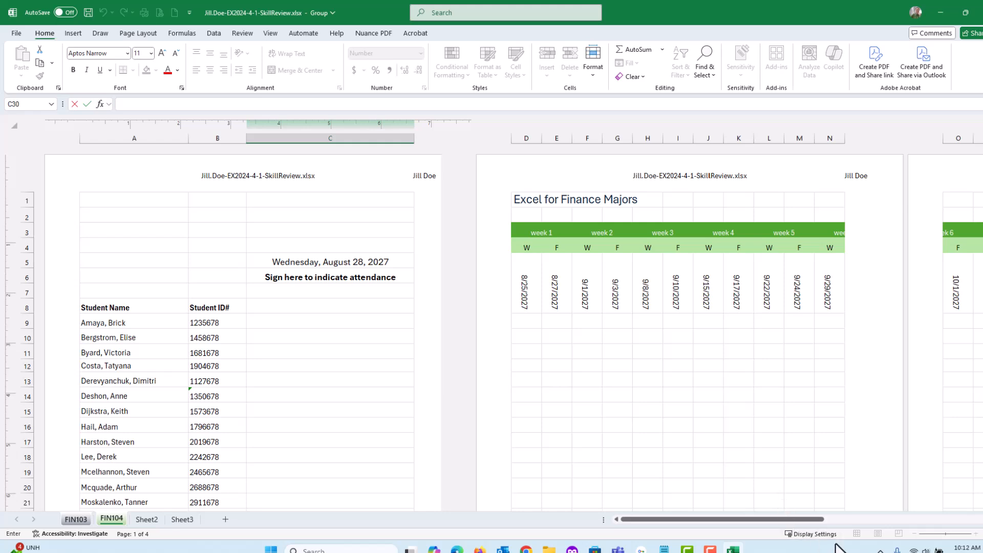
left_click(374, 412)
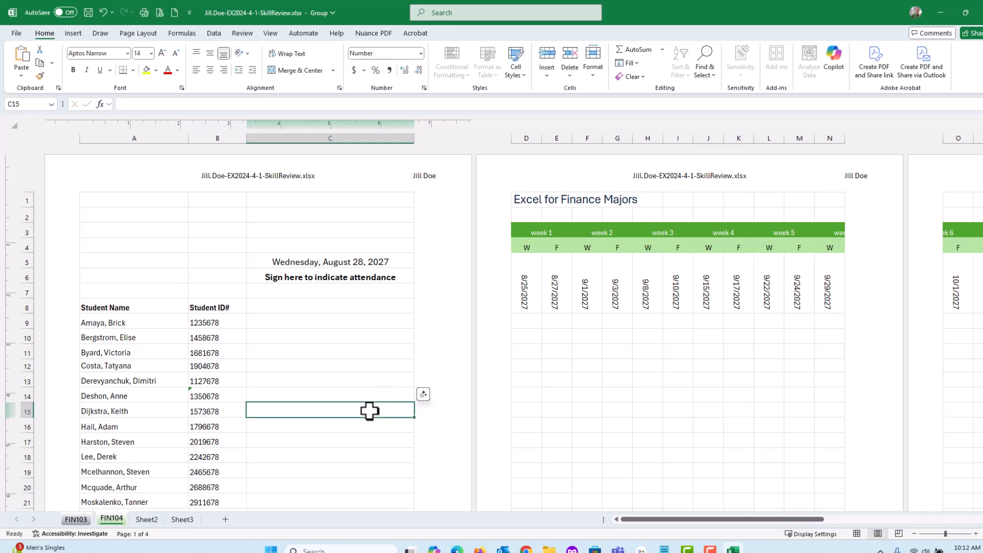
left_click(370, 410)
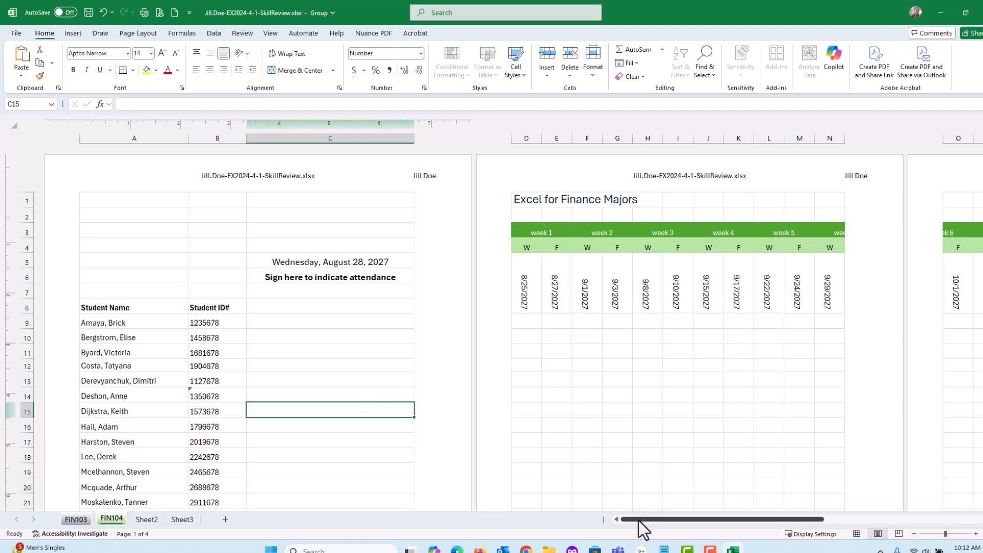
mouse_move(638, 520)
left_mouse_down()
mouse_move(684, 519)
mouse_move(624, 518)
left_mouse_up()
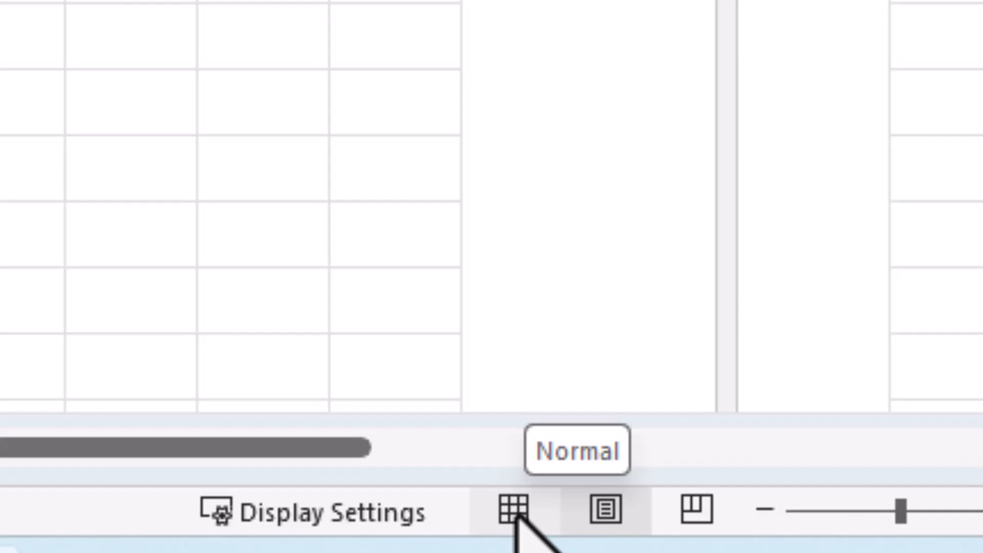
left_click(515, 511)
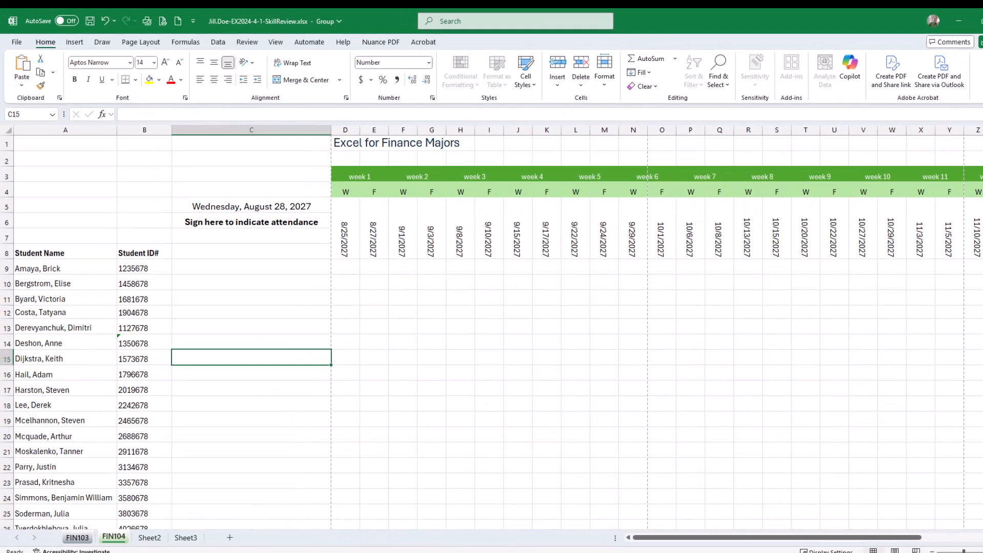
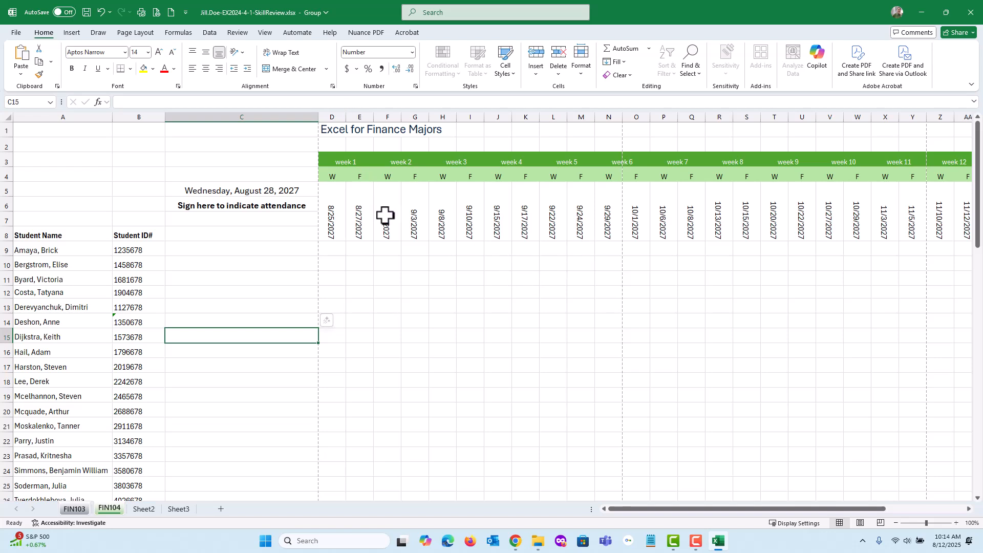
Save the workbook, switch to the SIMnet instructions in the browser, and check off step 8's Page Layout view and header items.
left_click(86, 12)
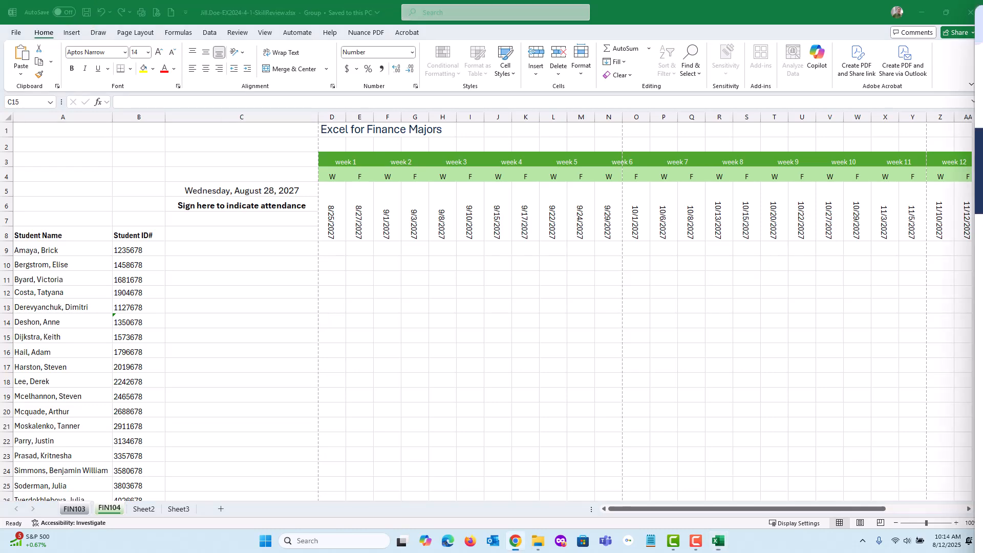
left_click_drag(982, 31, 327, 47)
scroll(318, 241, "up", 1)
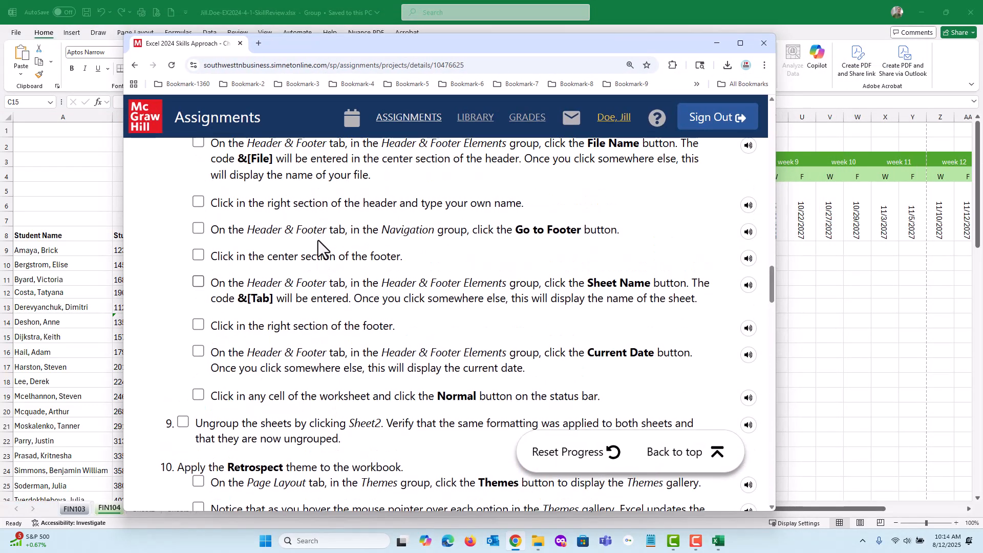
scroll(318, 241, "up", 3)
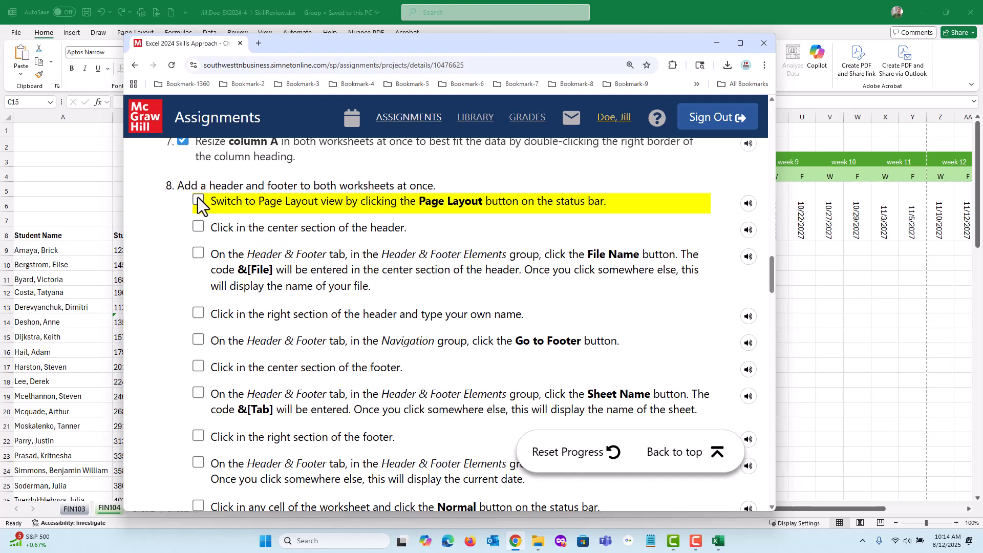
left_click(198, 199)
left_click(198, 225)
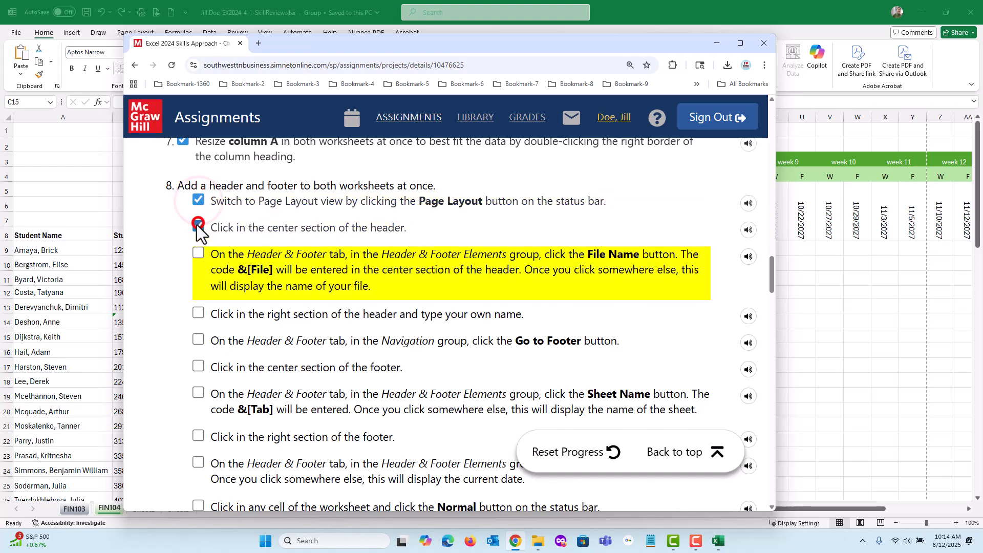
left_click(198, 256)
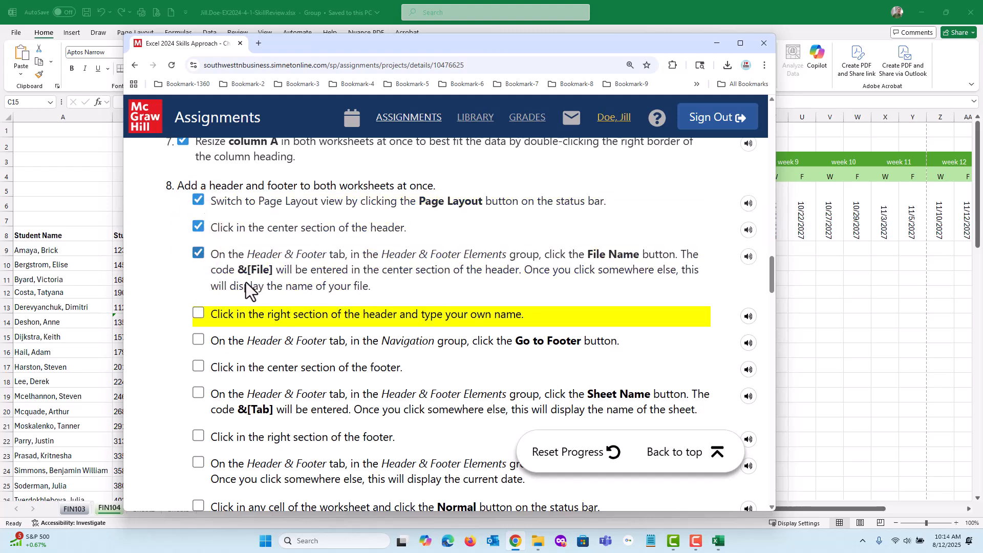
left_click(198, 313)
Check off step 8's remaining items, from Go to Footer through returning to Normal view, and bring up step 9's instructions.
left_click(199, 340)
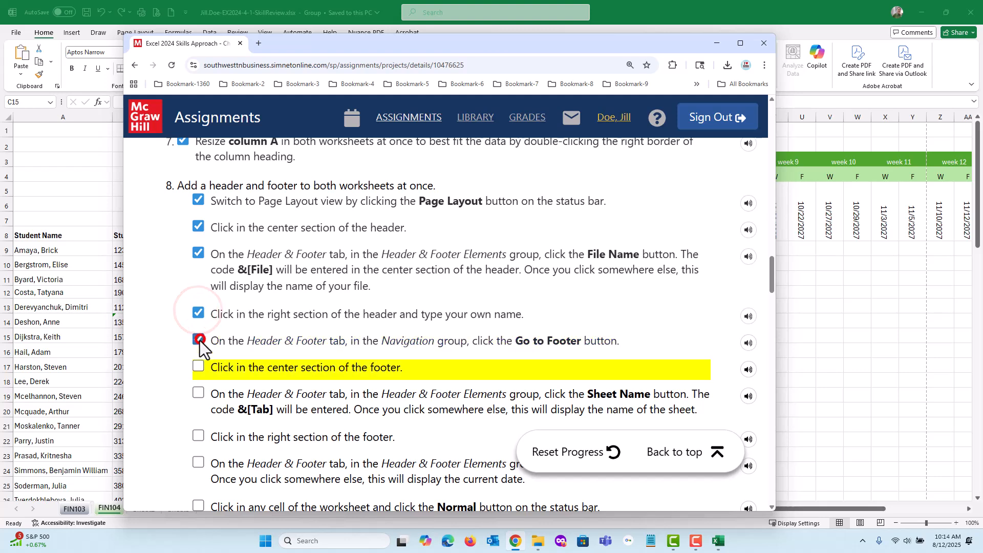
left_click(199, 366)
left_click(199, 393)
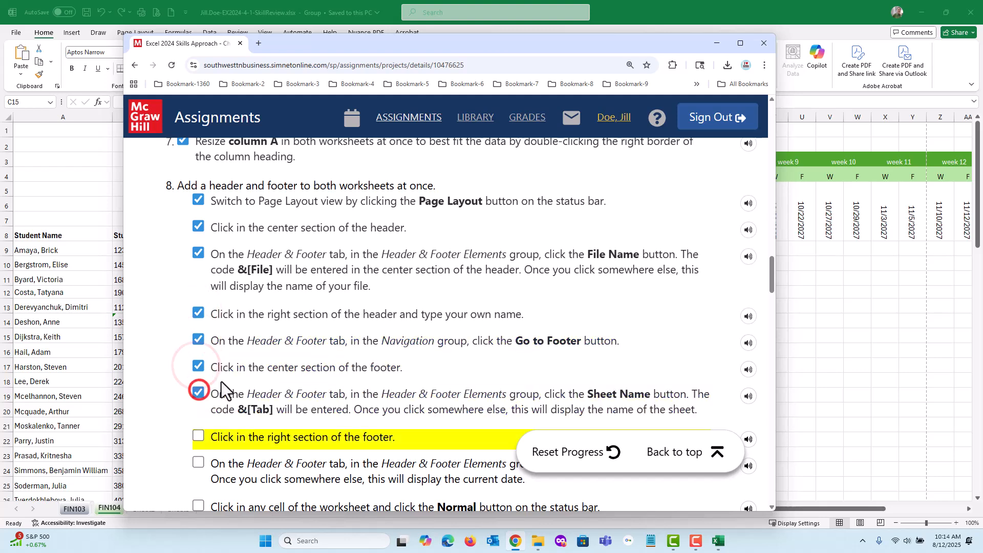
scroll(196, 393, "down", 4)
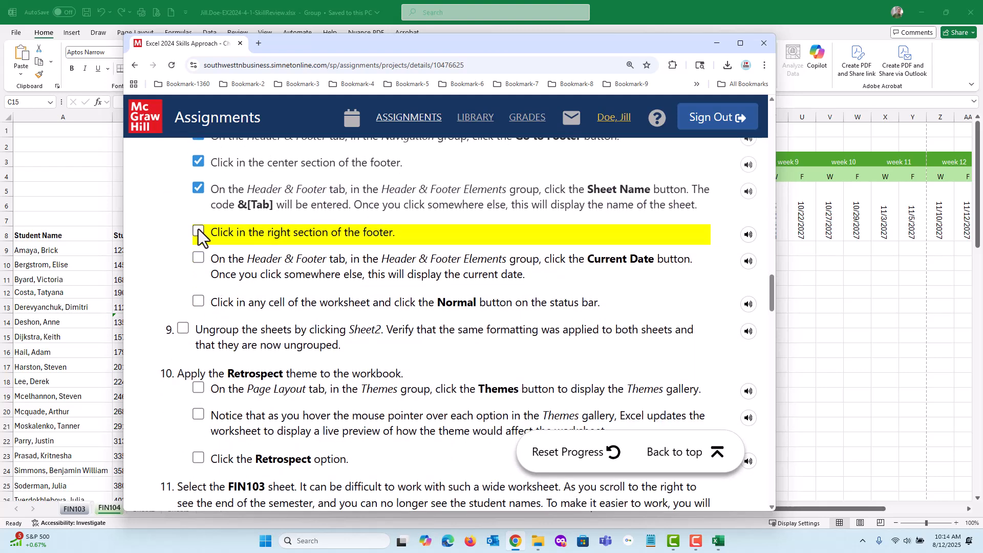
left_click(198, 233)
left_click(198, 257)
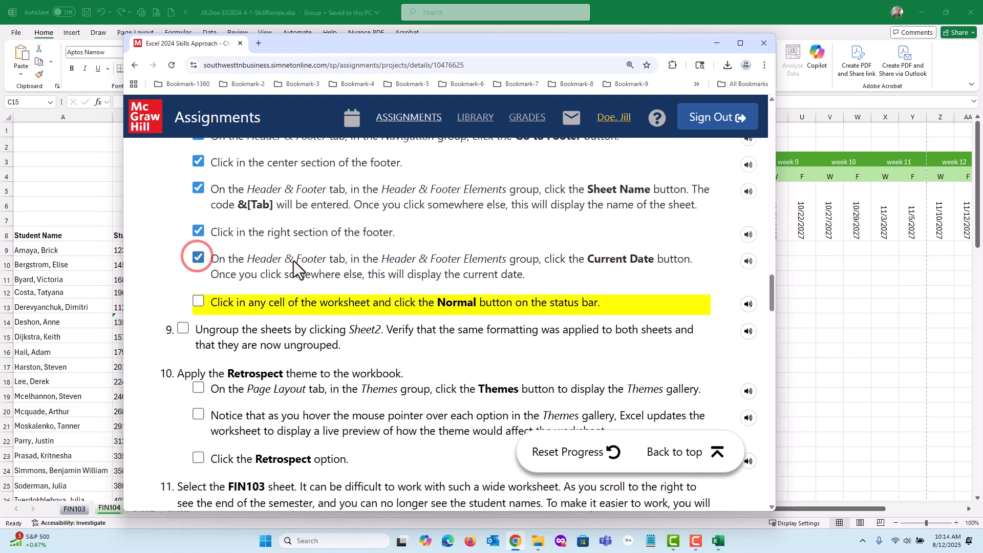
left_click(199, 302)
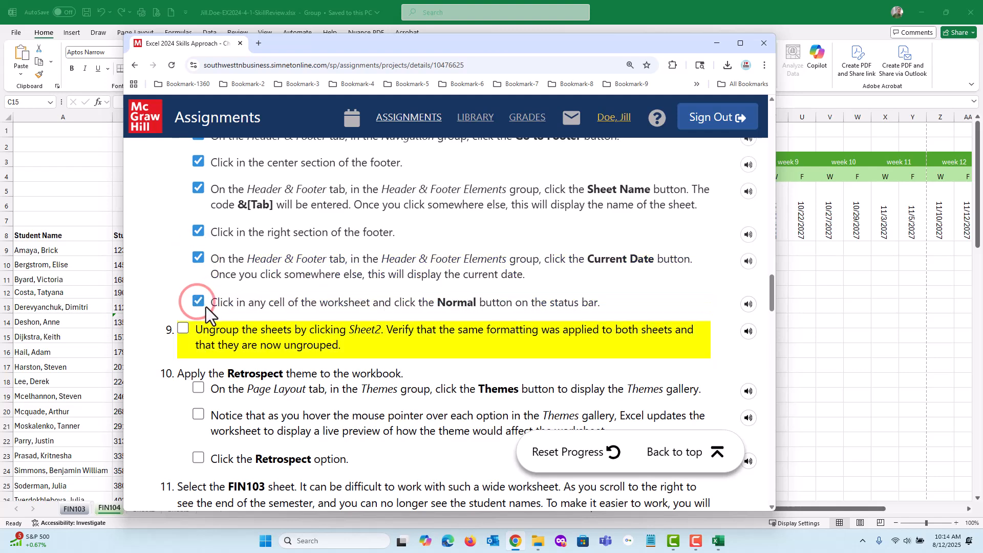
scroll(244, 307, "down", 3)
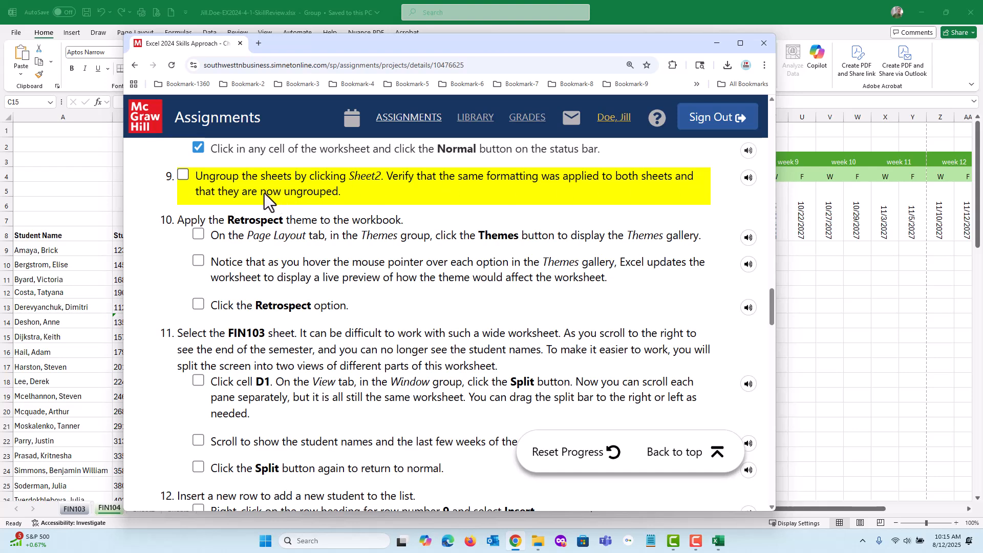
Switch back to the Excel workbook, ungroup FIN103 and FIN104 by selecting Sheet2, and view FIN104 and FIN103 individually.
left_click(624, 2)
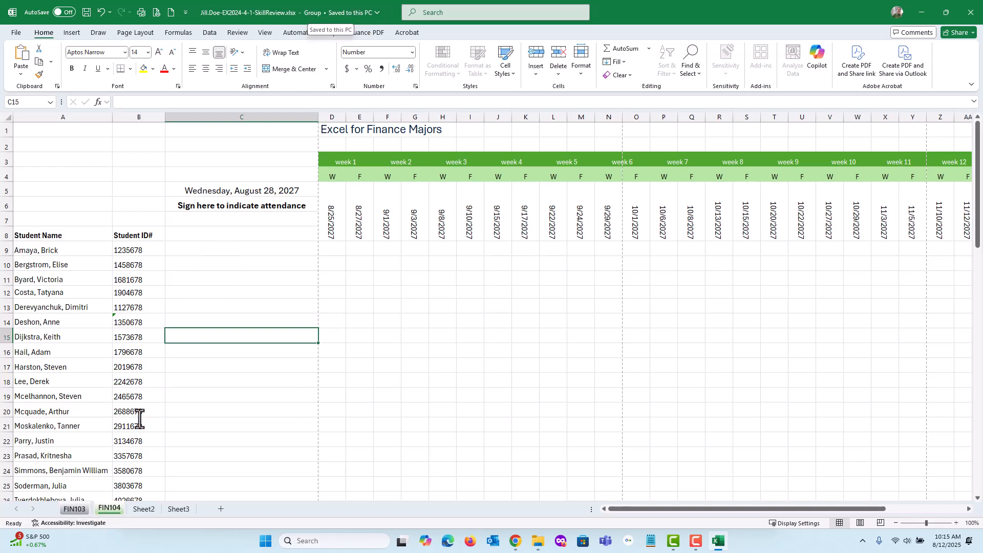
left_click(72, 510)
left_click(106, 508)
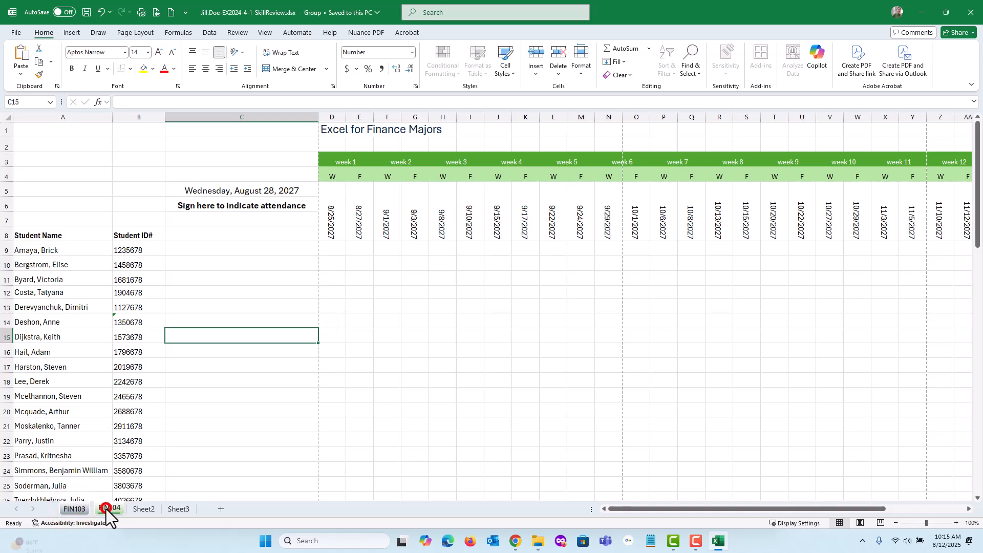
left_click(73, 510)
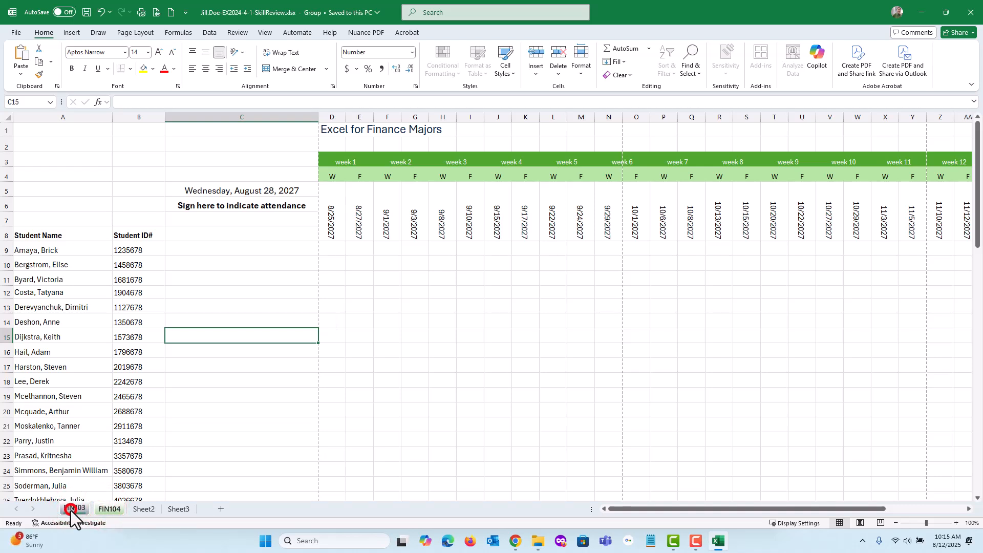
left_click(106, 509)
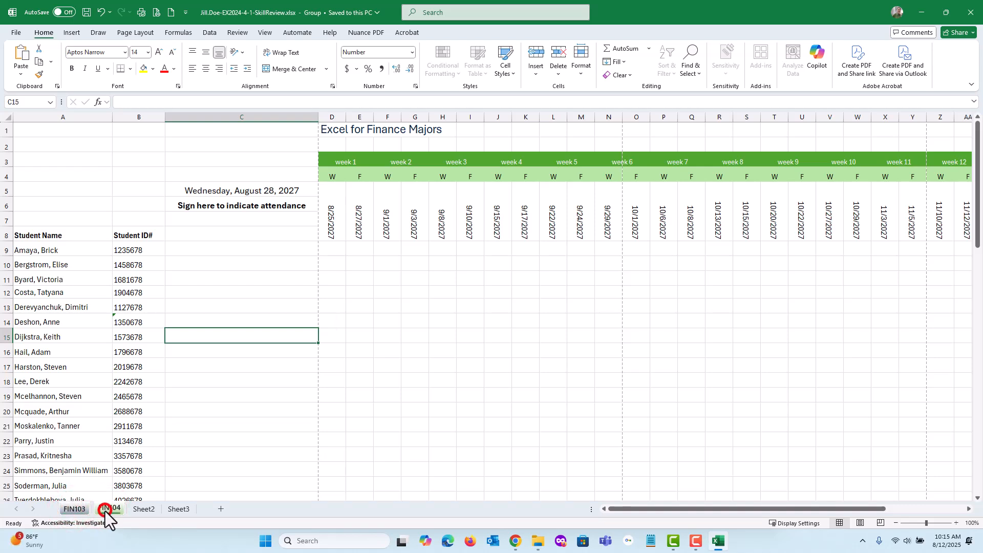
left_click(143, 510)
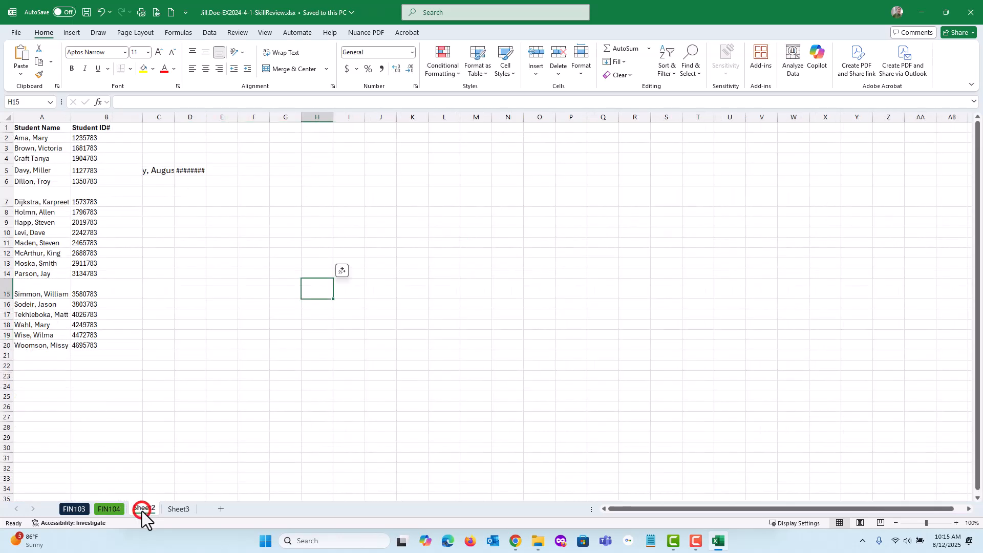
left_click(103, 509)
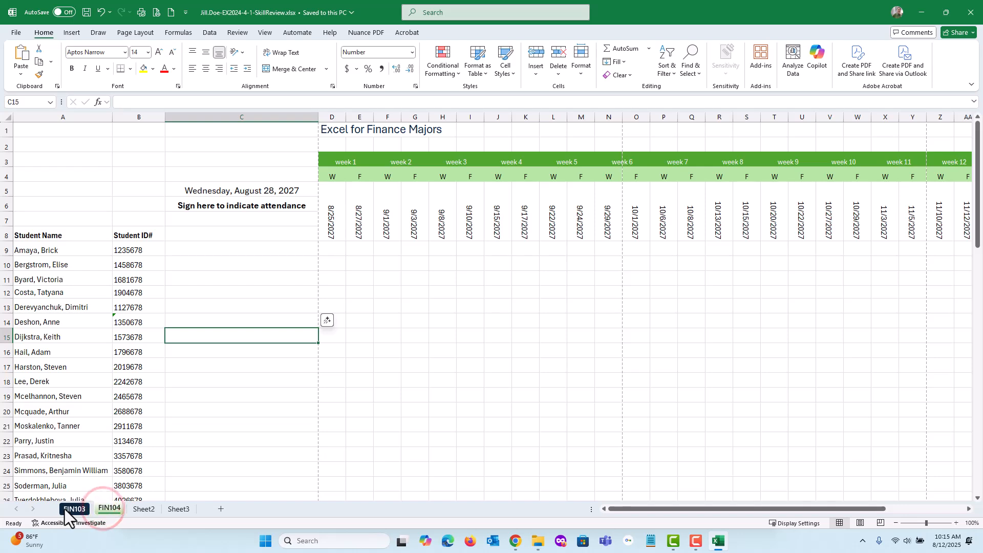
left_click(66, 509)
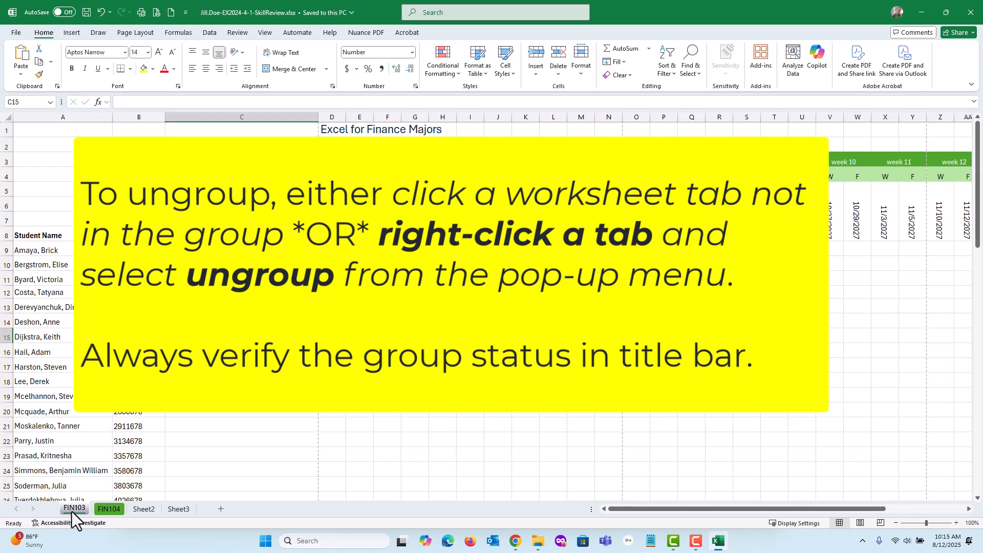
Group FIN103 and FIN104 again and separate them with the Ungroup Sheets command.
left_click(111, 509, "ctrl")
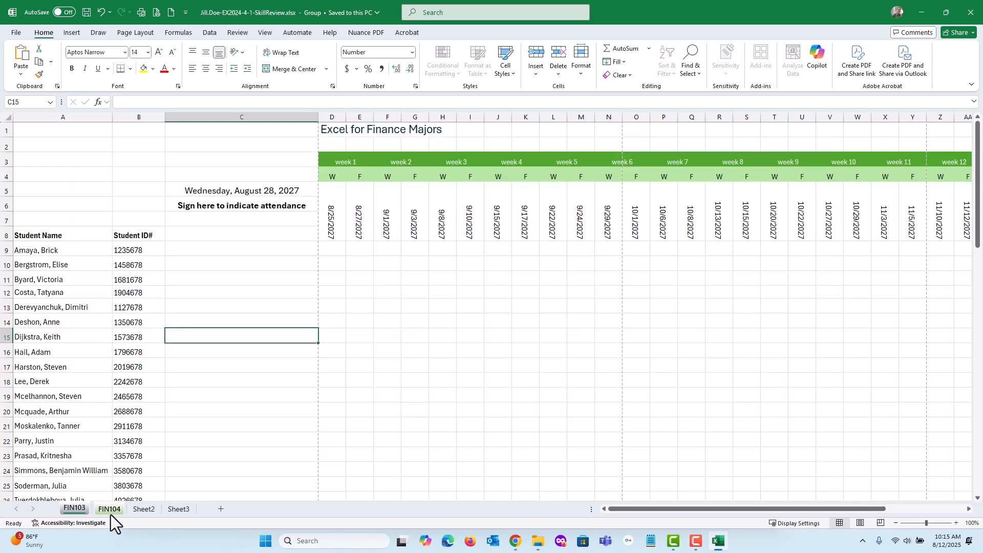
right_click(110, 513)
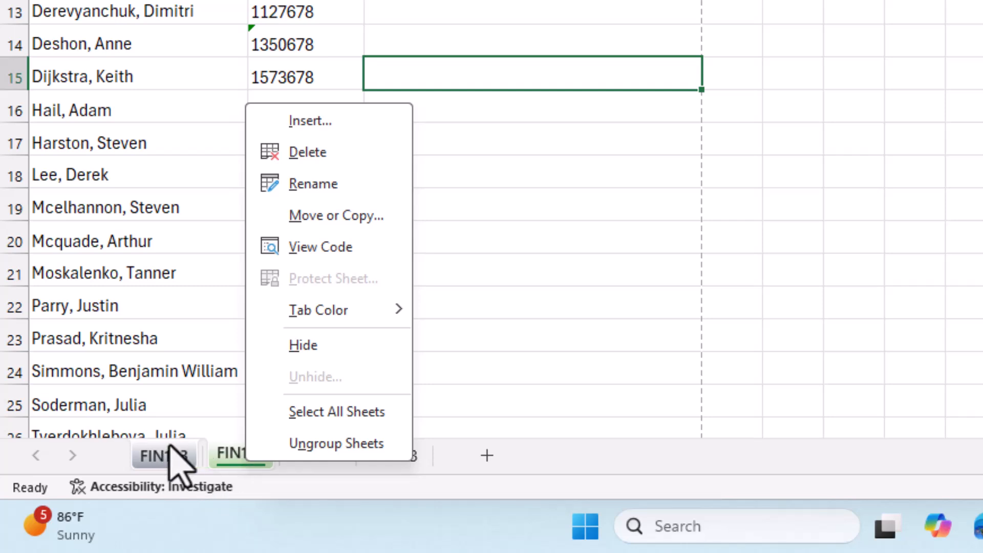
left_click(326, 444)
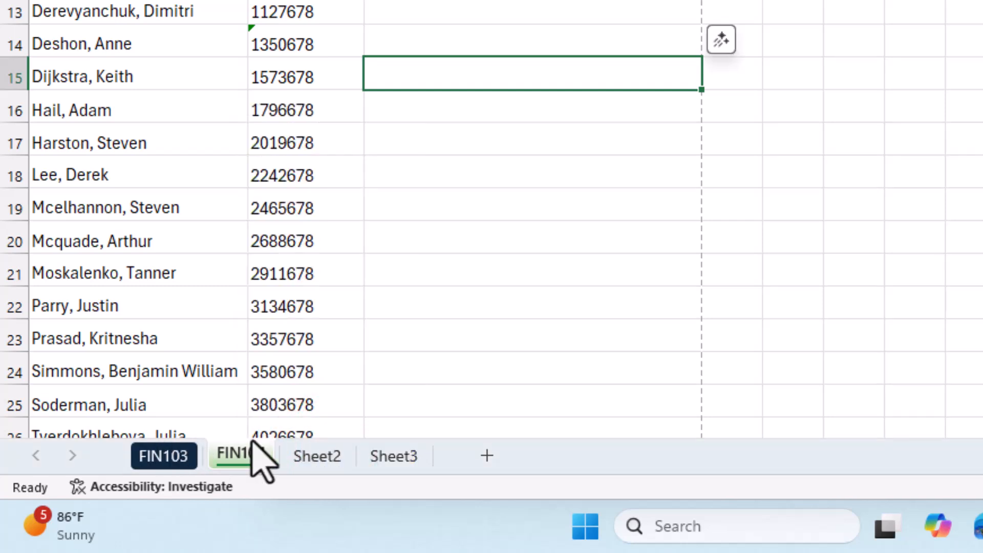
Examine the headers and footers of FIN103 and FIN104 in Page Layout view to check that both sheets match.
left_click(155, 459)
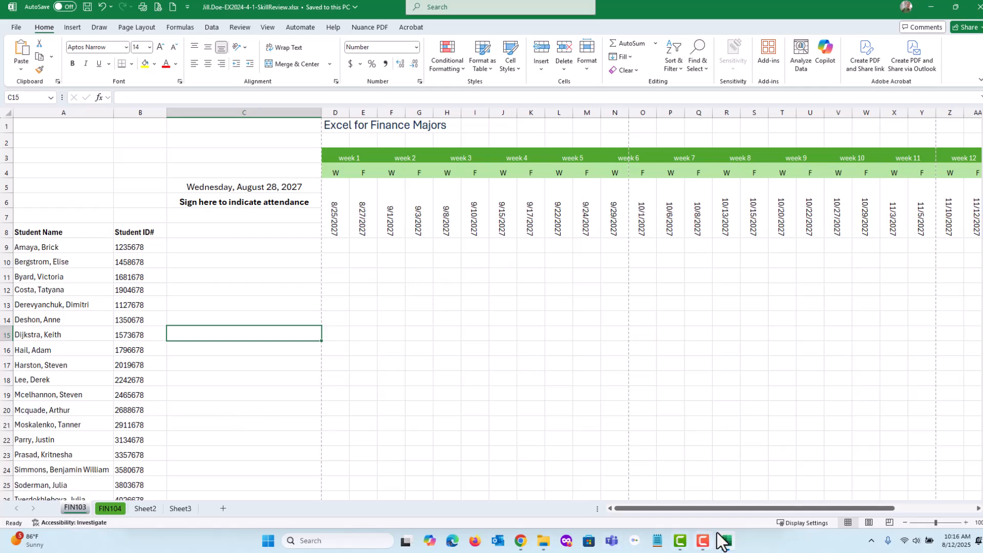
left_click(868, 523)
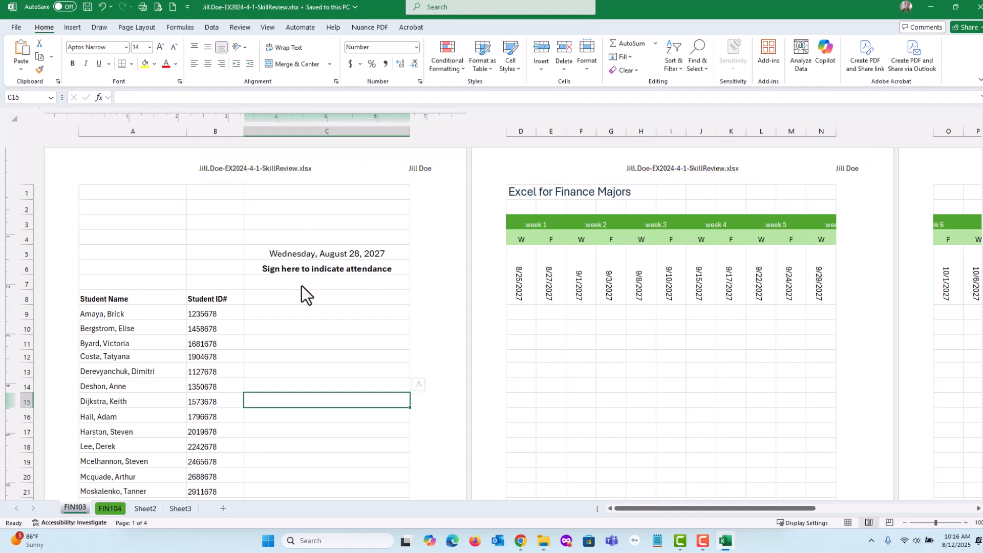
scroll(310, 294, "down", 4)
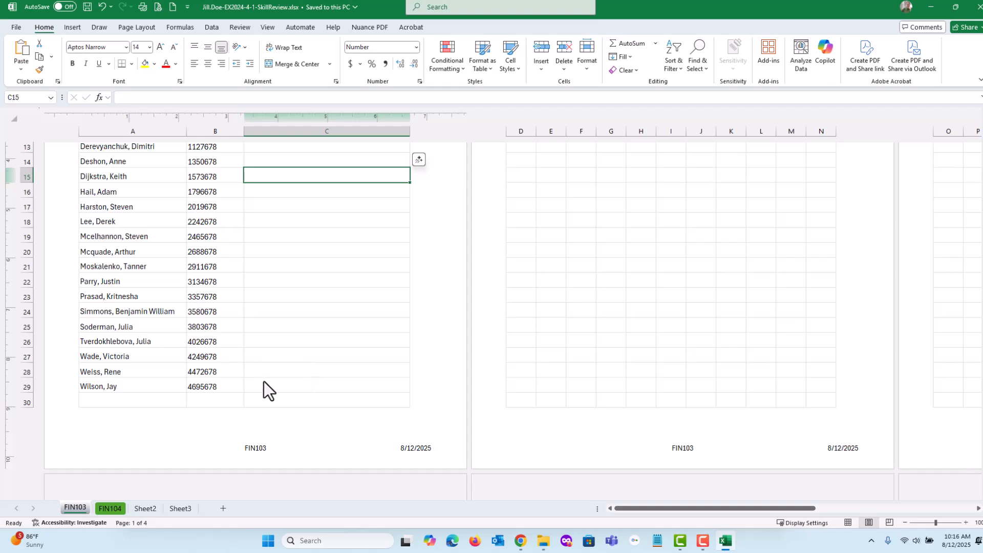
left_click(112, 509)
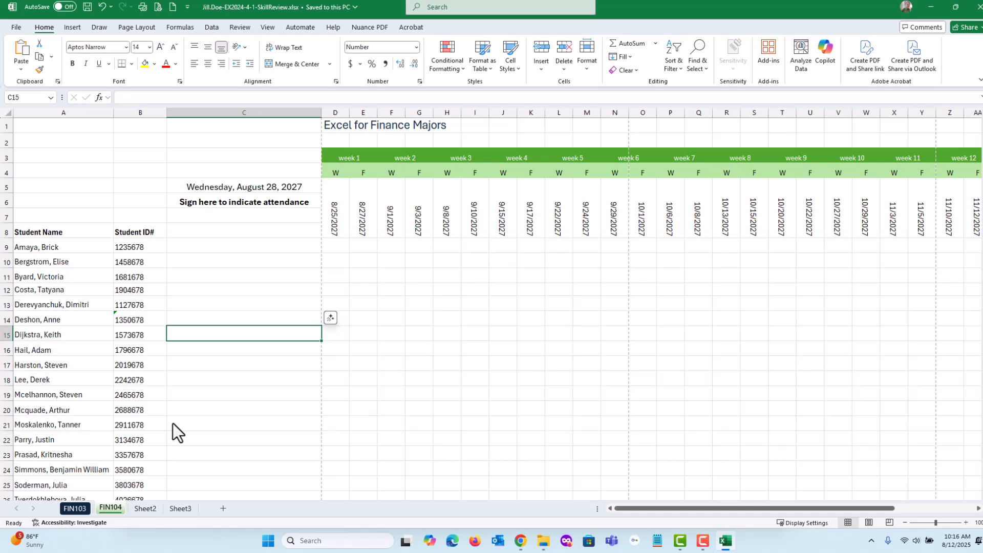
left_click(868, 523)
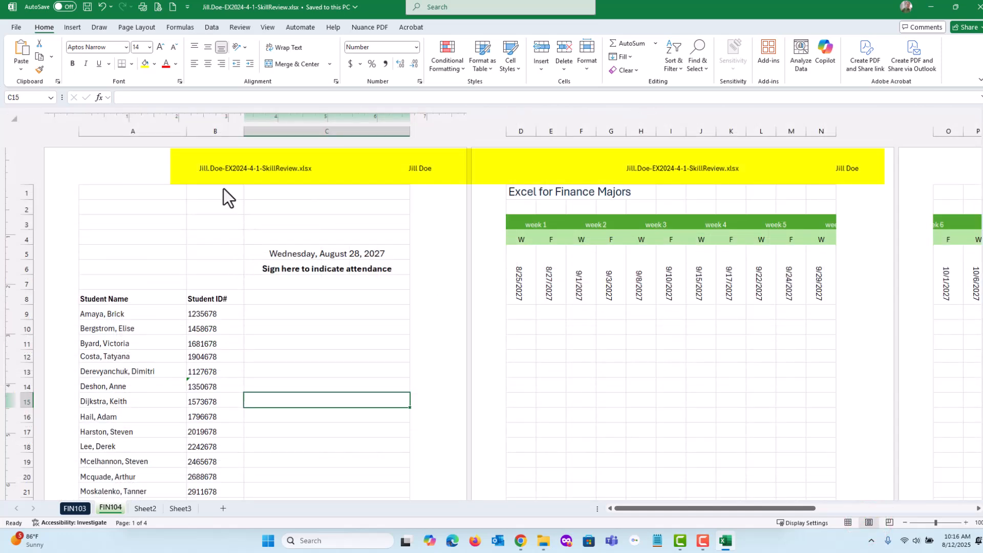
scroll(450, 340, "down", 4)
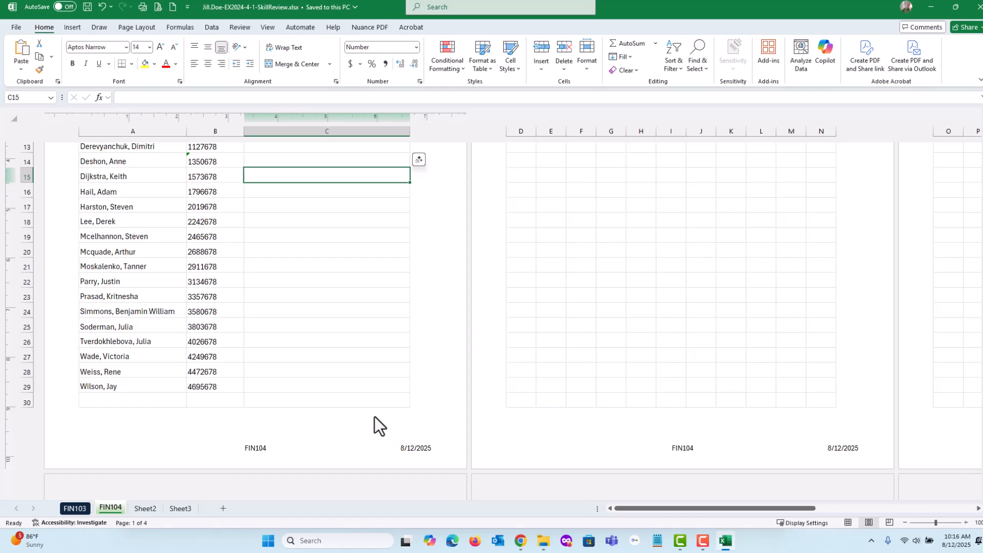
Return FIN104 and FIN103 to Normal view, each showing its first rows, and save the workbook.
left_click(846, 523)
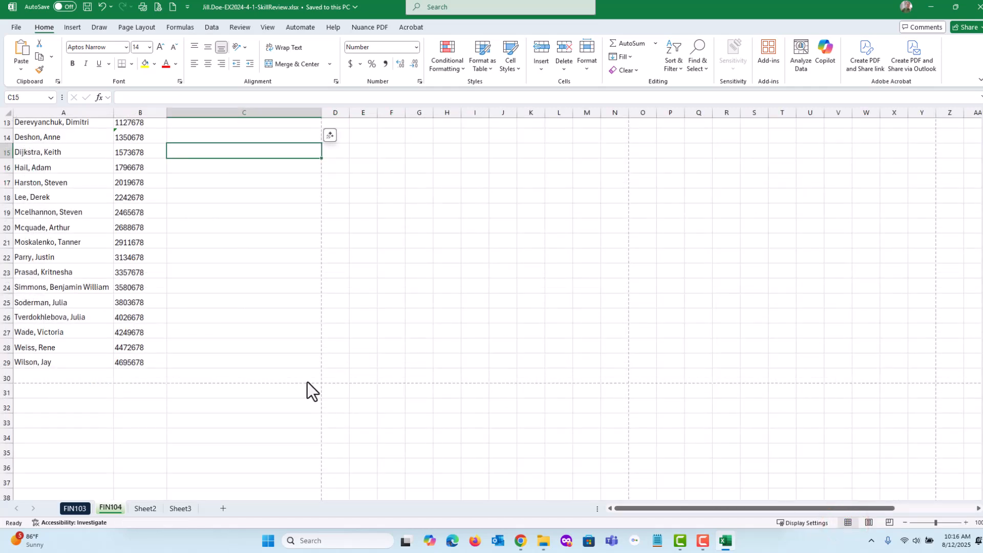
scroll(164, 365, "up", 4)
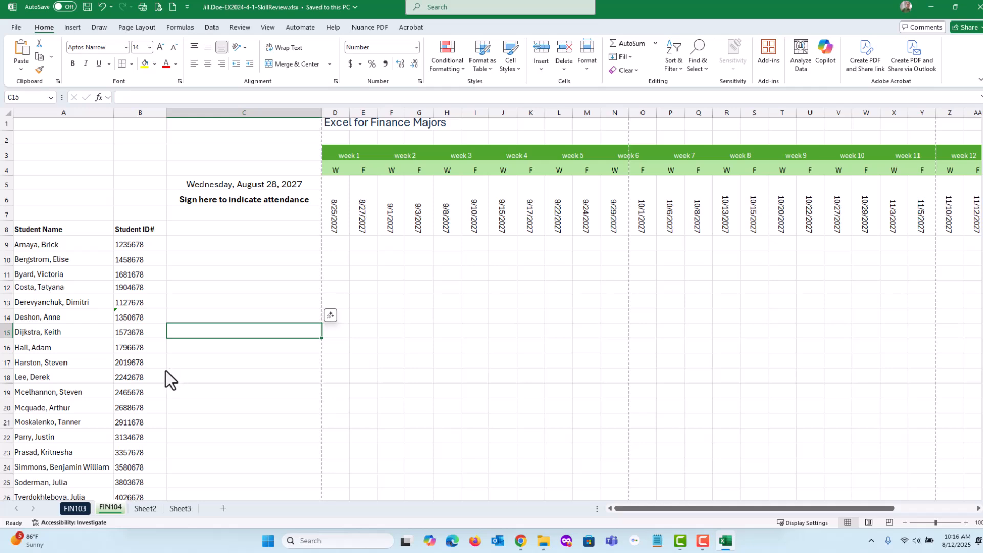
left_click(78, 508)
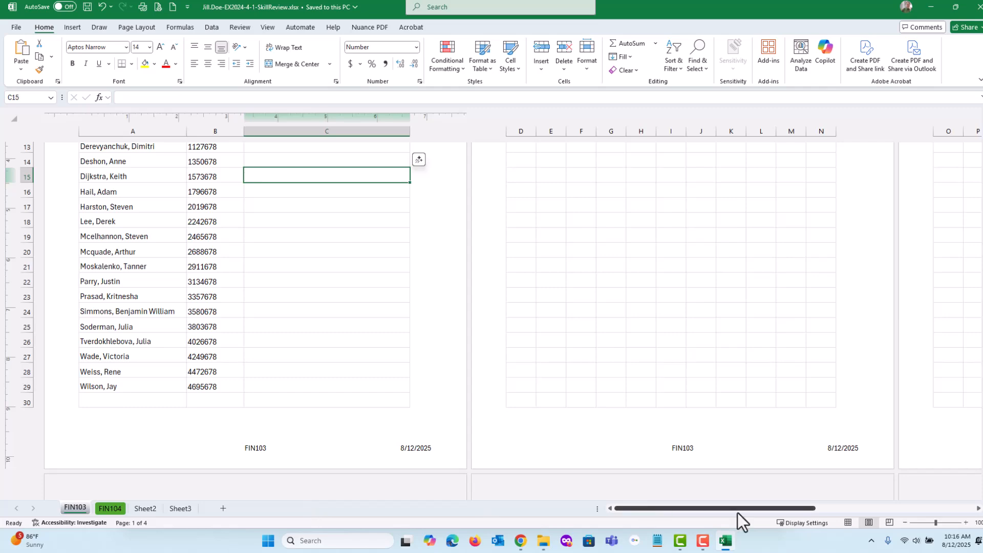
left_click(849, 523)
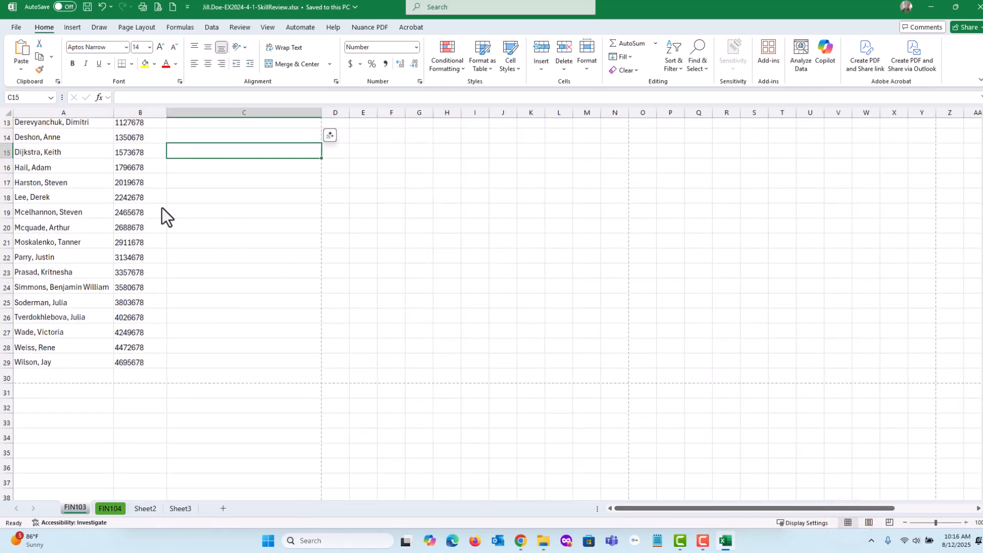
scroll(165, 219, "up", 4)
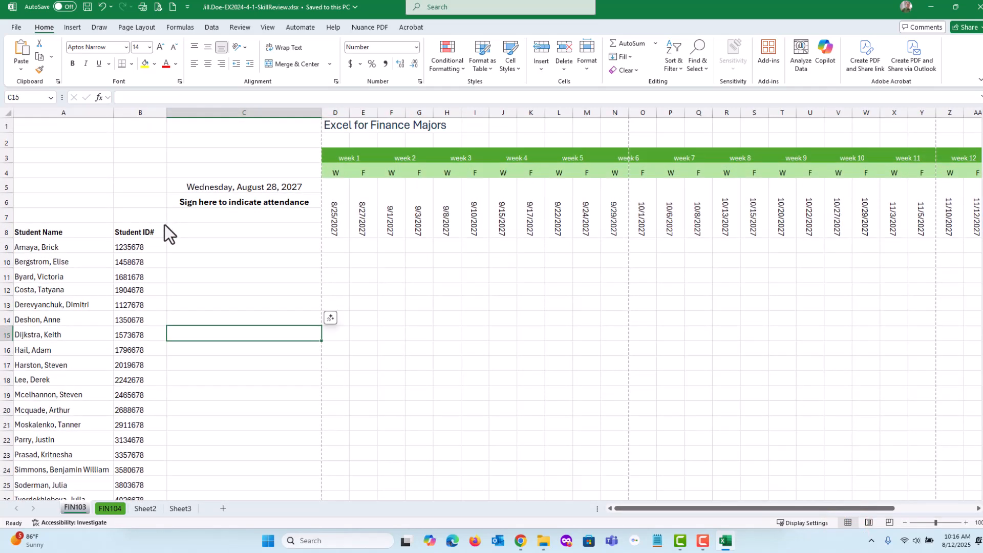
left_click(87, 7)
Switch to the browser instructions, check off step 9 on ungrouping the sheets, and move the window off the workbook.
left_click(520, 541)
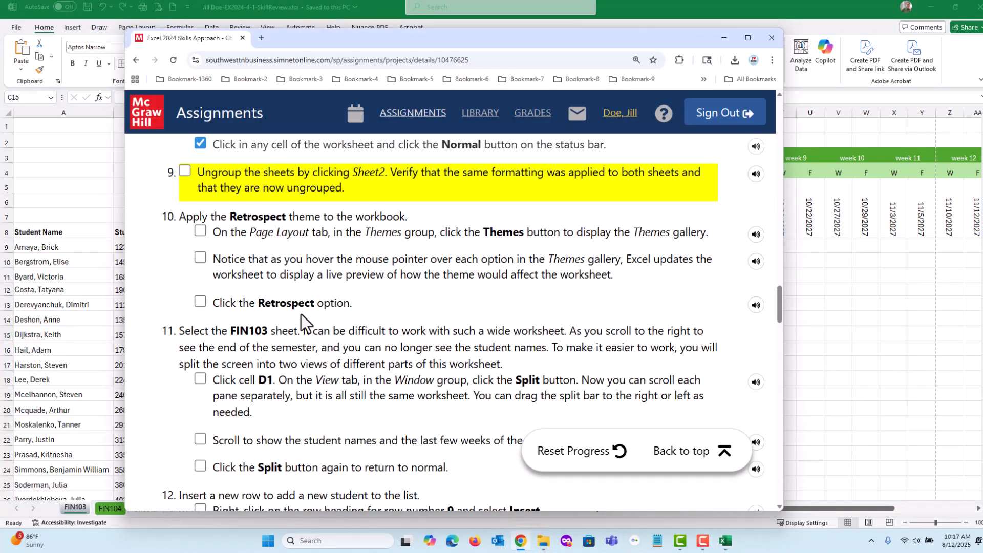
left_click(185, 171)
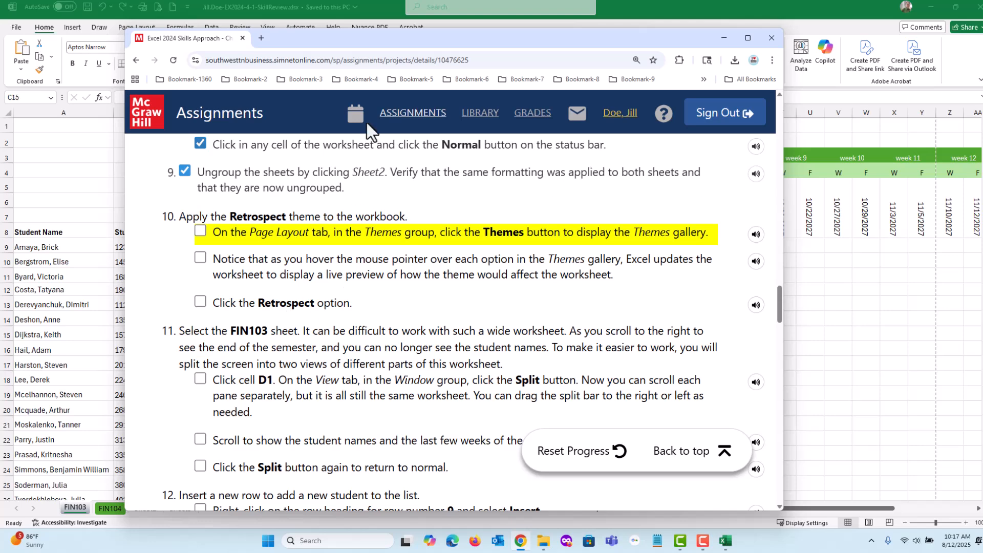
left_click_drag(332, 43, 982, 154)
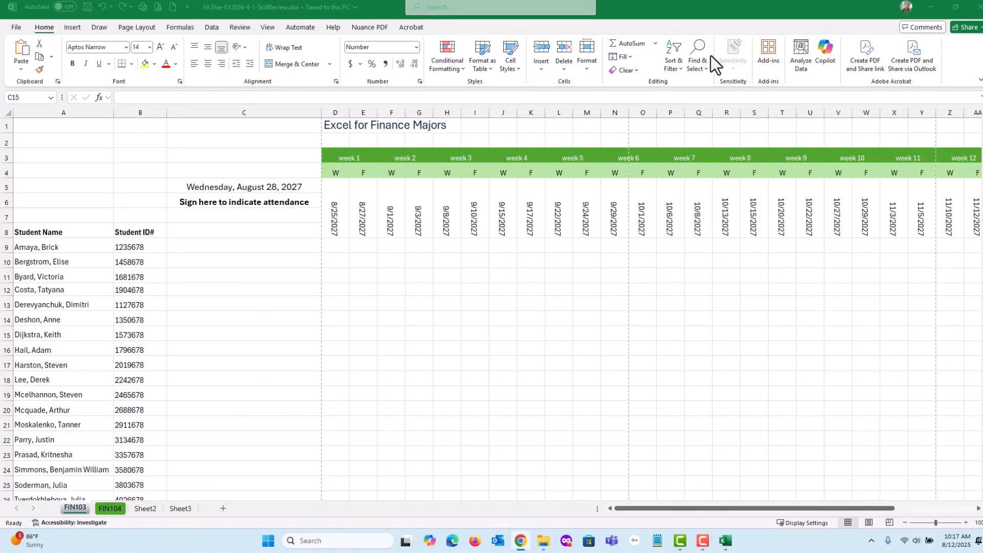
Apply the Retrospect theme to the workbook and check it on FIN104 and FIN103.
left_click(137, 27)
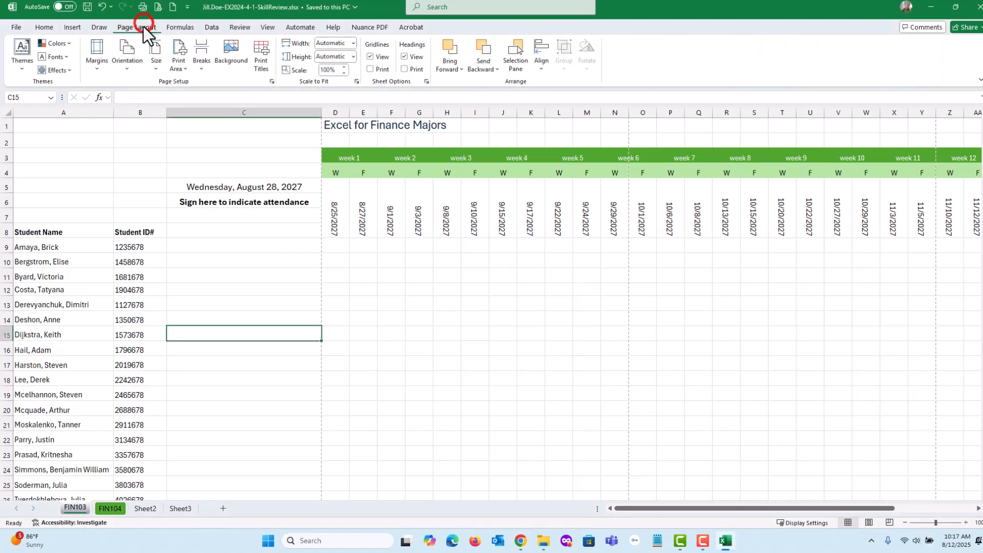
left_click(22, 70)
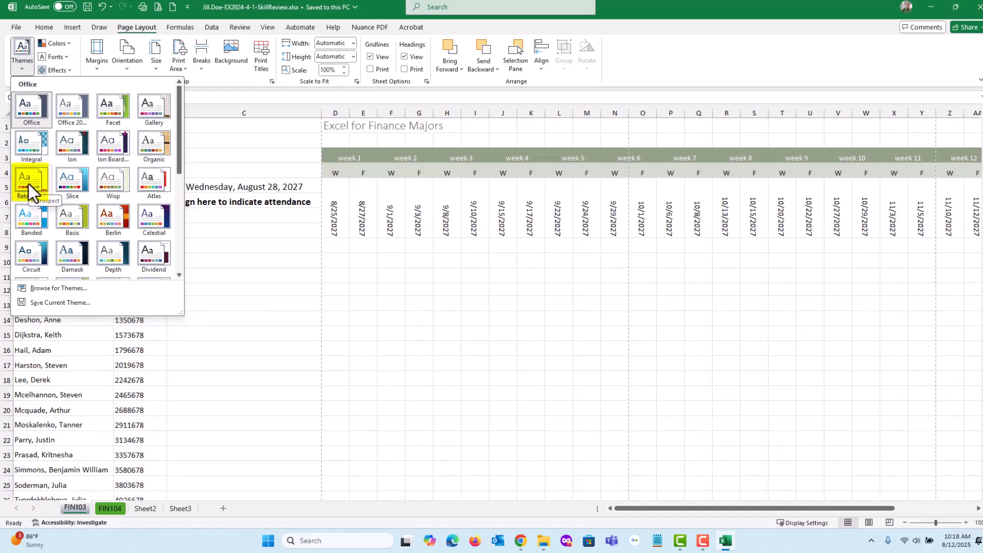
left_click(28, 183)
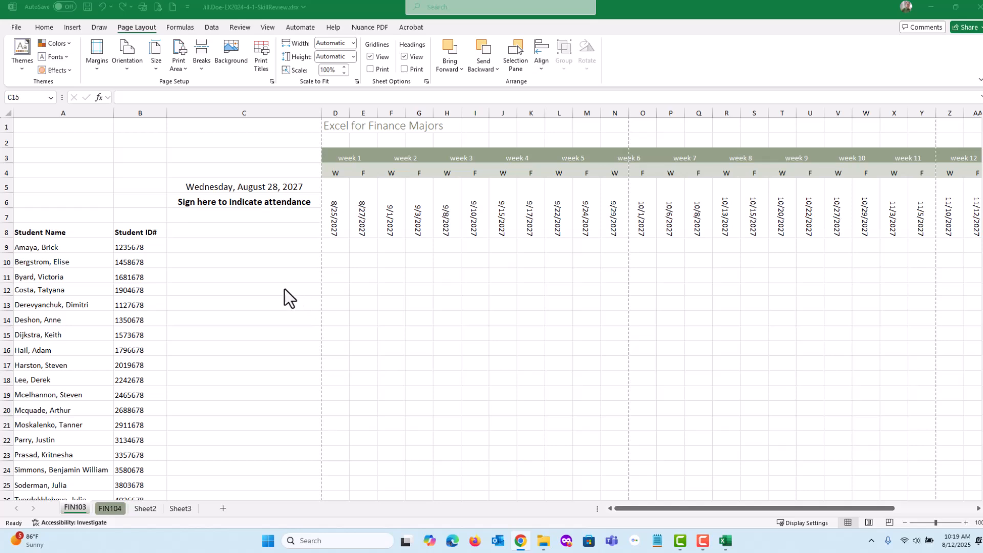
left_click(192, 309)
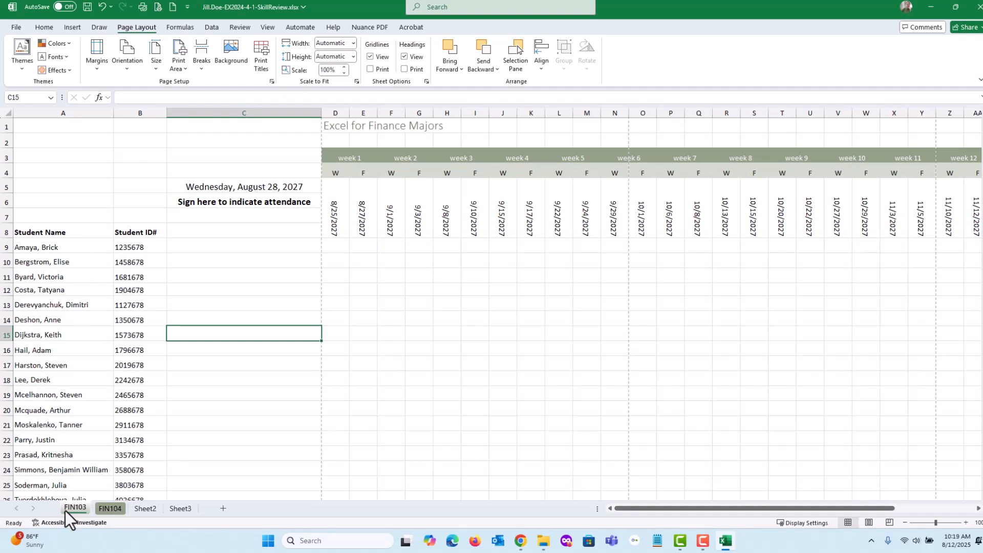
left_click(111, 510)
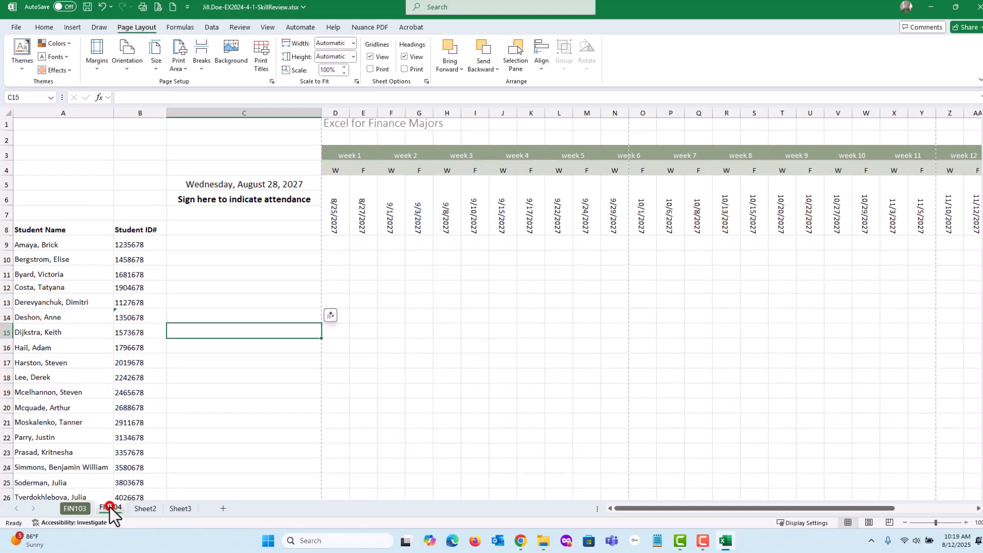
left_click(71, 509)
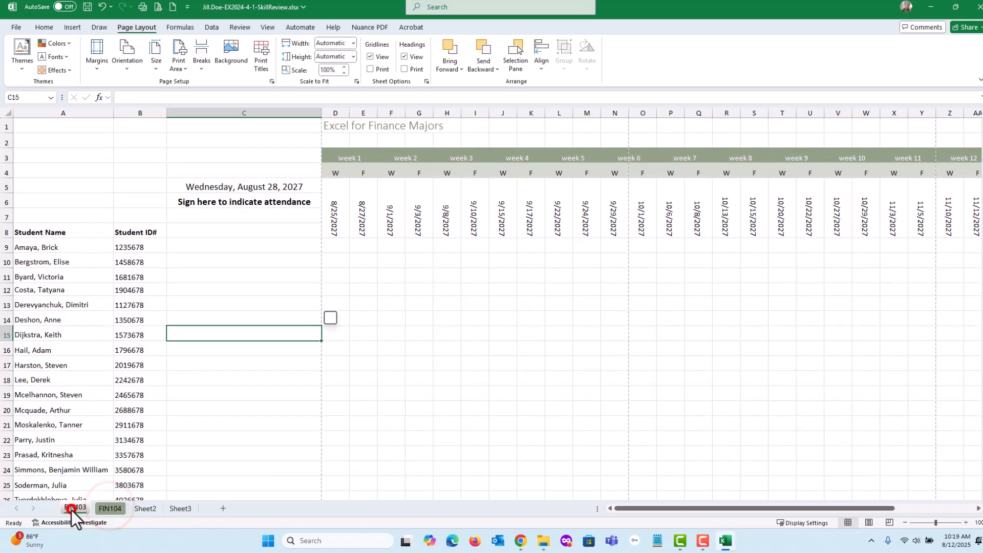
Try the Slice theme across FIN103 and FIN104, and set the workbook back to the Retrospect theme.
left_click(17, 60)
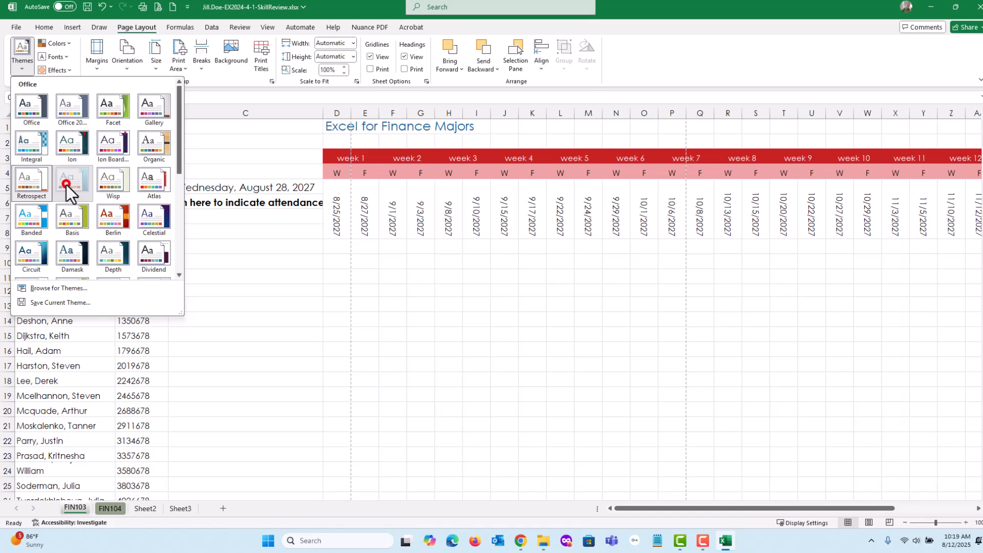
left_click(66, 186)
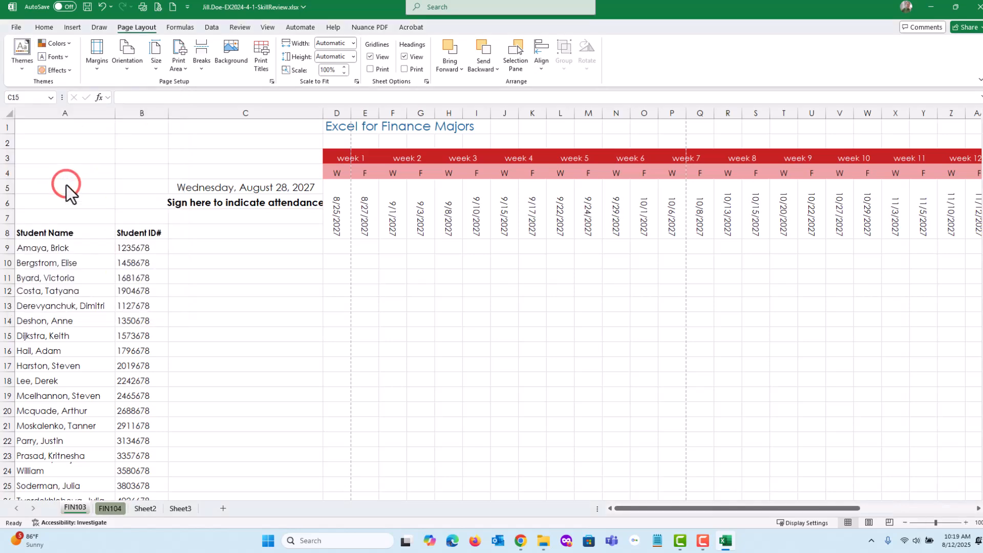
left_click(103, 512)
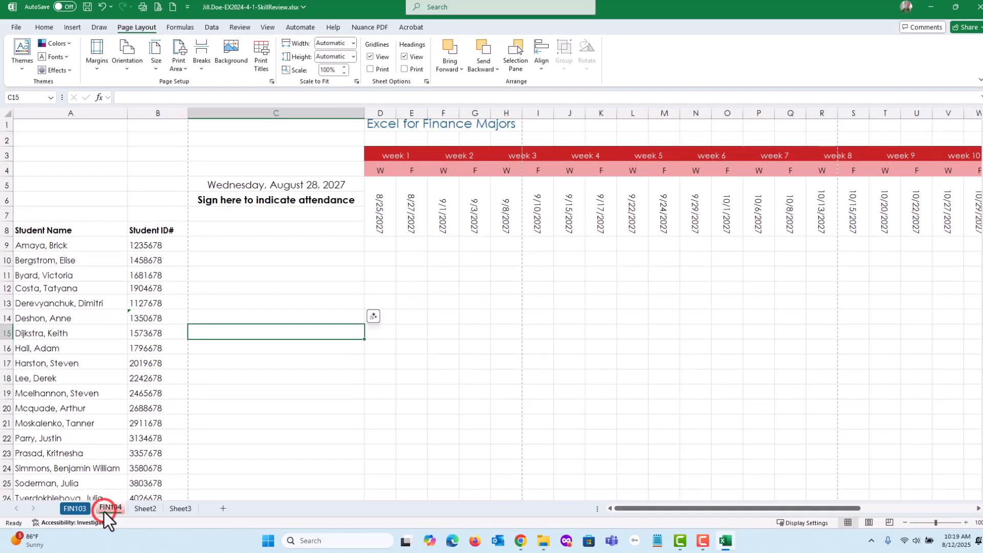
left_click(72, 511)
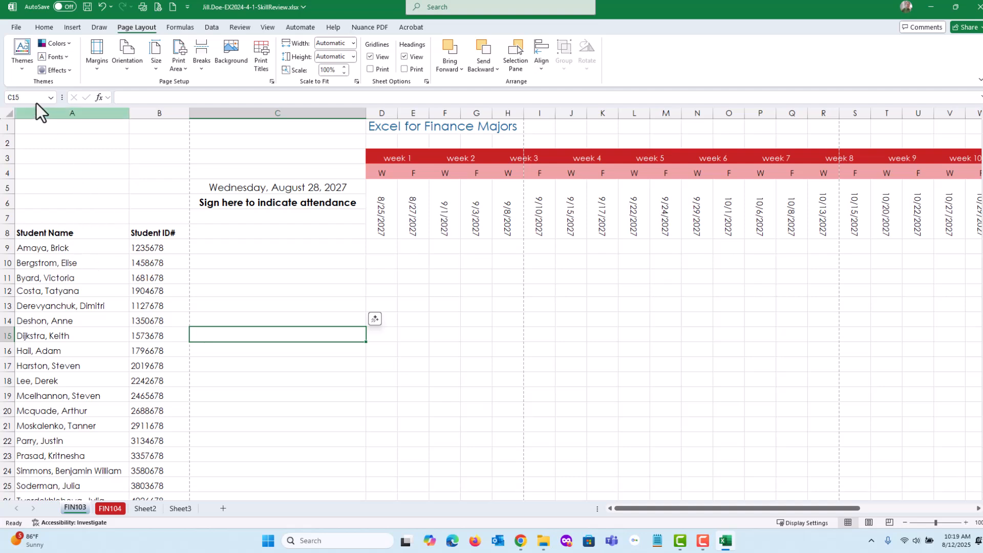
left_click(20, 69)
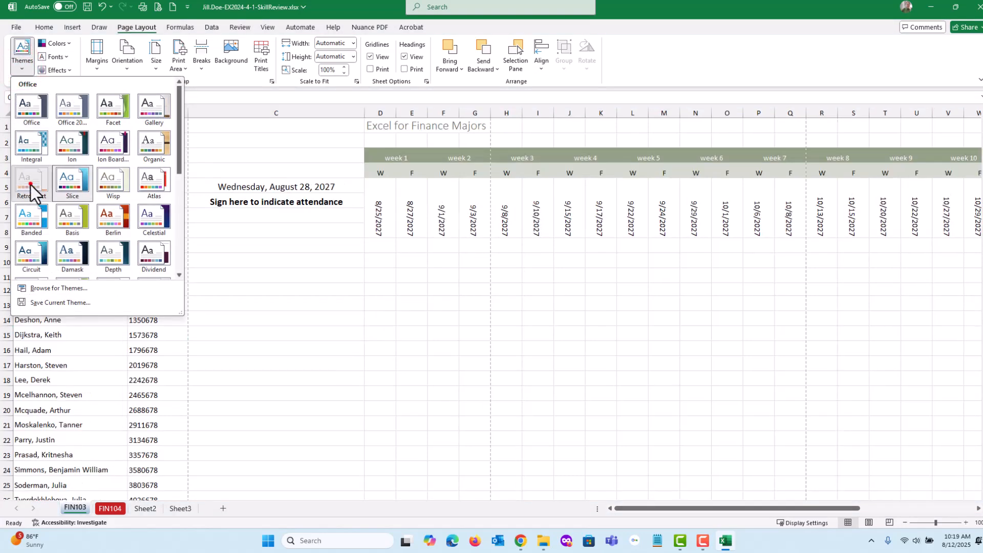
left_click(30, 187)
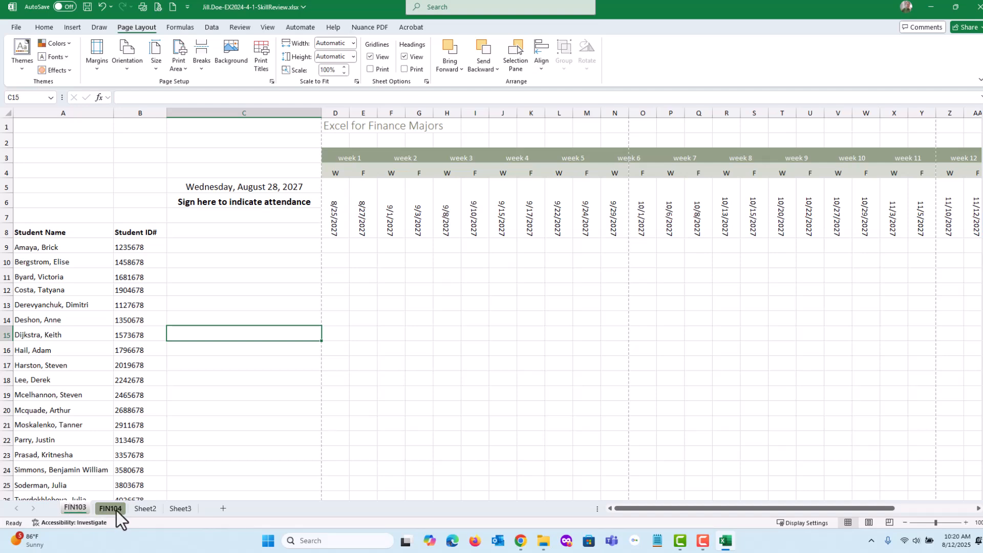
Examine how the theme affects Sheet2 and the title and weekday heading cells of FIN104, ending on FIN103.
left_click(148, 509)
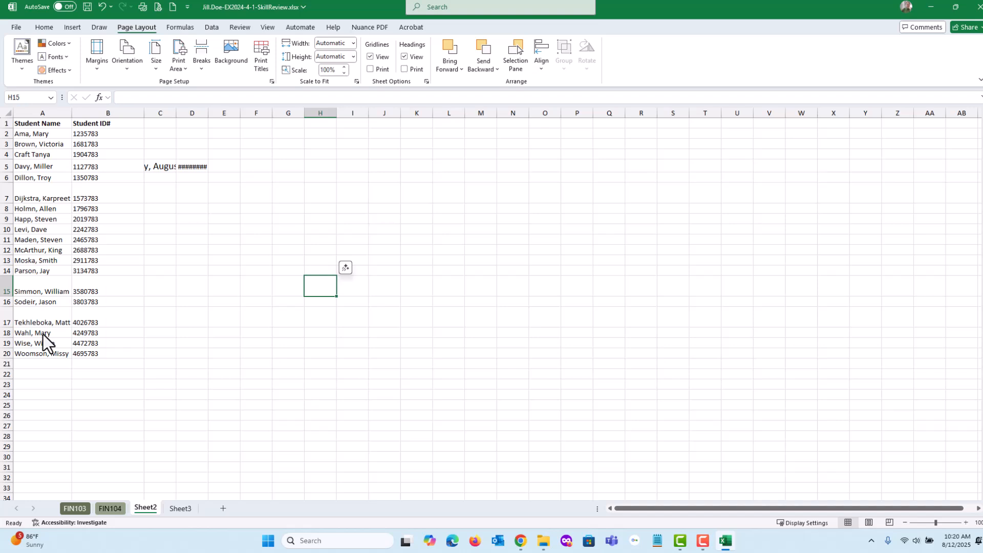
left_click(22, 60)
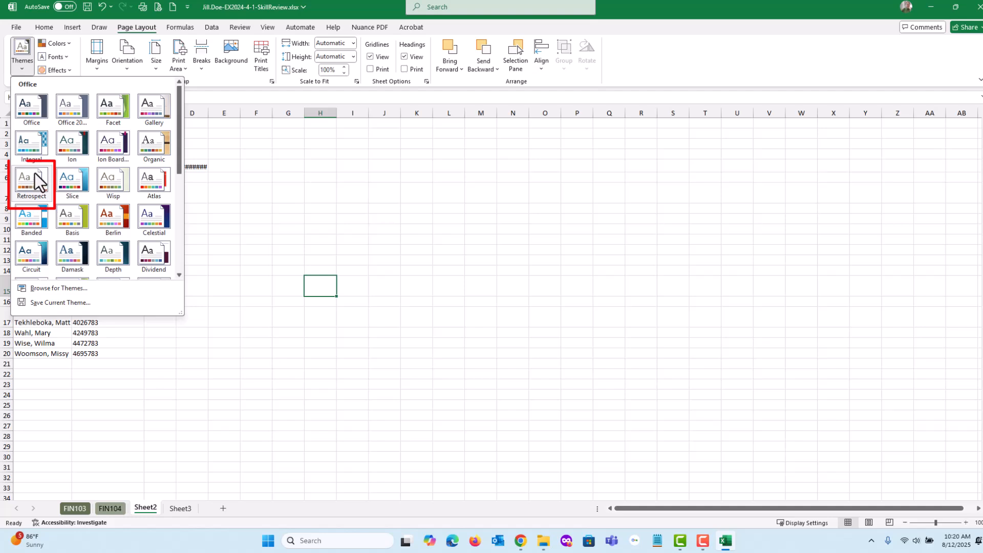
left_click(352, 1)
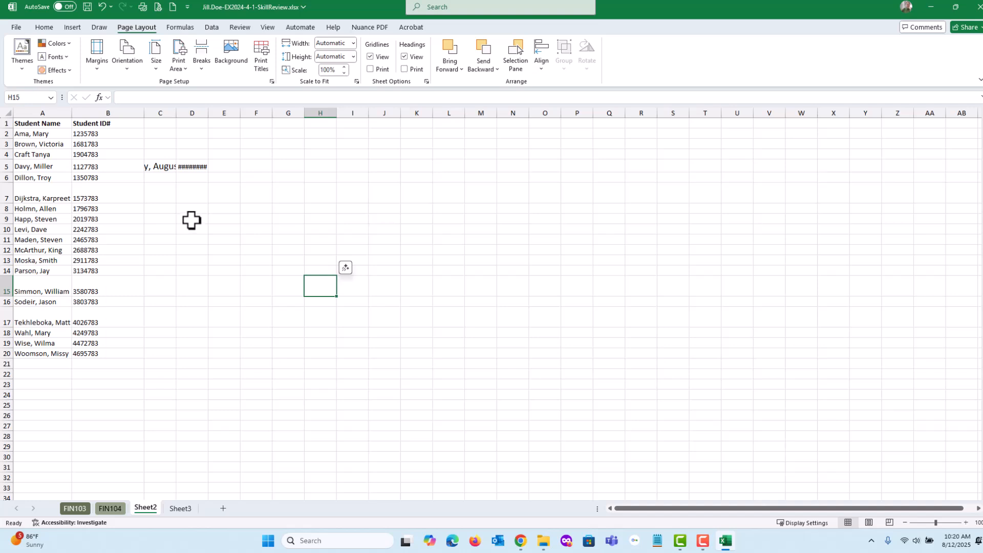
left_click(93, 164)
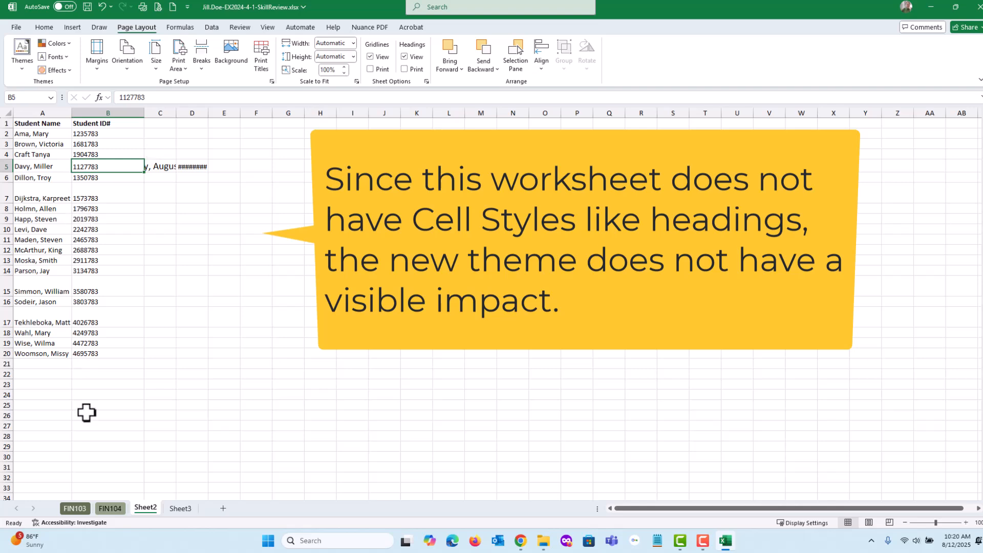
left_click(110, 509)
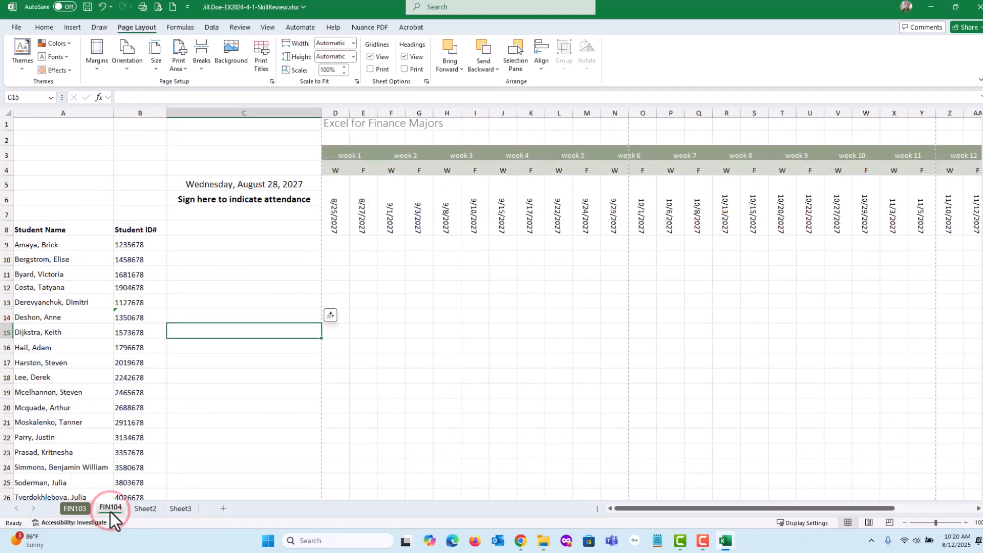
left_click(335, 125)
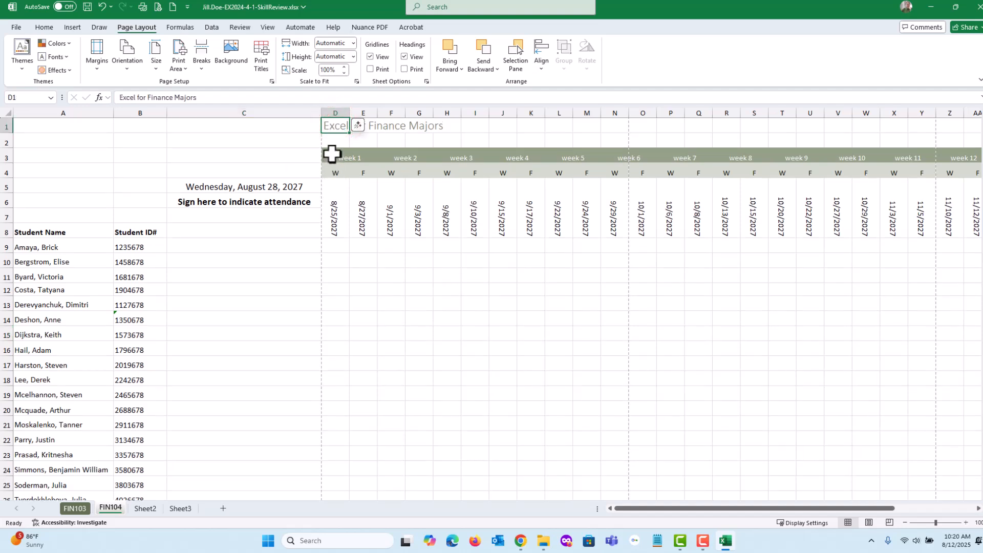
left_click(335, 171)
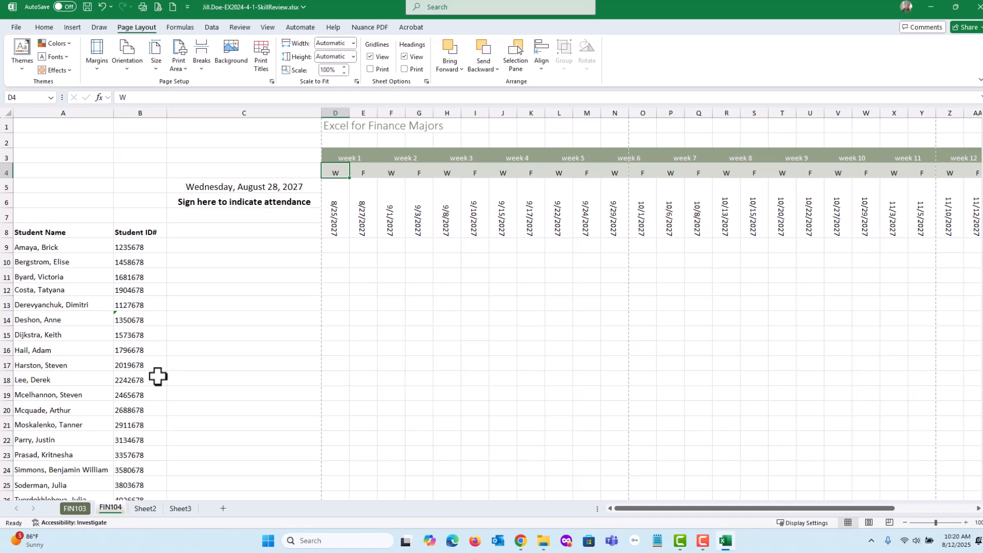
left_click(72, 507)
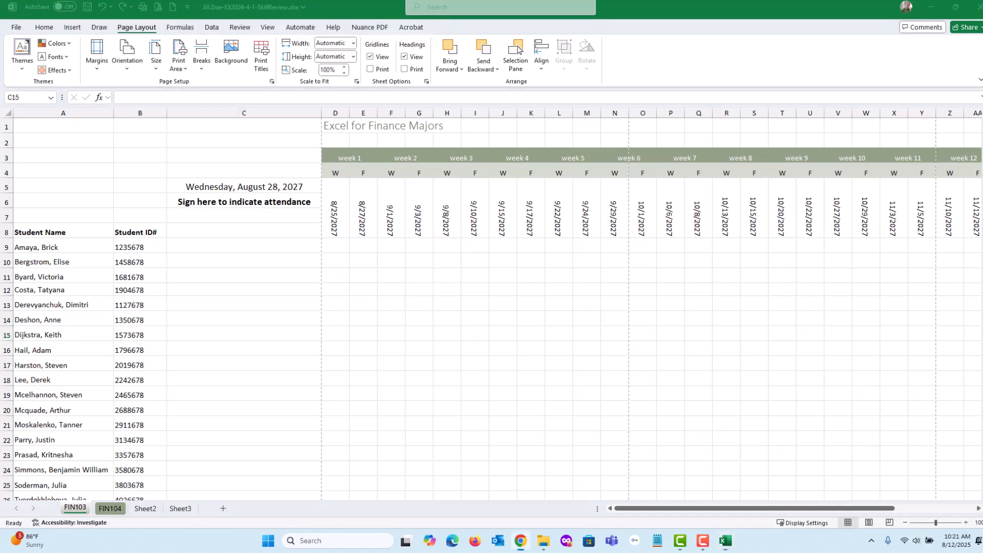
Switch to the browser instructions, check off the three step 10 theme items, read step 11, and move the window off the workbook.
left_click_drag(982, 34, 267, 32)
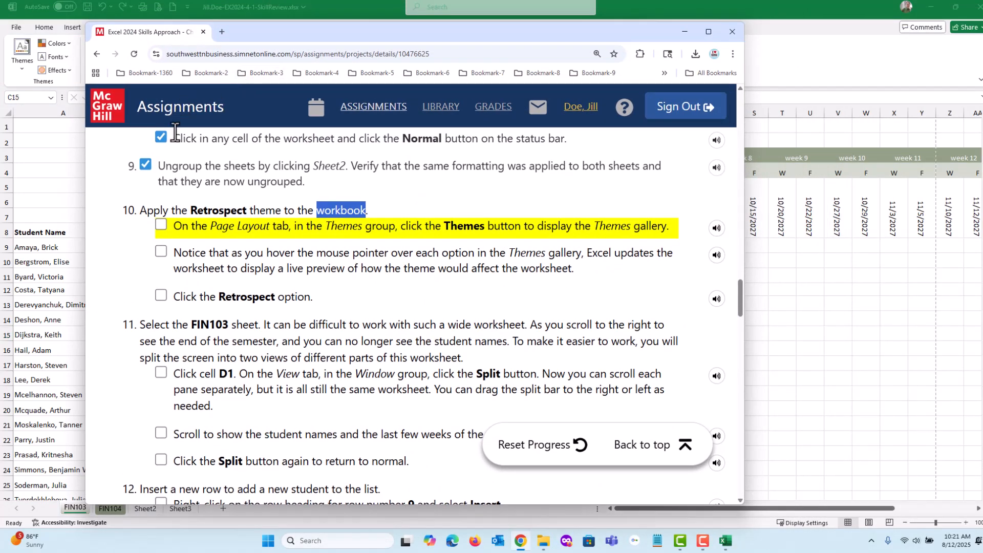
left_click(161, 225)
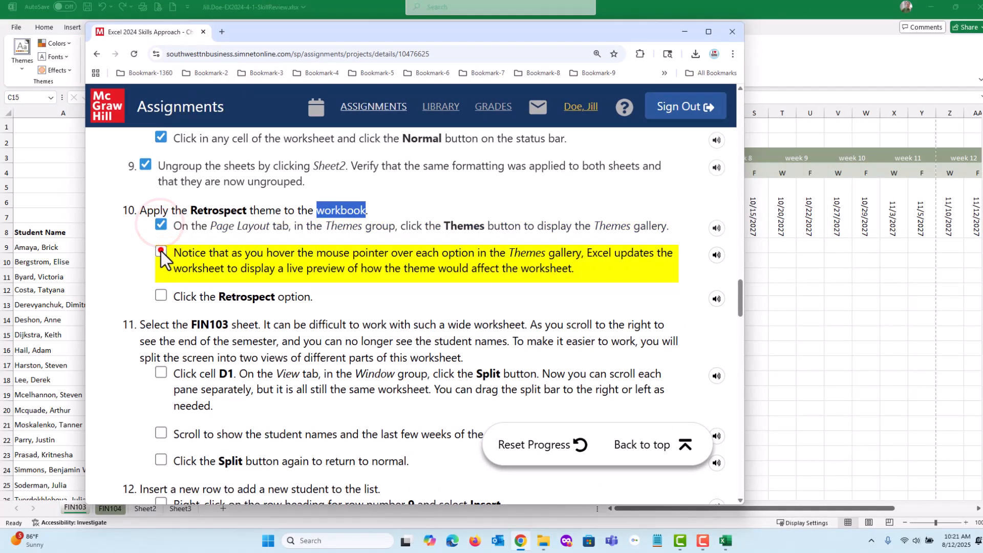
left_click(160, 252)
left_click(161, 296)
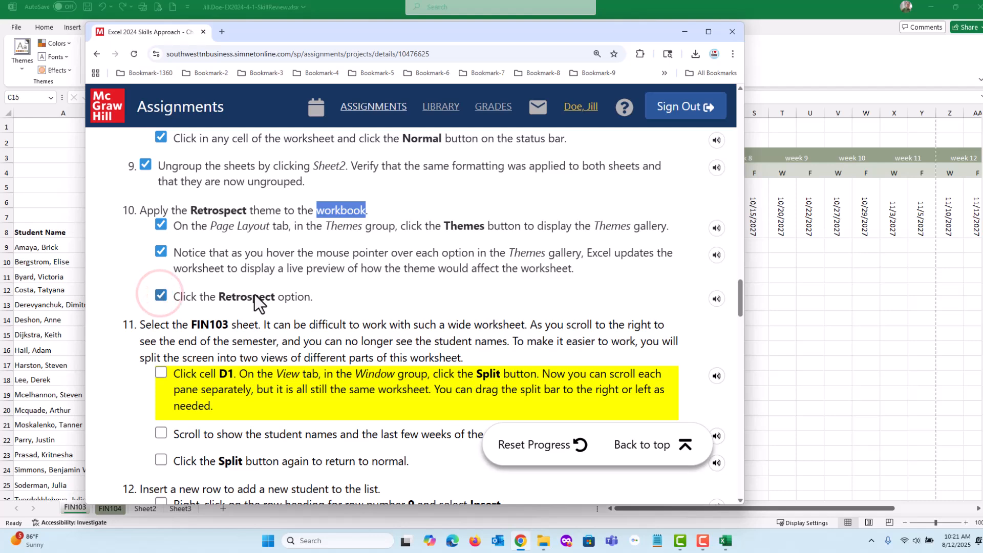
scroll(254, 294, "down", 2)
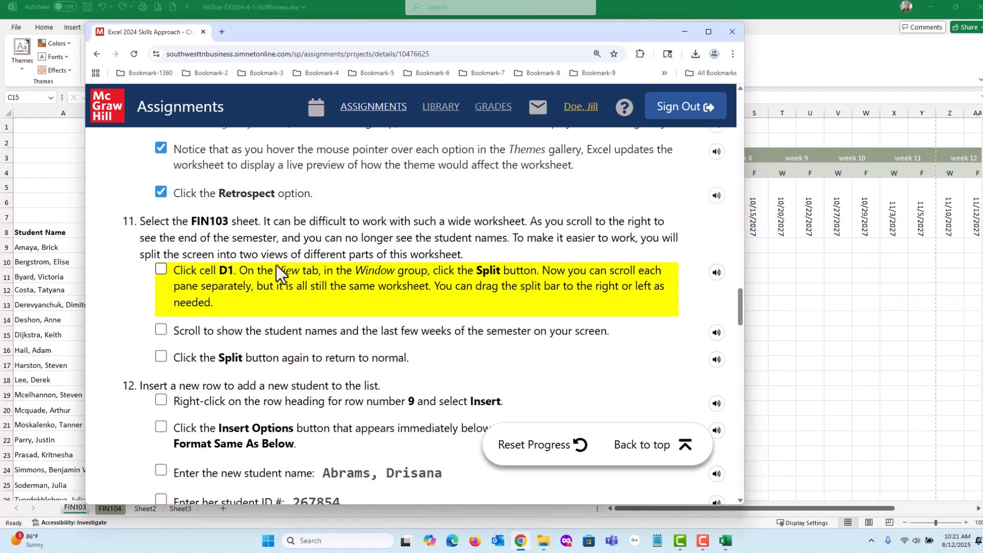
left_click_drag(270, 37, 982, 84)
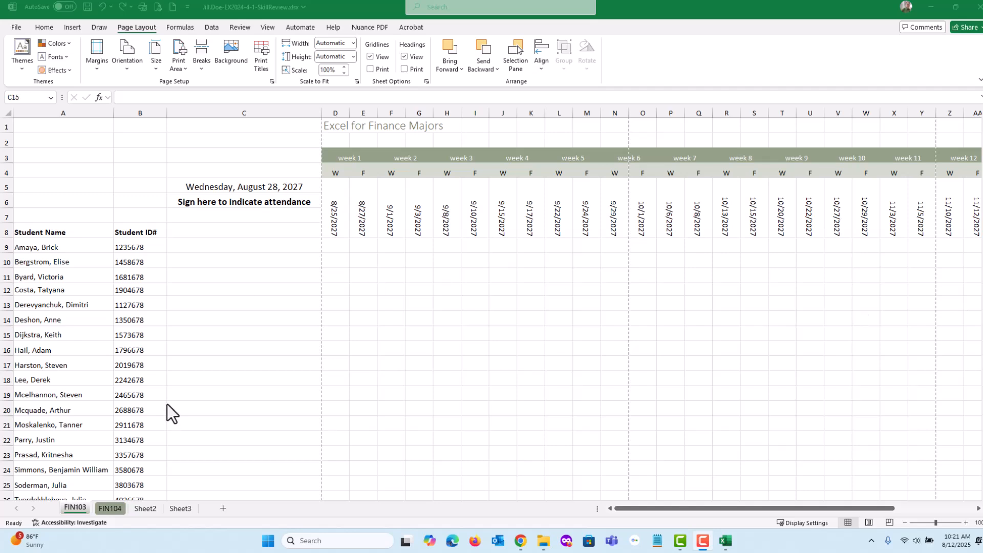
View FIN103 across to the last weeks of the semester and return to the student names.
left_click(75, 510)
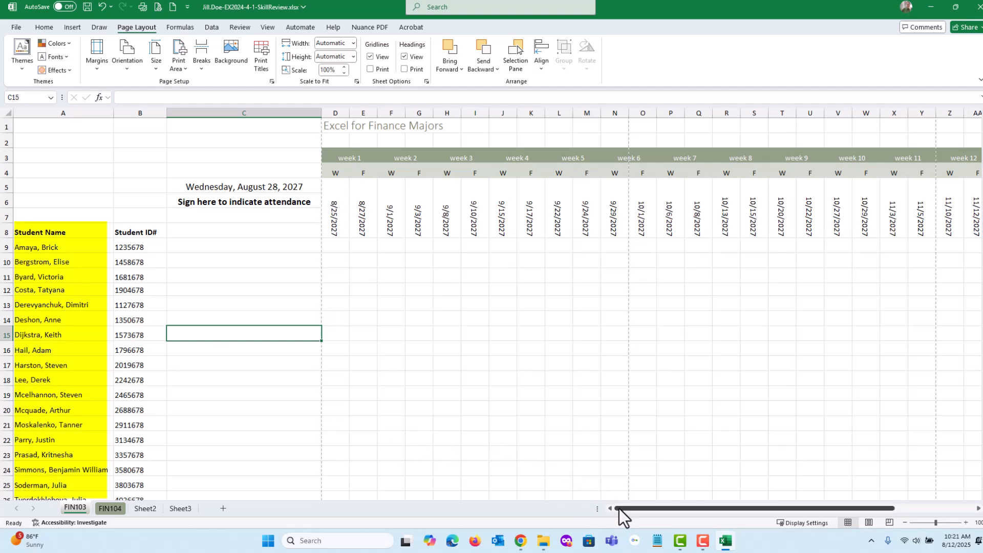
left_click_drag(622, 510, 731, 509)
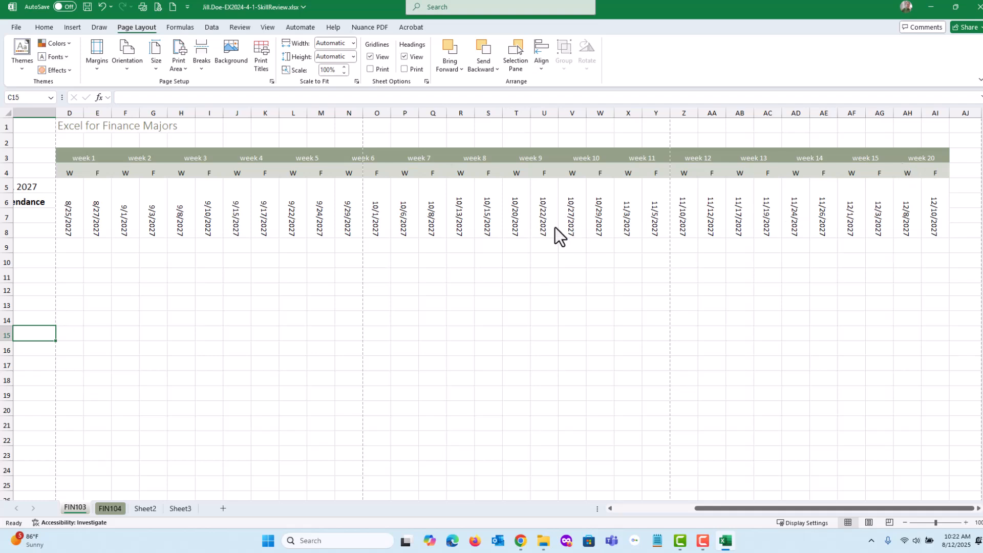
left_click(884, 389)
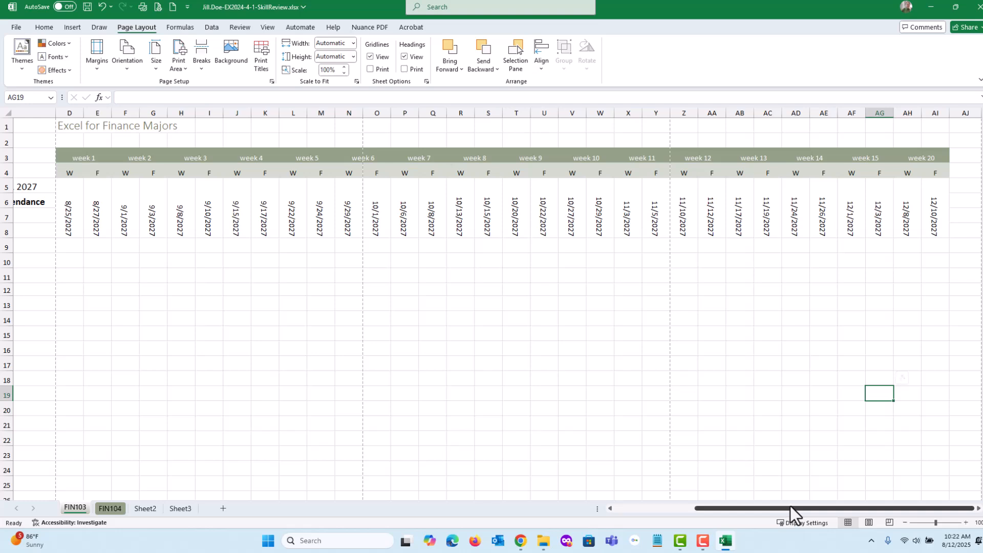
left_click_drag(791, 506, 678, 511)
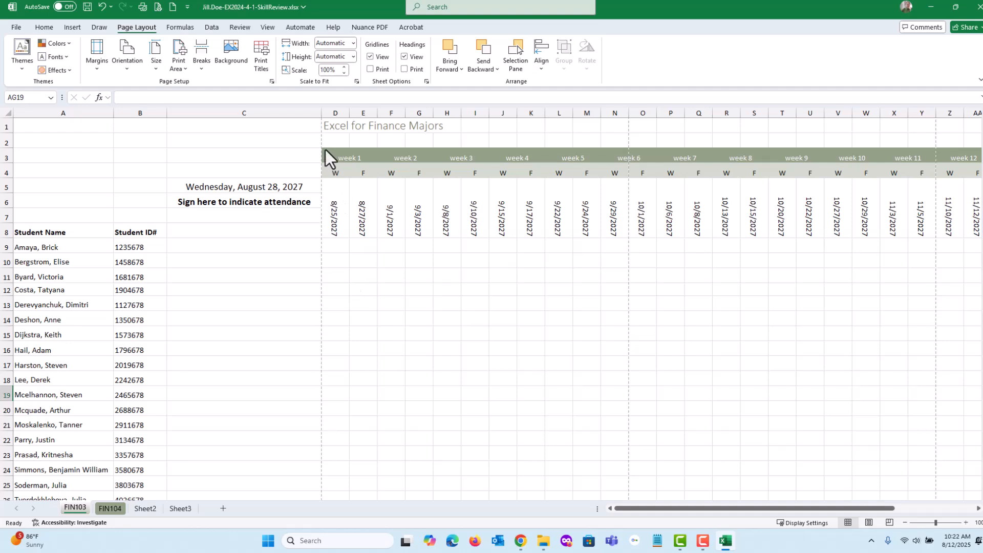
Split the FIN103 worksheet window into two panes at cell D1.
left_click(337, 128)
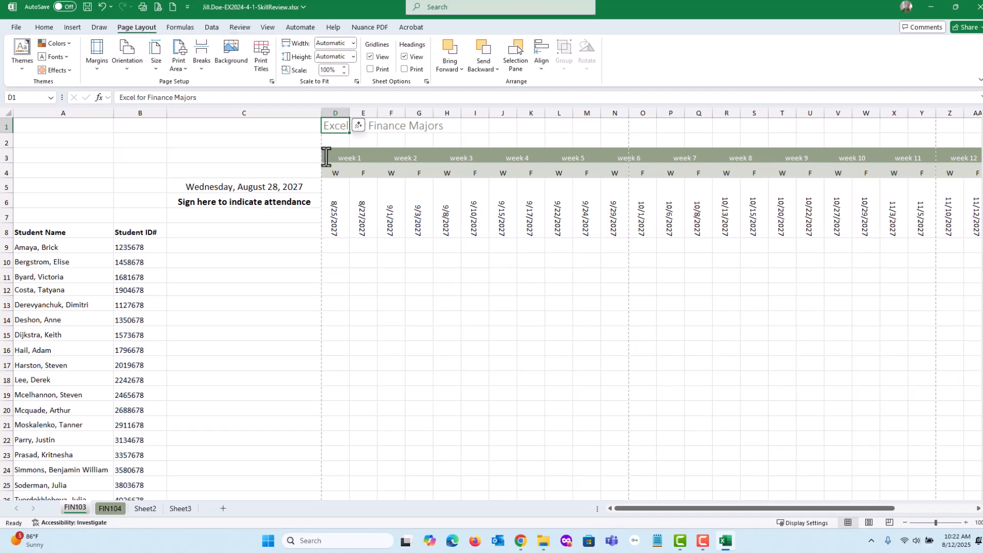
left_click(272, 27)
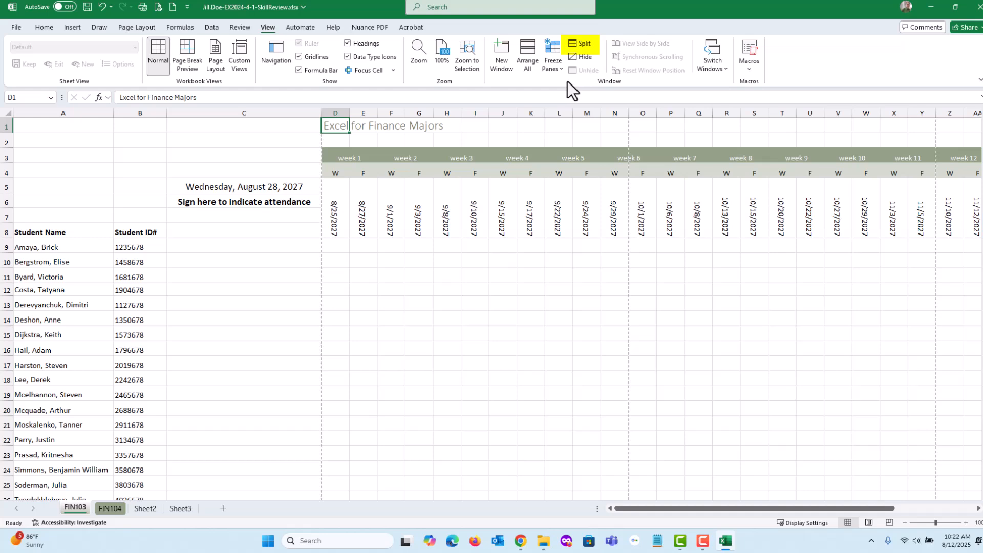
left_click(573, 45)
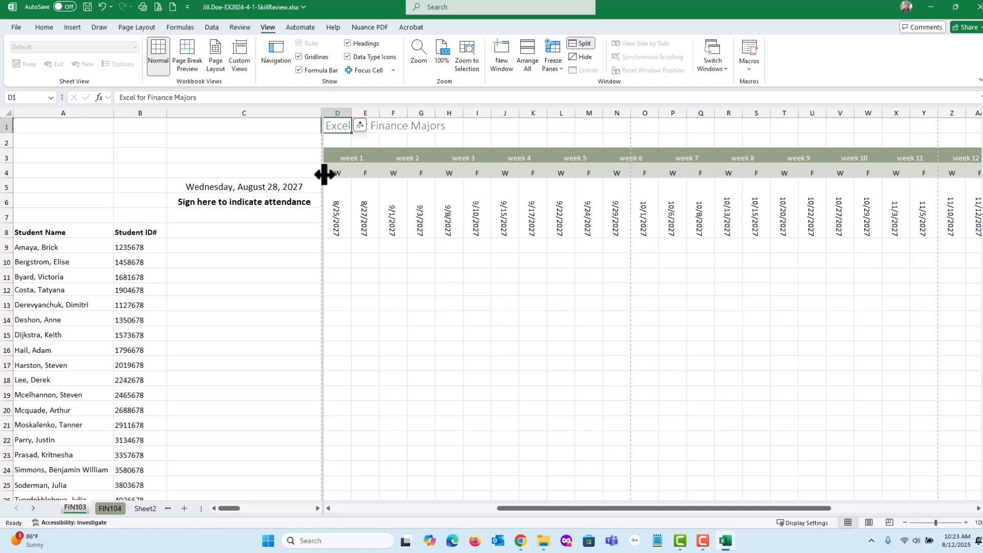
Move the vertical split bar to just after the Student ID# column, keeping the student names in the first pane.
mouse_move(324, 174)
left_mouse_down()
mouse_move(586, 174)
mouse_move(322, 180)
left_mouse_up()
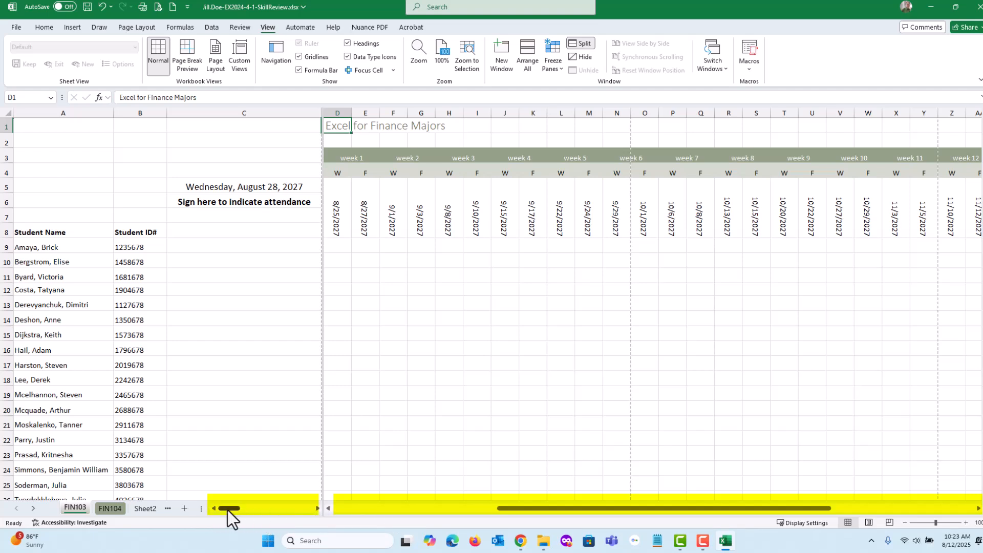
mouse_move(228, 509)
left_mouse_down()
mouse_move(308, 508)
mouse_move(220, 507)
left_mouse_up()
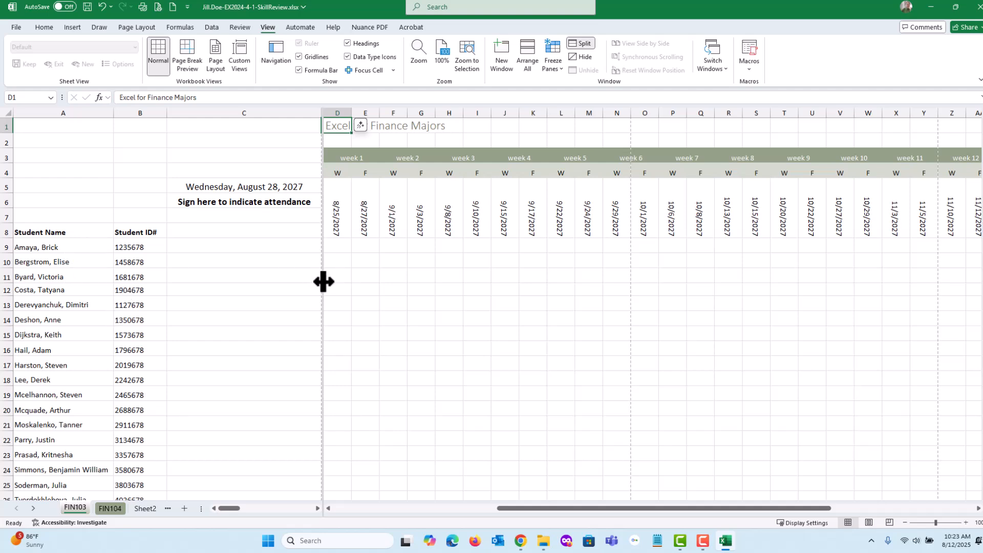
left_click_drag(324, 281, 164, 282)
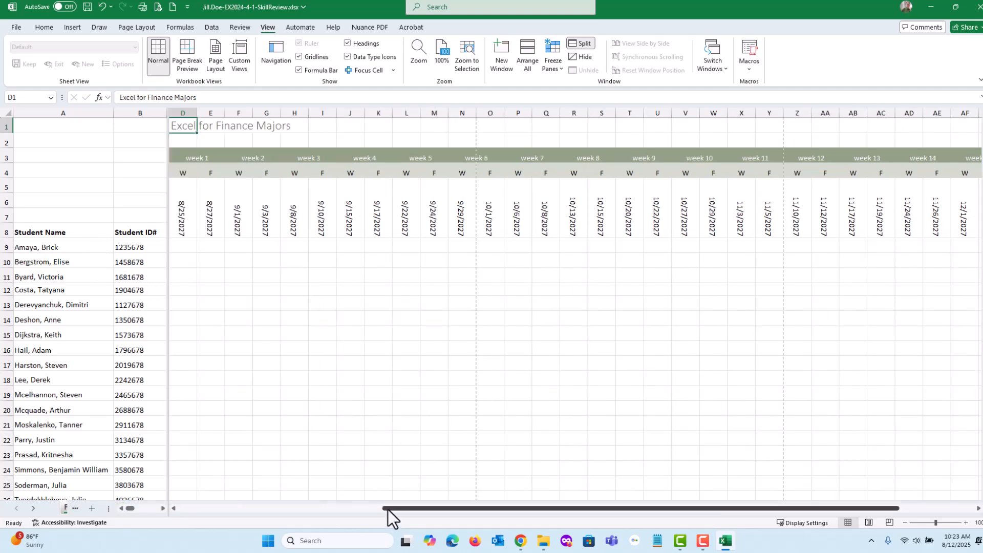
View the last weeks of the semester in the second pane of FIN103 while the student names stay in the first pane.
left_click_drag(388, 509, 554, 506)
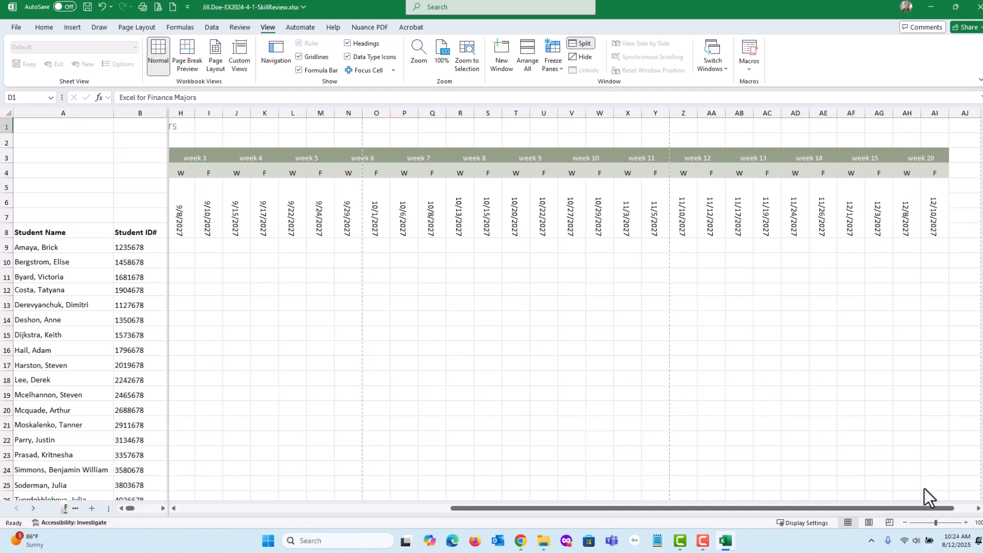
left_click(978, 509)
left_click(979, 509)
left_click(978, 509)
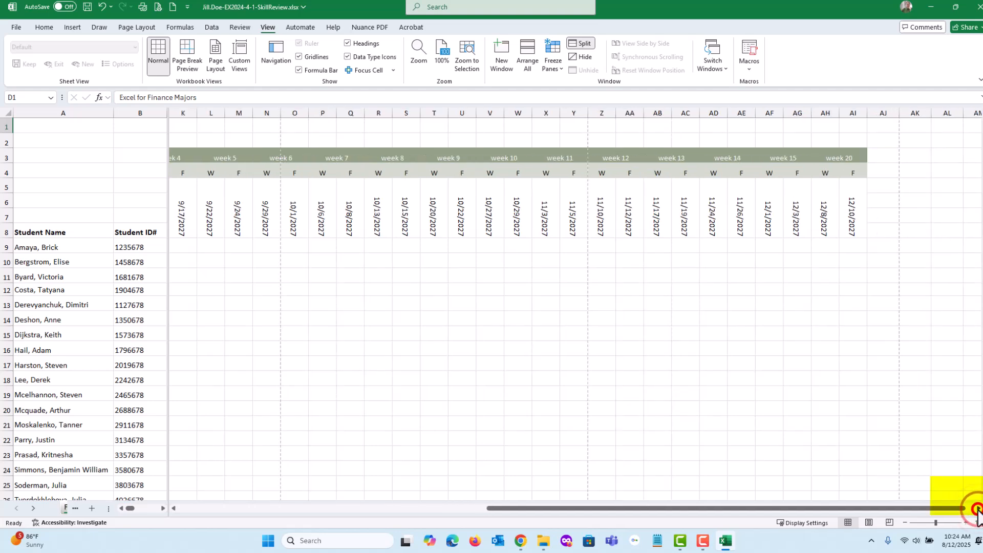
left_click(978, 510)
left_click(979, 510)
left_click(979, 510)
left_click(978, 510)
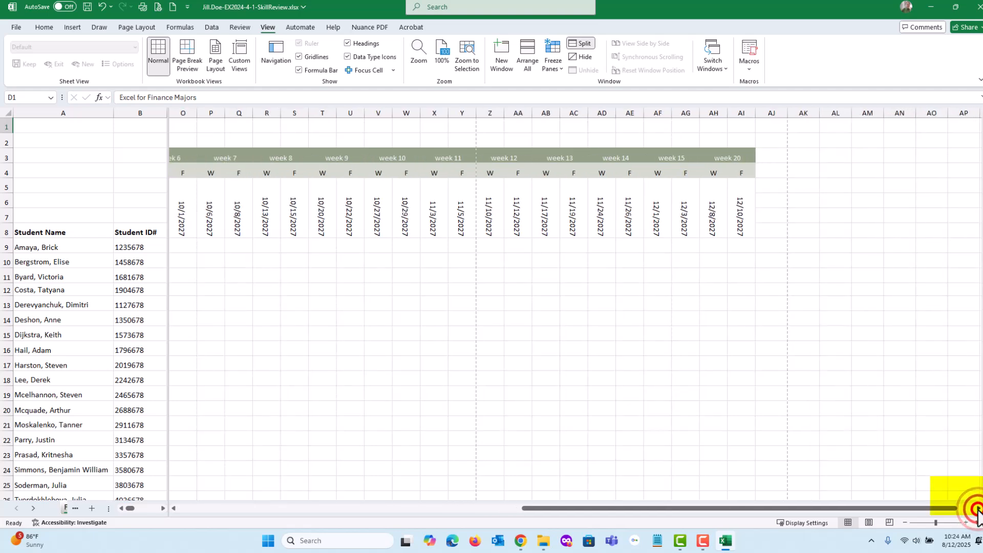
left_click(978, 509)
left_click(978, 510)
left_click(978, 510)
left_click(978, 509)
left_click(978, 510)
left_click(979, 509)
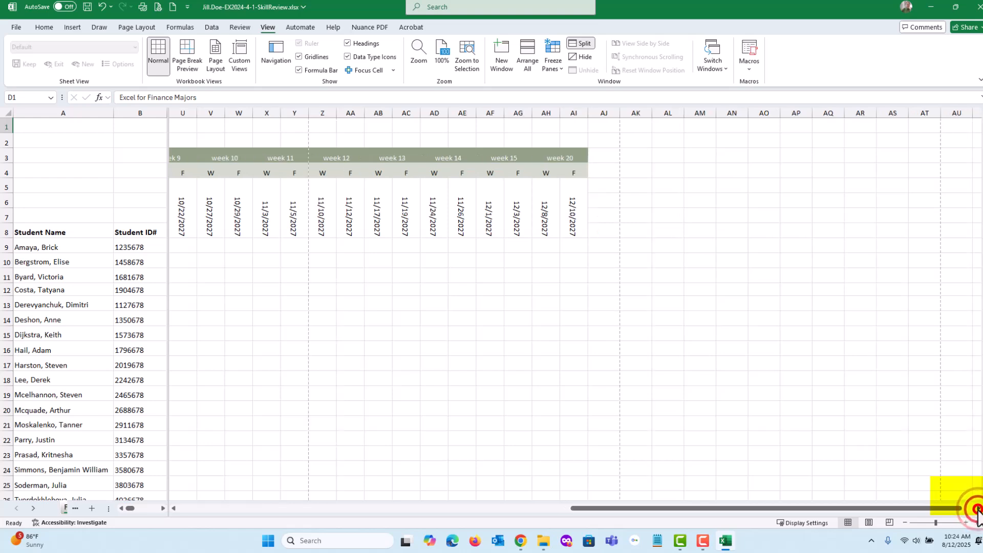
left_click(978, 510)
left_click(978, 510)
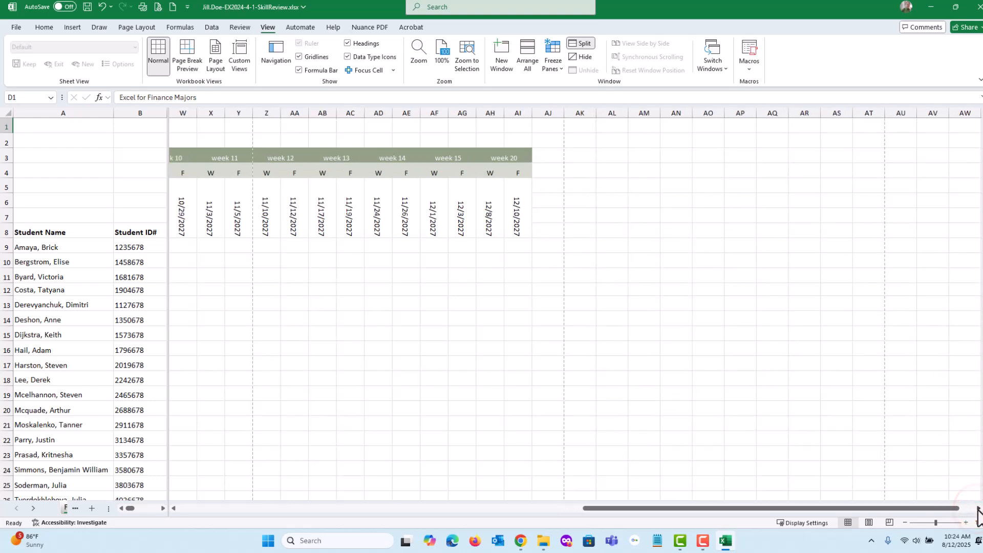
left_click(978, 509)
left_click(978, 510)
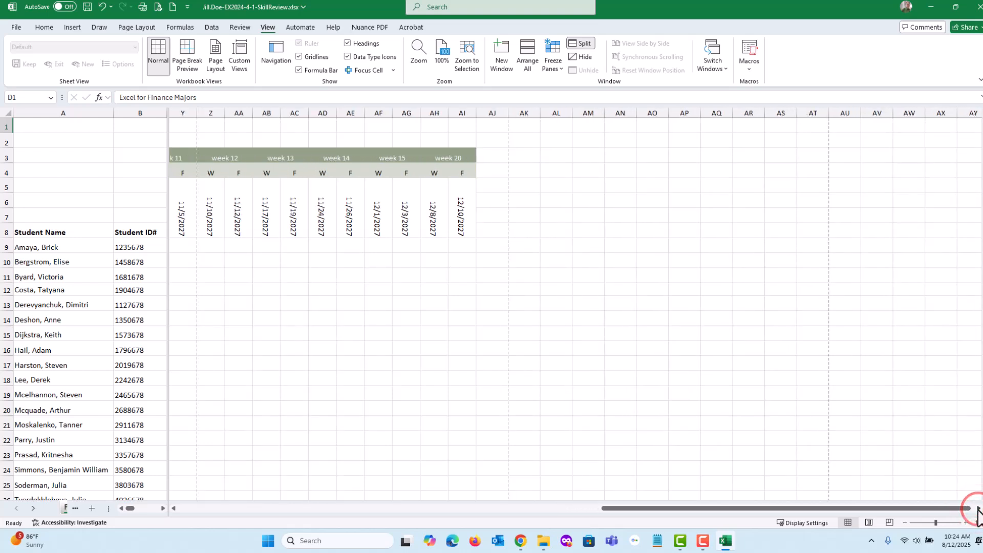
left_click(978, 509)
left_click(978, 510)
left_click(978, 509)
left_click(978, 510)
left_click(978, 510)
left_click(978, 510)
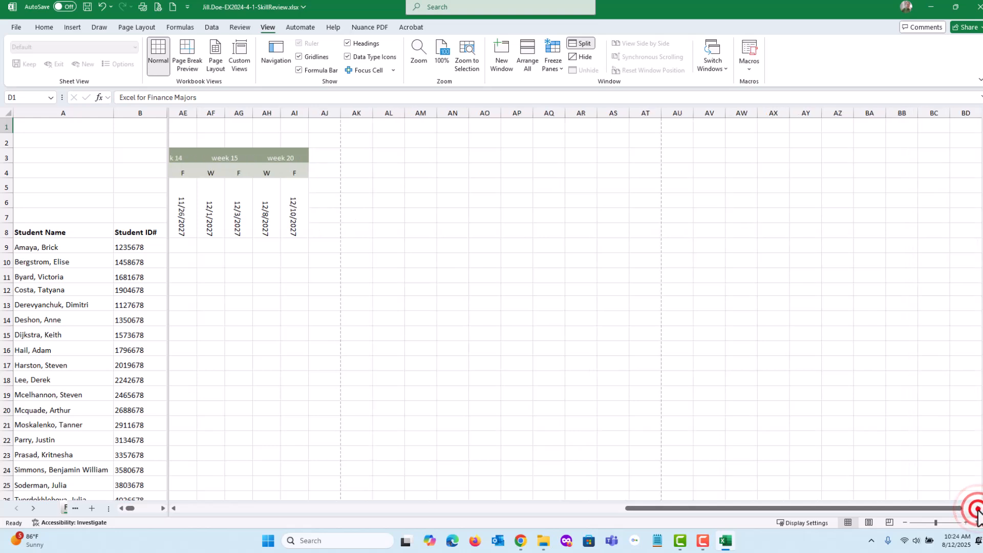
left_click(978, 510)
left_click(979, 509)
left_click(978, 509)
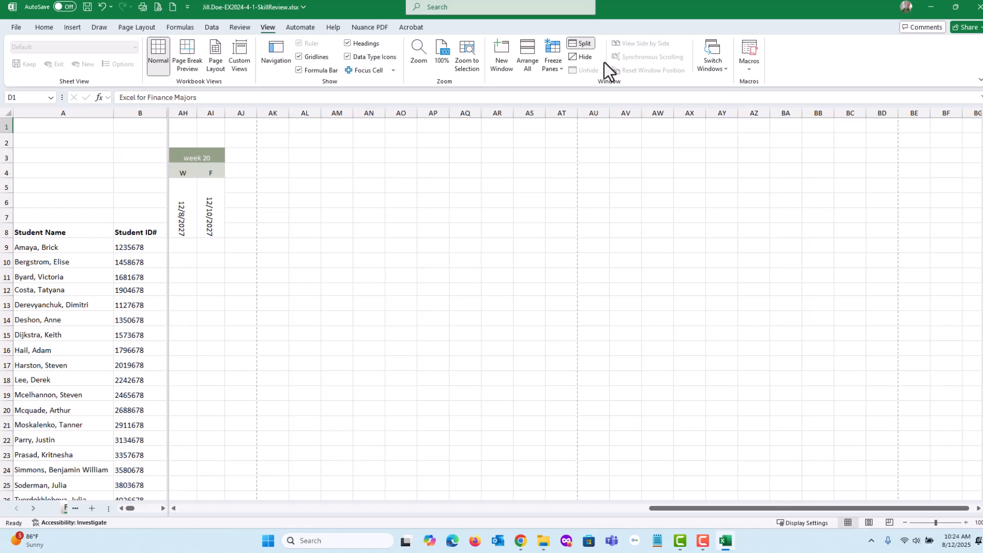
Remove the window split from the FIN103 worksheet and select cell C9.
left_click(582, 45)
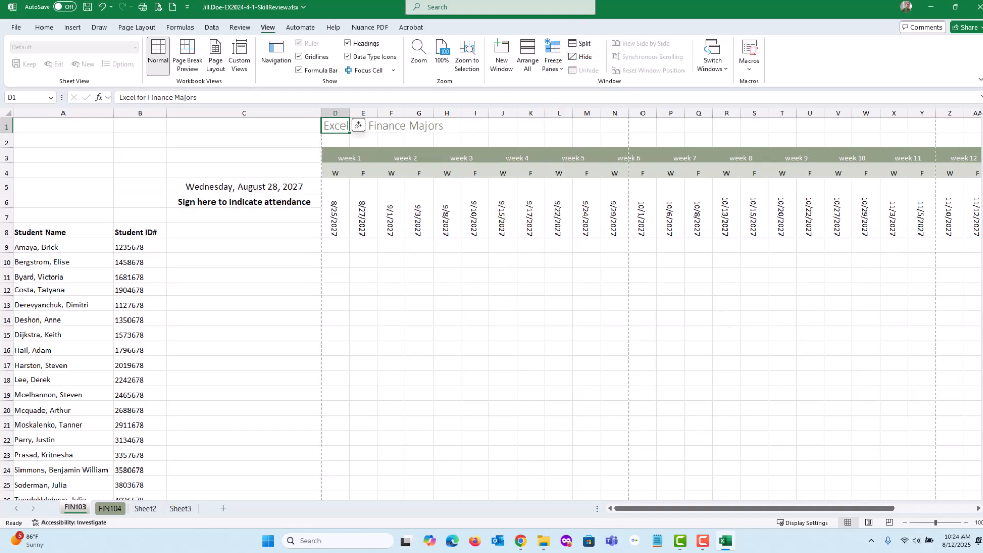
left_click(237, 245)
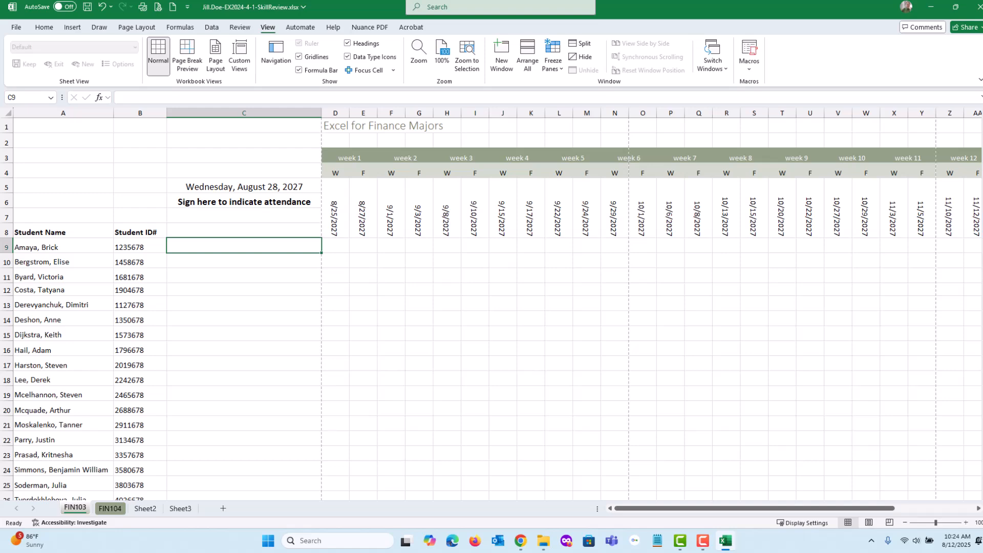
Switch to the browser instructions, check off the three step 11 items, read step 12, and move the window off the workbook.
left_click_drag(982, 62, 275, 33)
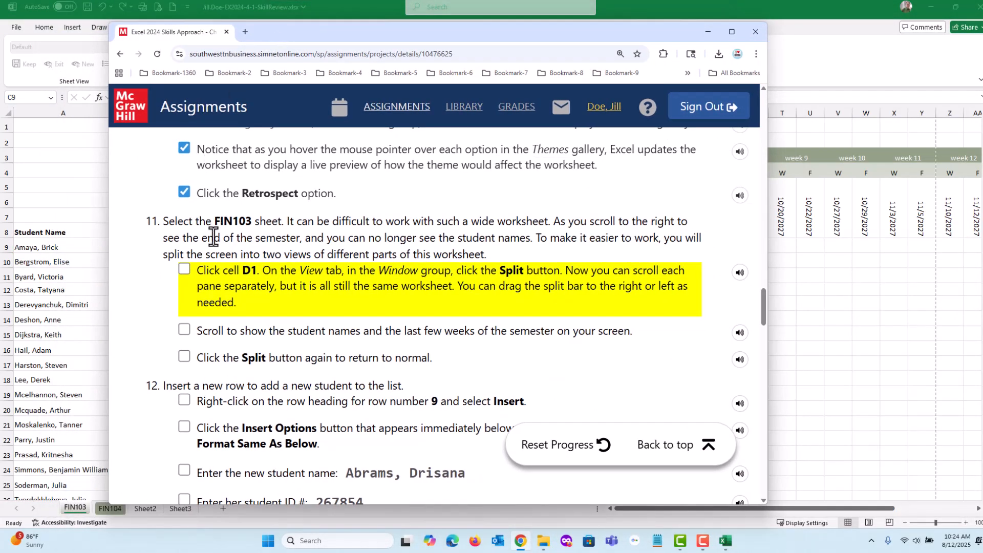
left_click(184, 269)
left_click(184, 330)
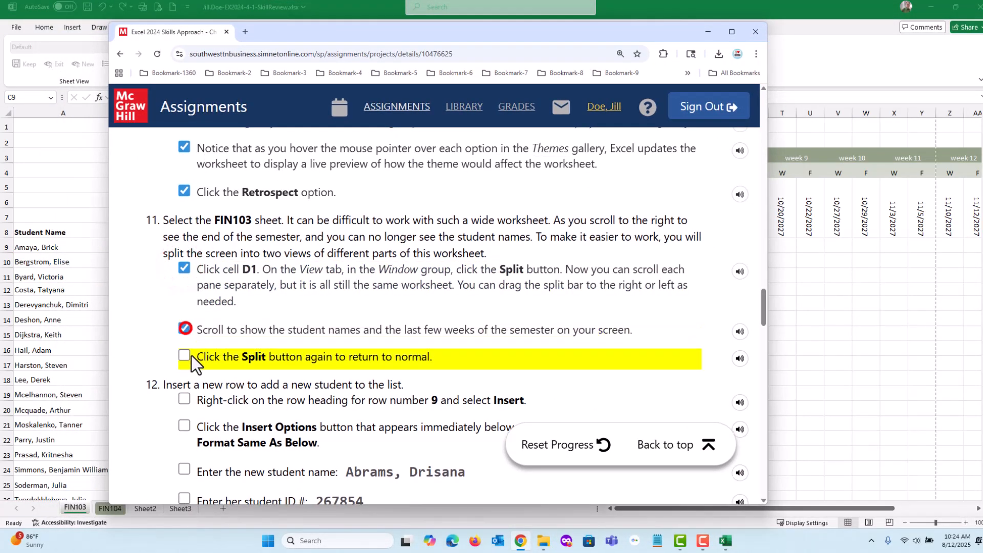
left_click(184, 355)
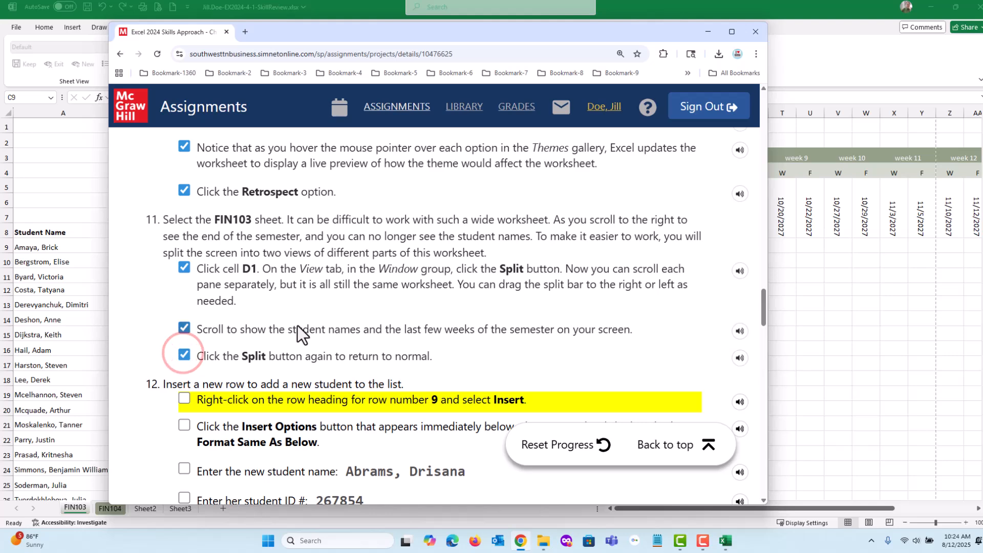
scroll(302, 332, "down", 3)
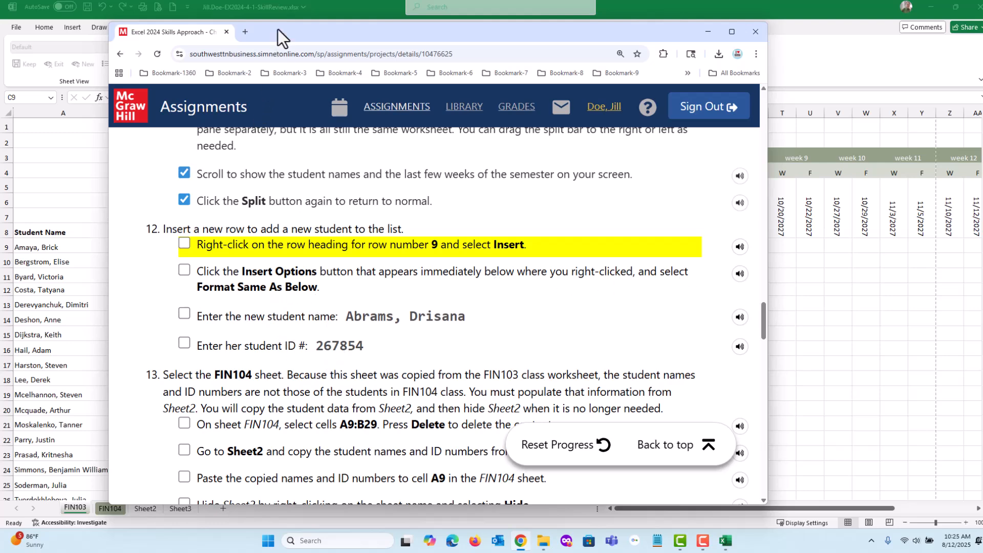
left_click_drag(277, 29, 982, 31)
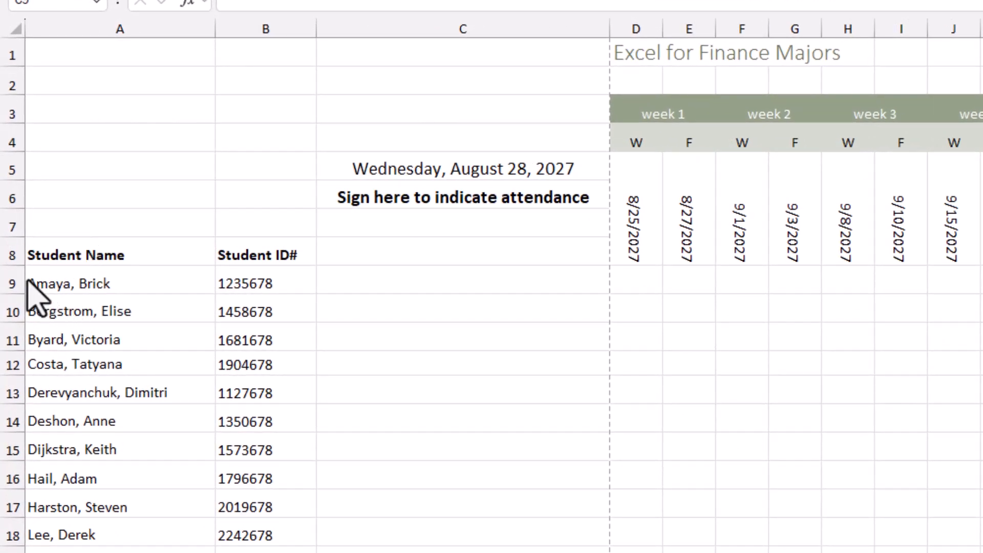
Insert a blank row above row 9 of FIN103 and undo the insertion.
left_click(11, 282)
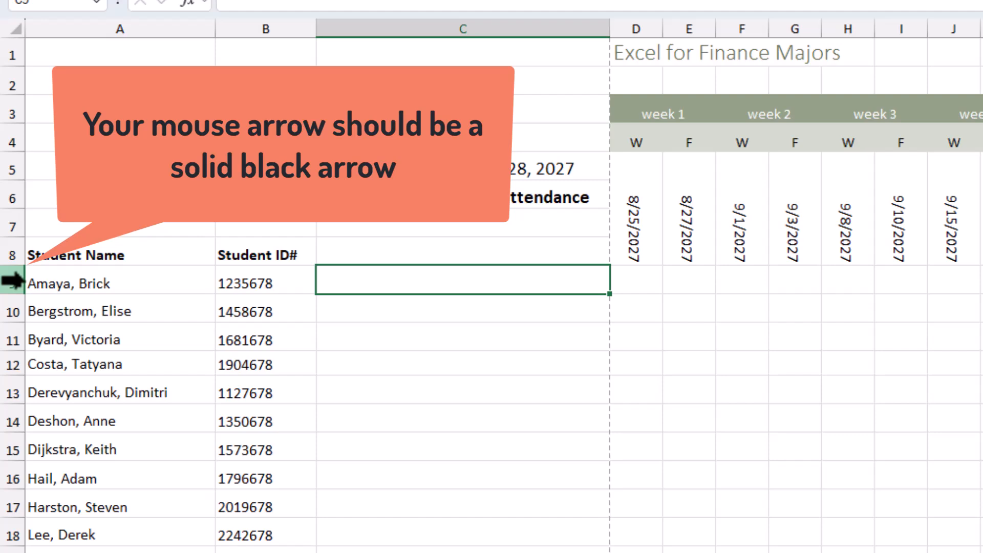
left_click(11, 280)
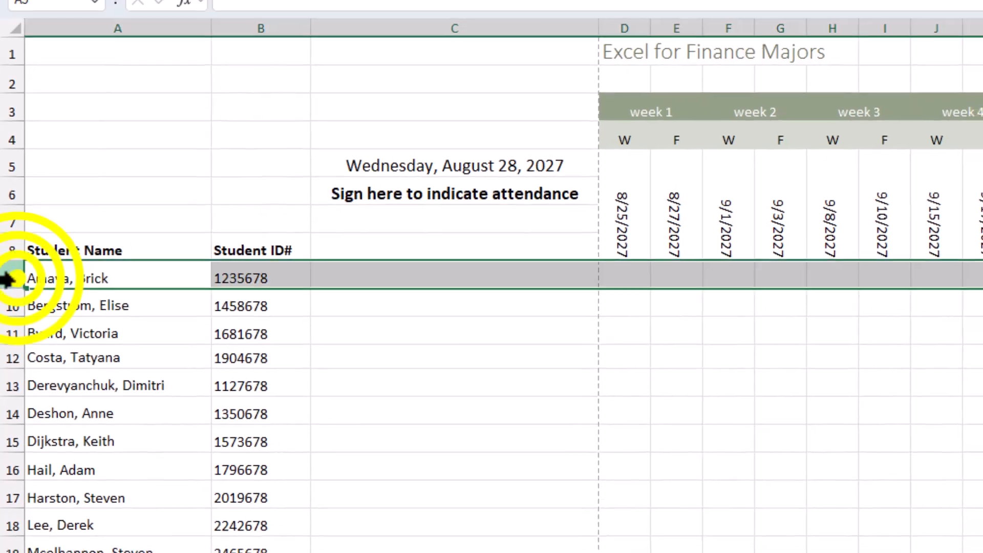
right_click(11, 281)
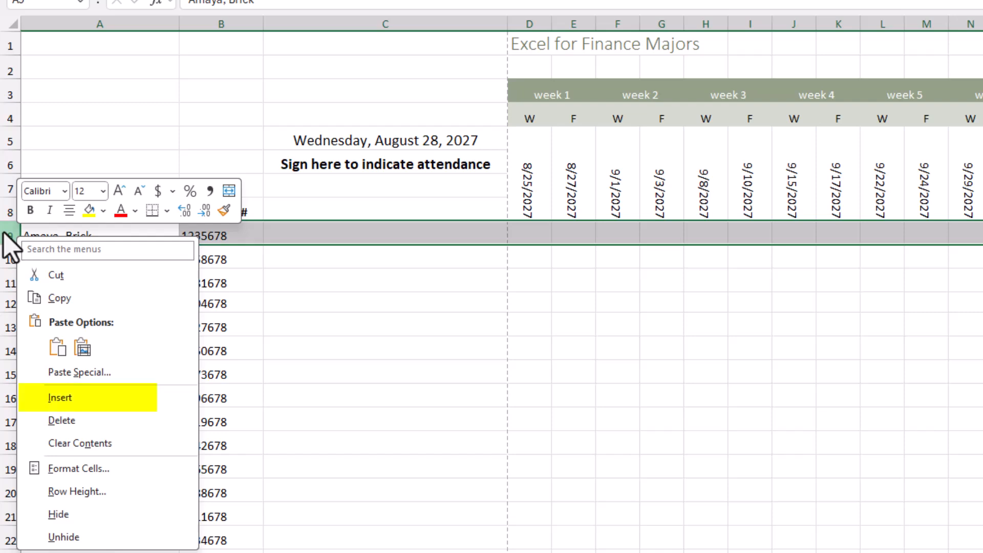
left_click(119, 398)
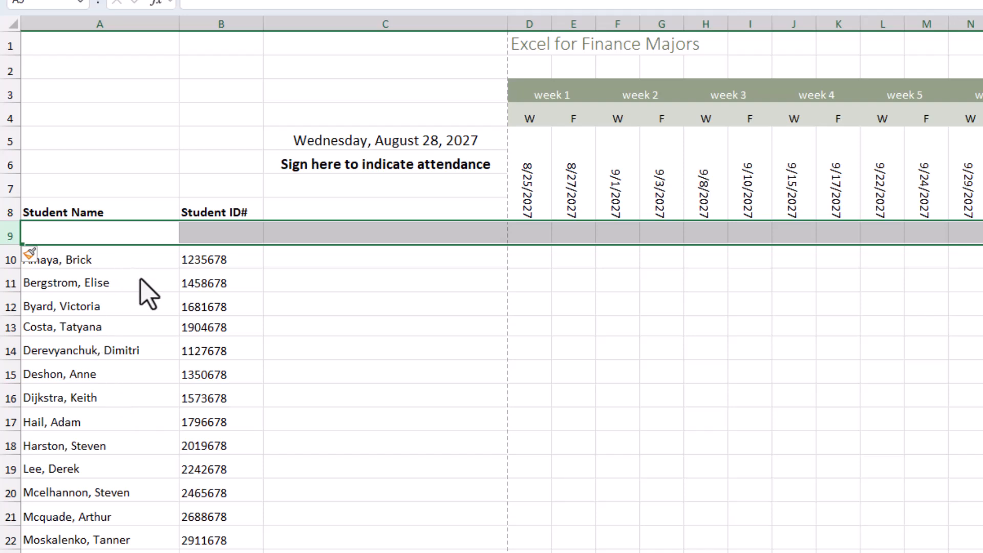
key("ctrl+z")
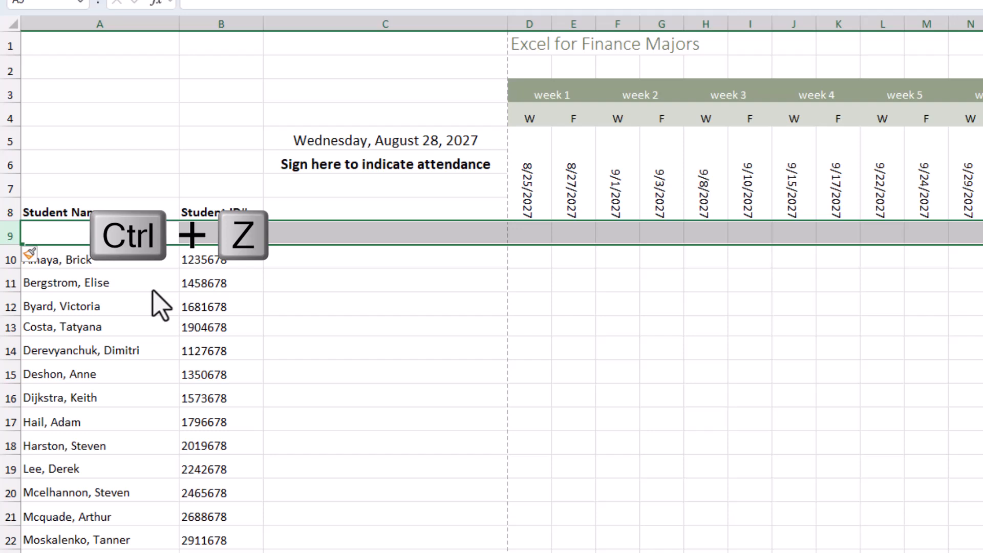
key("ctrl+z")
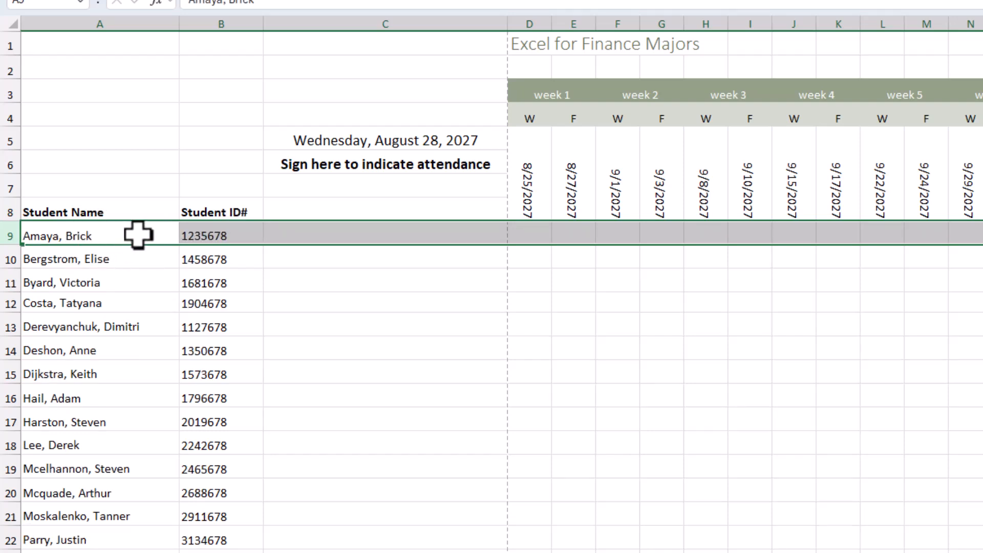
Insert a new row at row 9 of FIN103 and set its insert option to Format Same As Below.
right_click(7, 235)
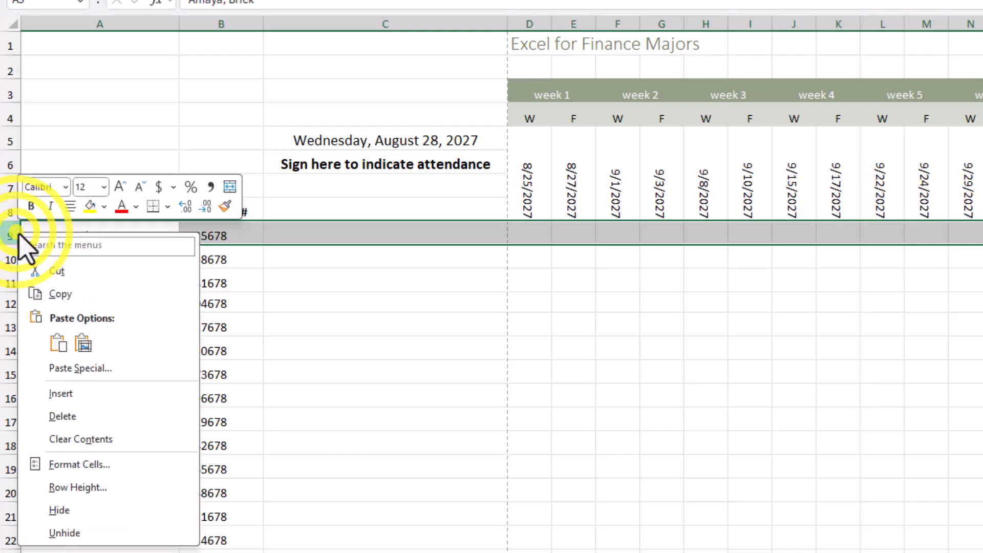
left_click(92, 391)
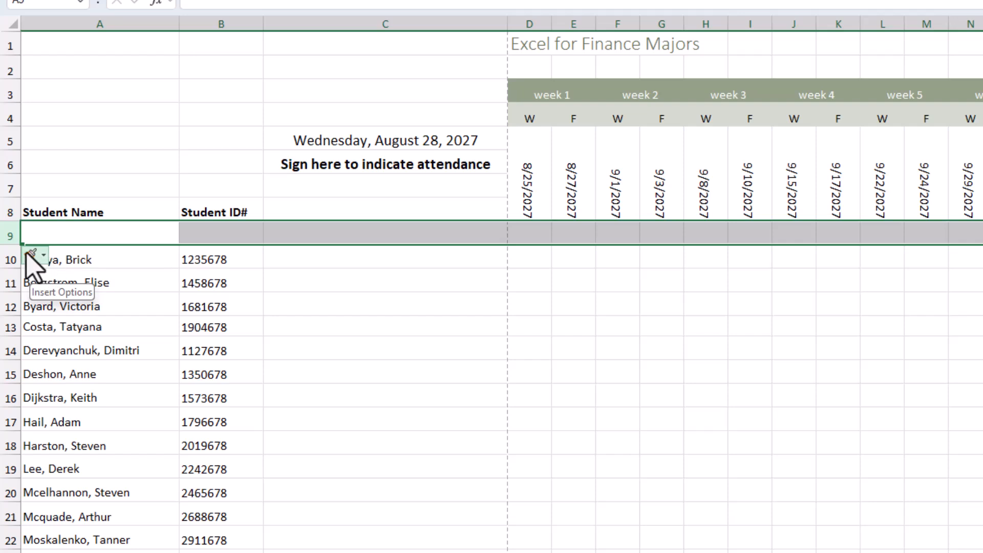
left_click(44, 255)
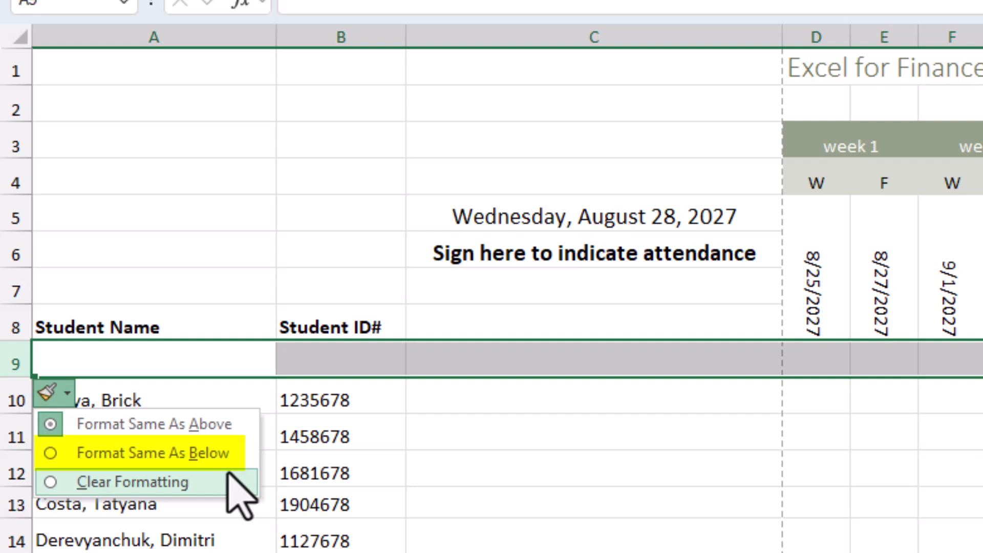
left_click(157, 453)
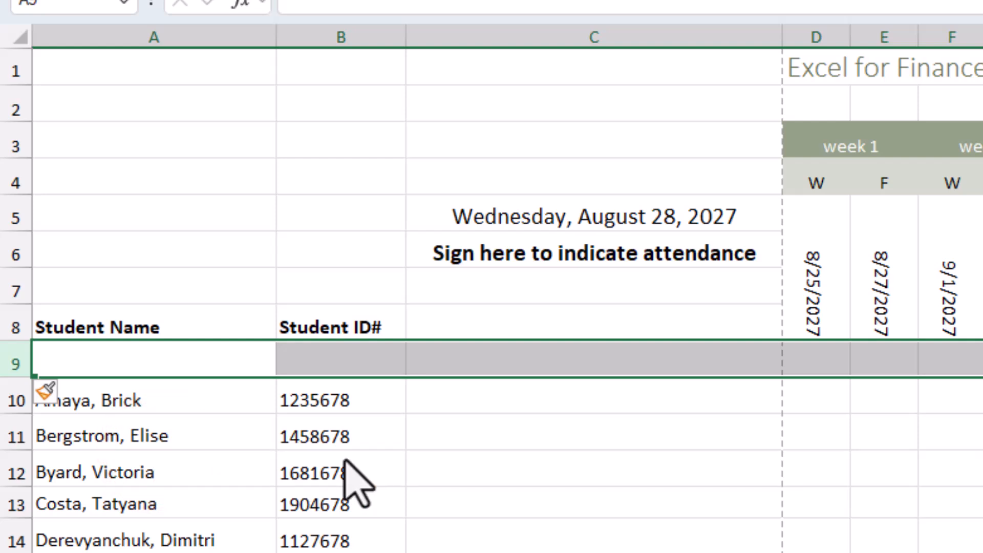
Enter the new student's full name in cell A9 and her student ID number in cell B9.
left_click(129, 356)
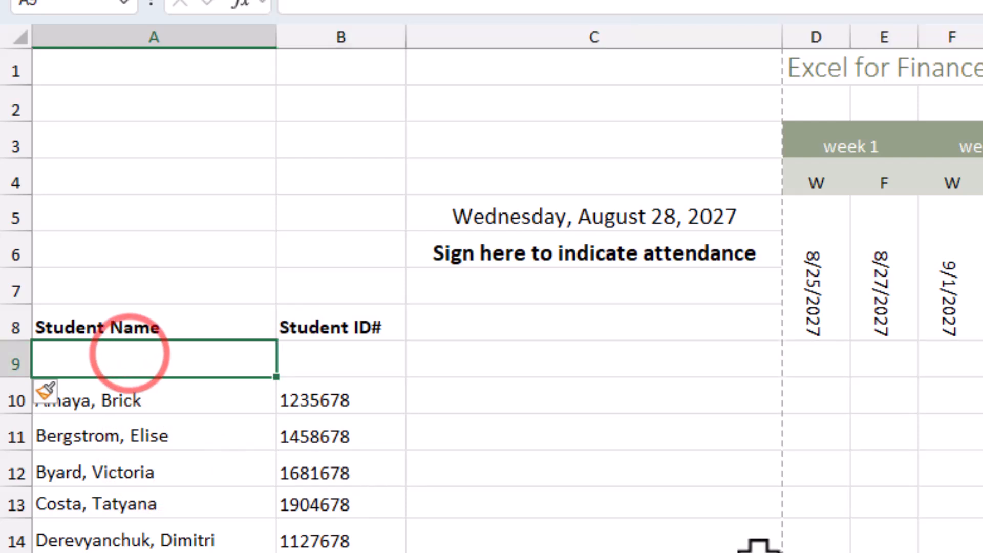
type("Abr")
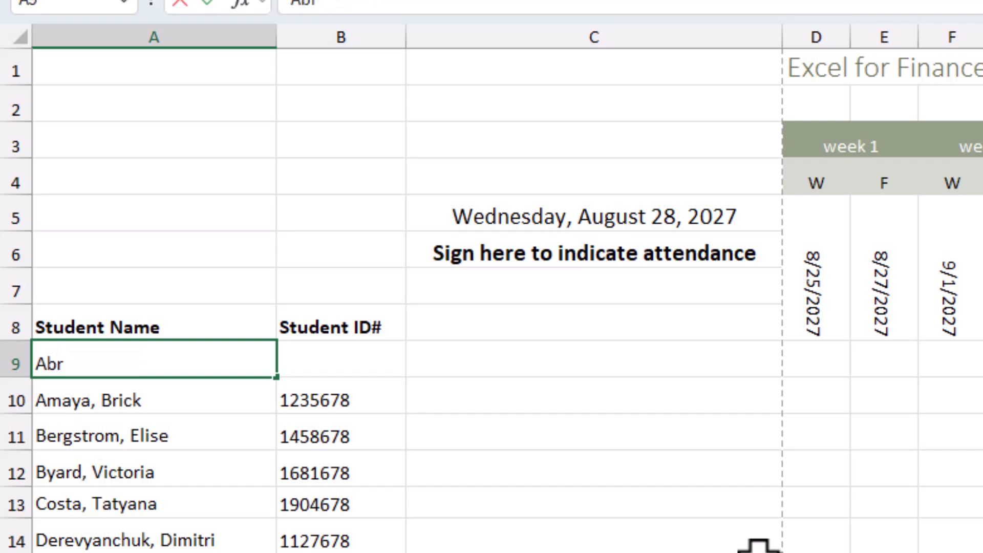
type("ams, Drisana")
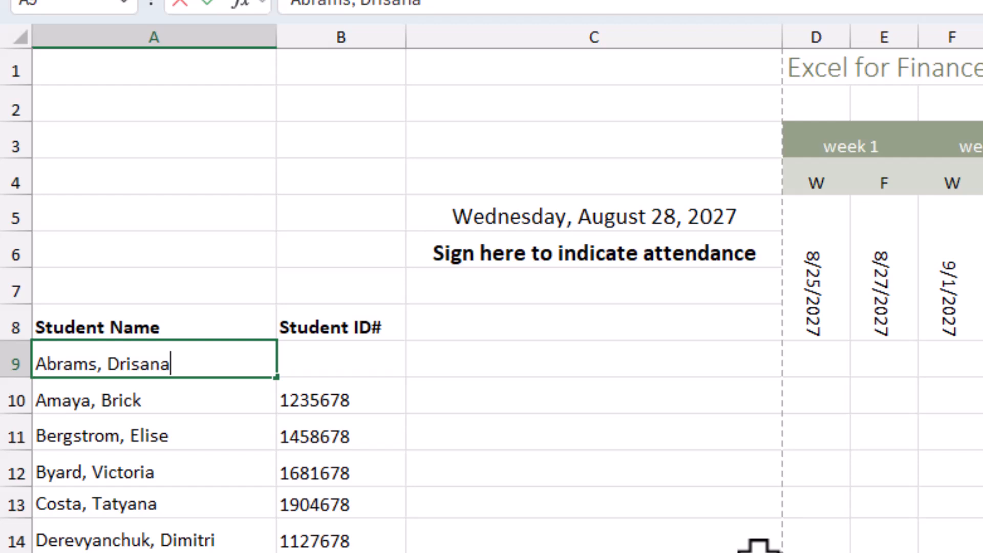
key("Tab")
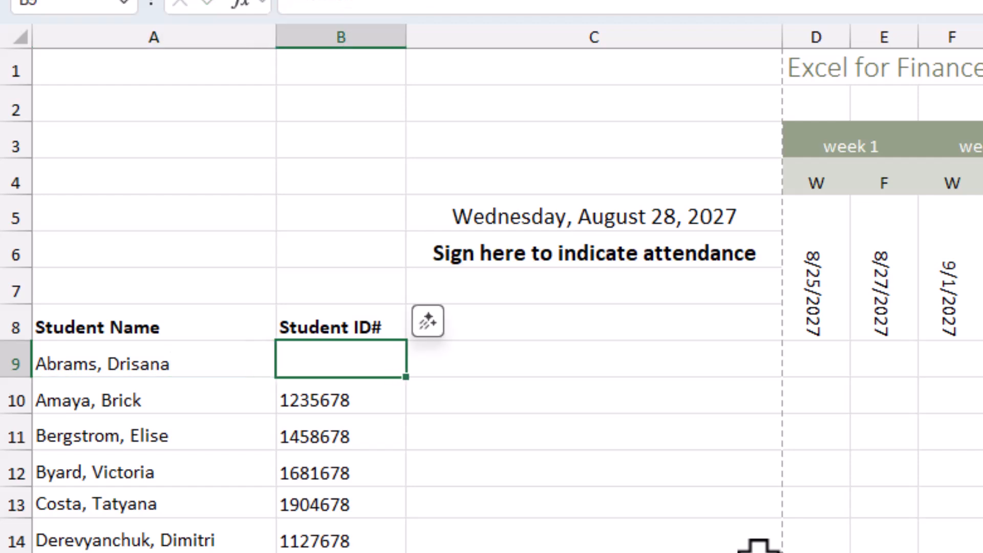
type("2")
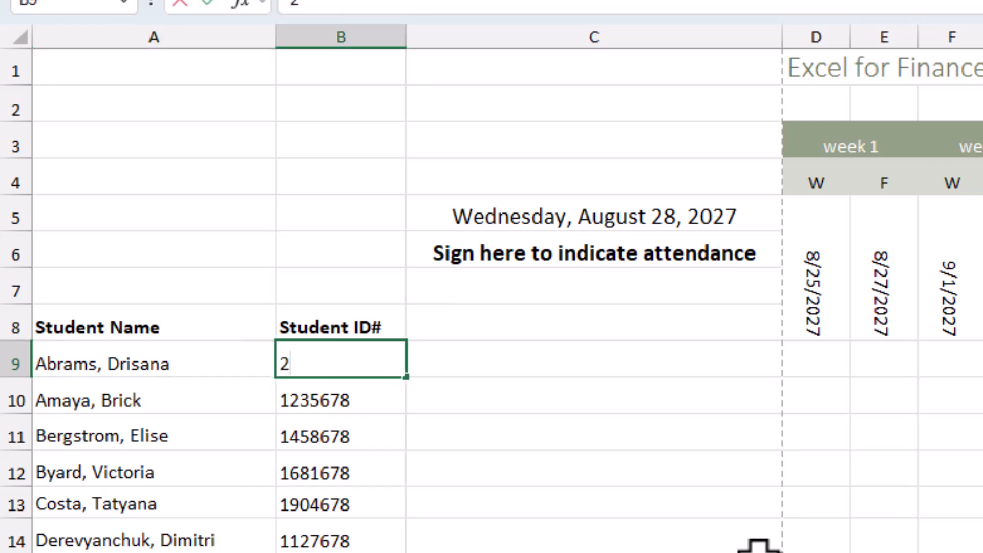
type("678")
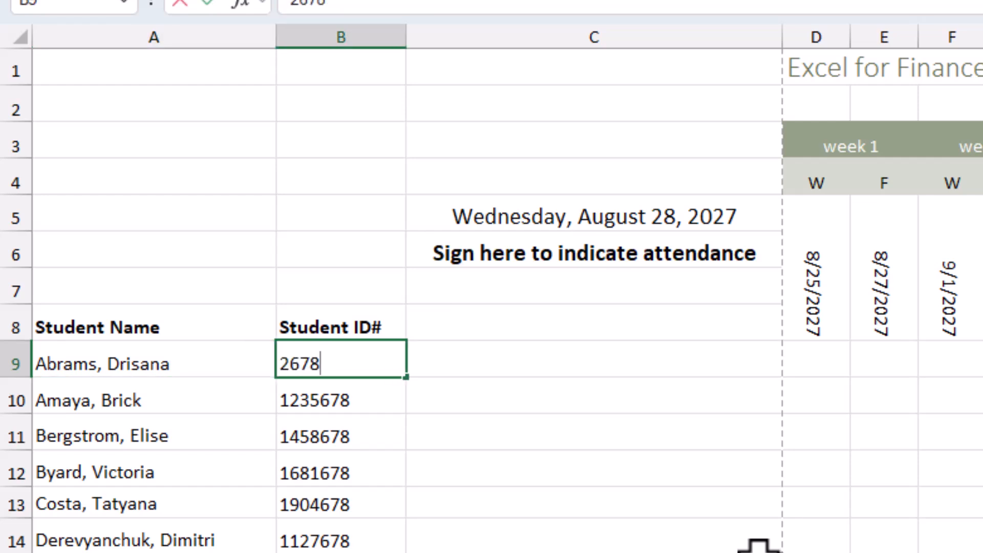
type("54")
key("Tab")
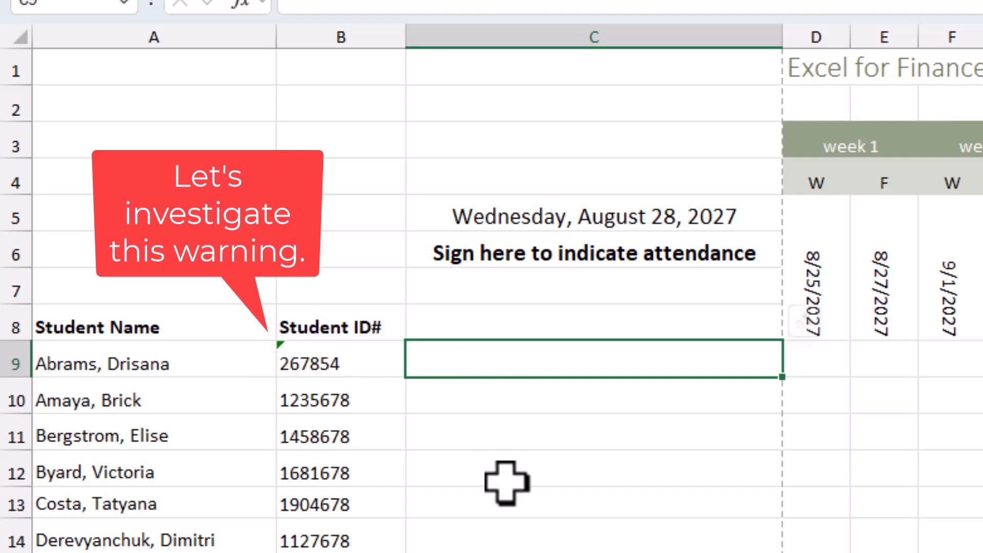
Inspect the error warning on cell B9 and compare the number formats of ID cells B12 and B9.
left_click(315, 363)
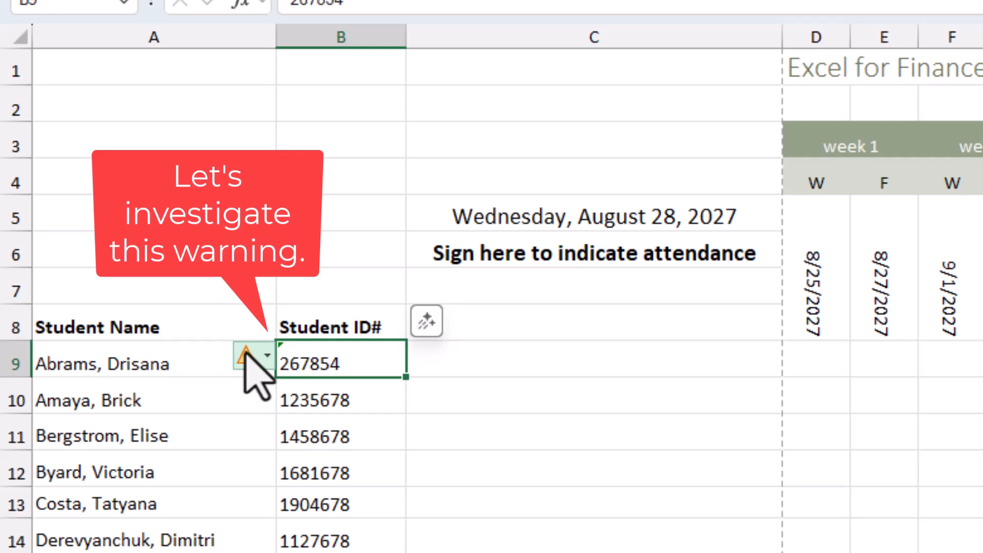
mouse_move(246, 351)
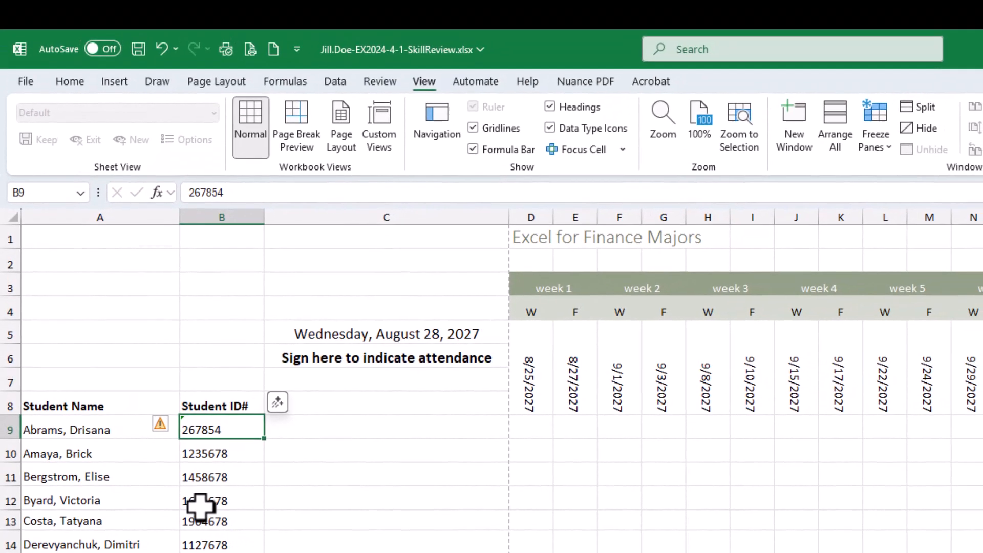
left_click(285, 480)
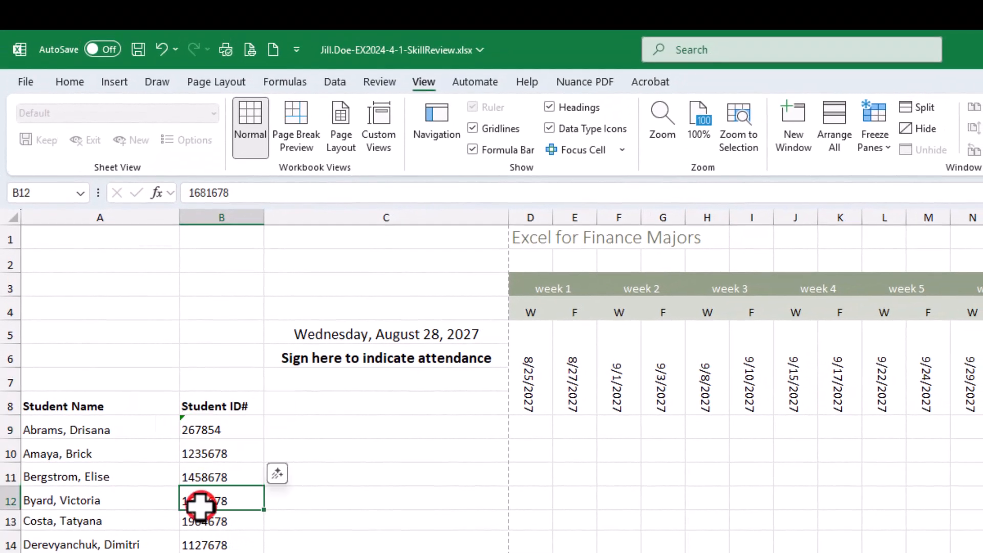
left_click(69, 82)
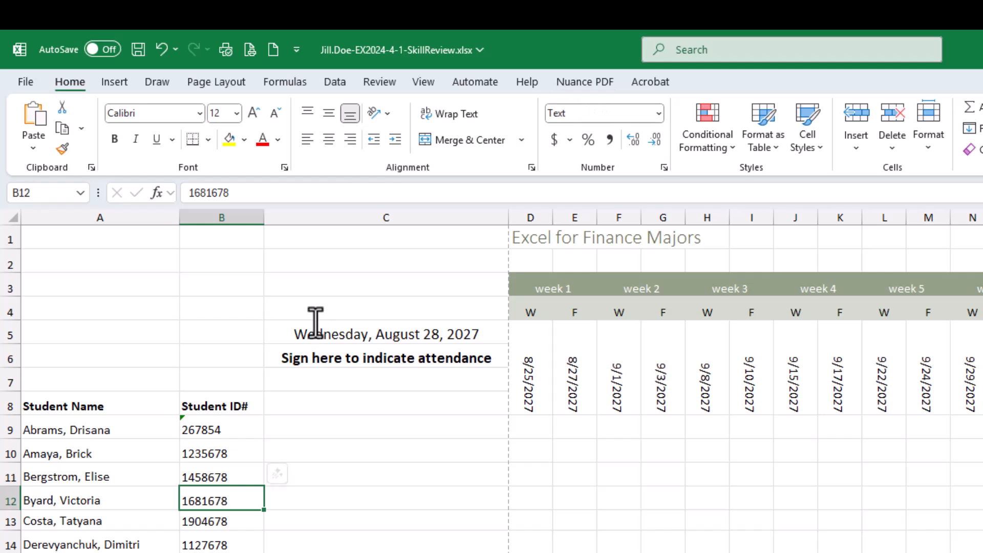
left_click(213, 423)
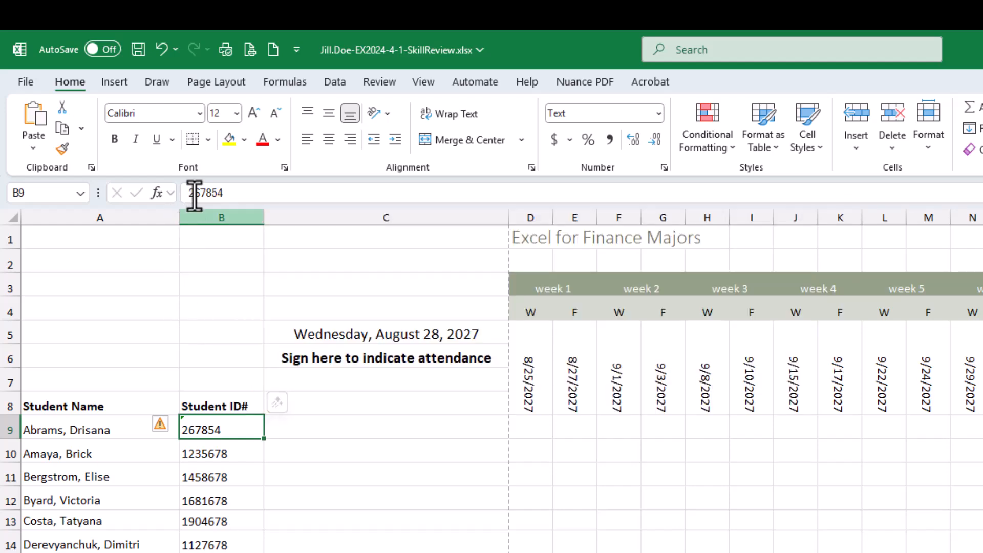
Save the workbook, bring the browser instructions over it, and check off the four step 12 items.
left_click(139, 50)
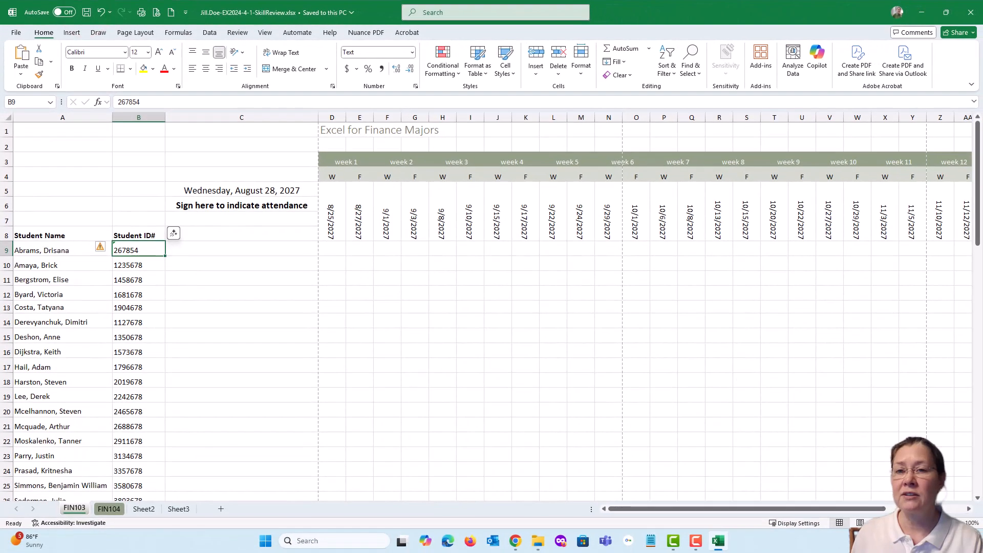
left_click_drag(982, 41, 296, 37)
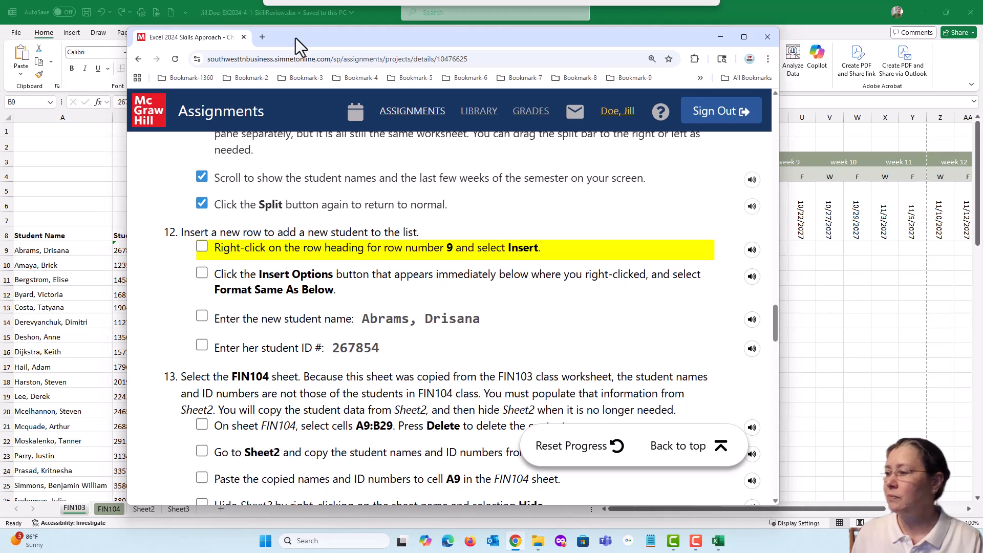
left_click(201, 245)
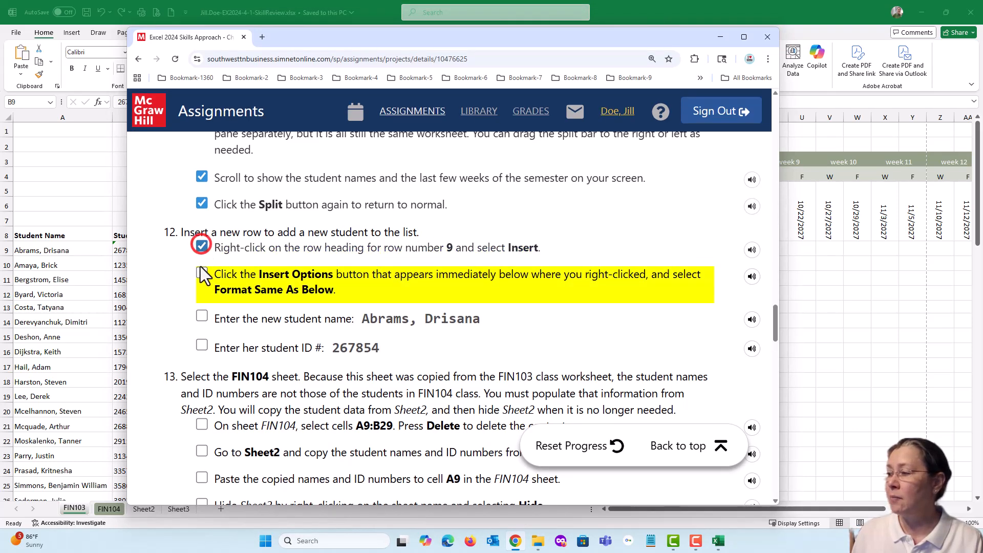
left_click(201, 273)
left_click(202, 315)
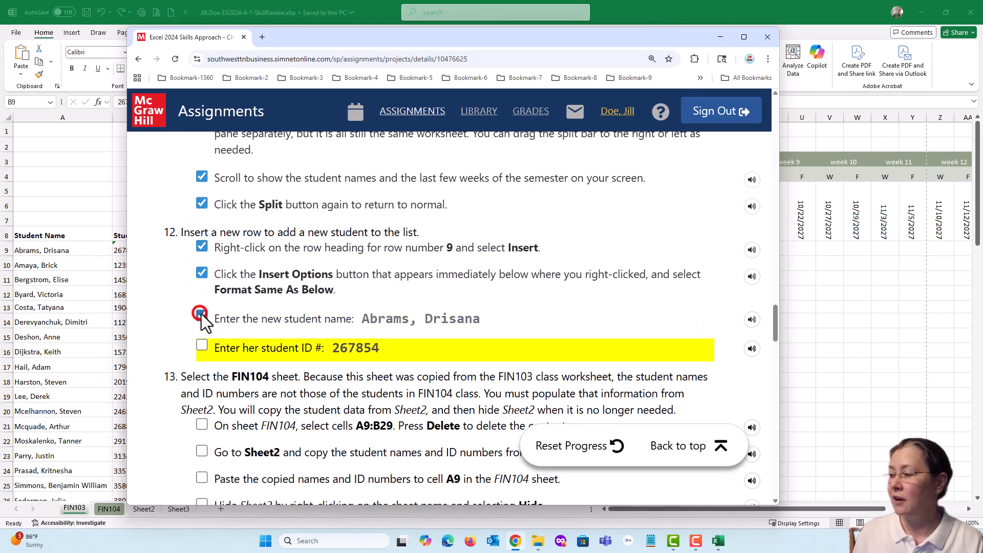
left_click(202, 346)
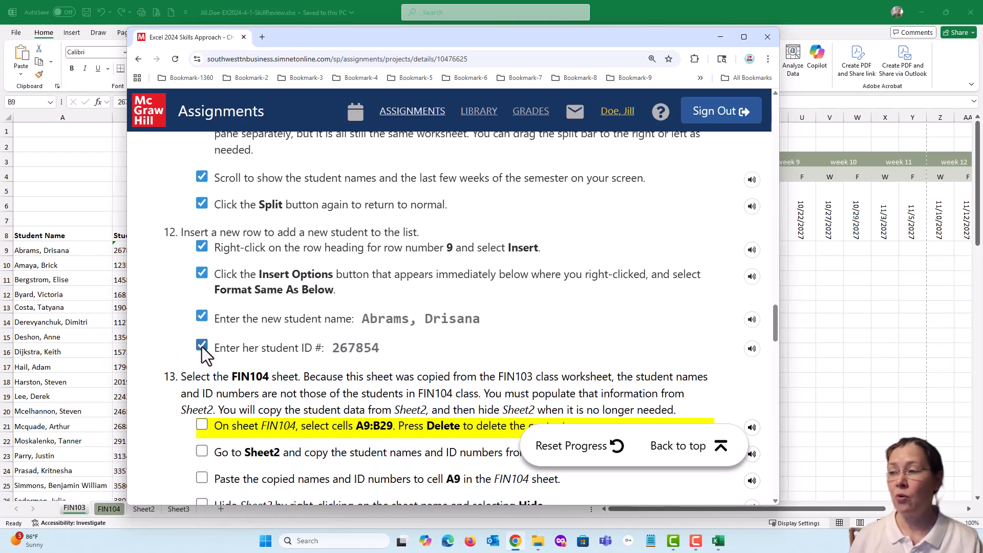
Look through the remaining project instructions from step 13 to step 26.
scroll(251, 353, "down", 20)
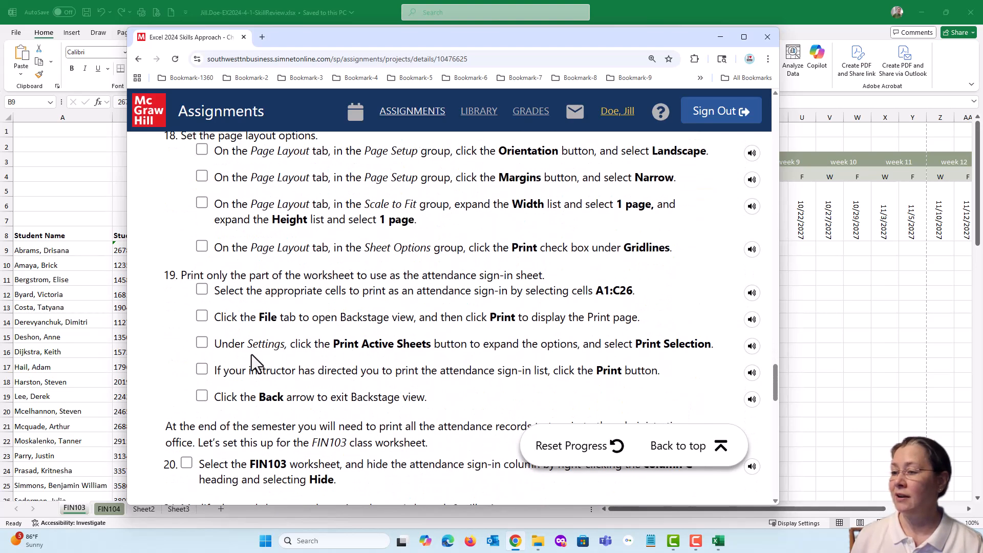
scroll(251, 355, "down", 15)
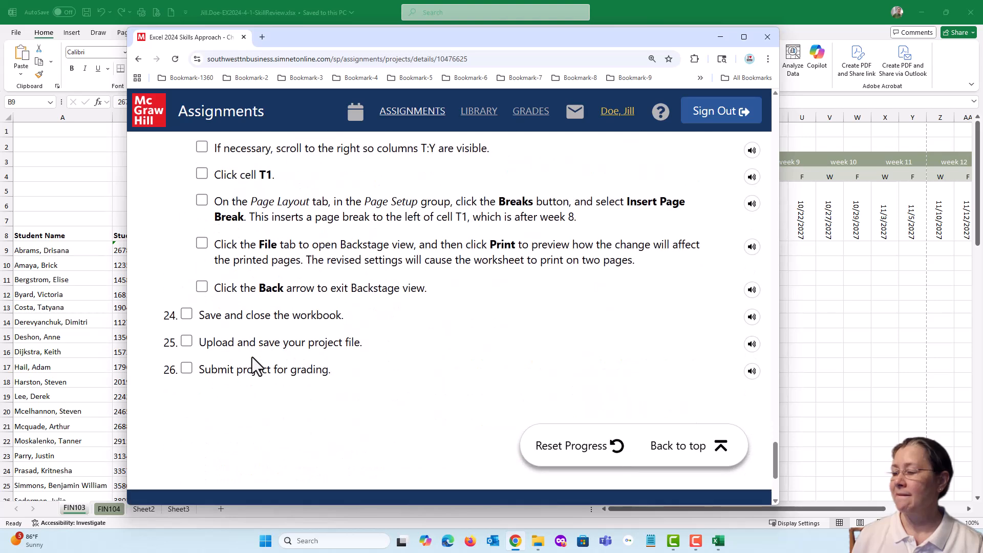
scroll(252, 359, "up", 3)
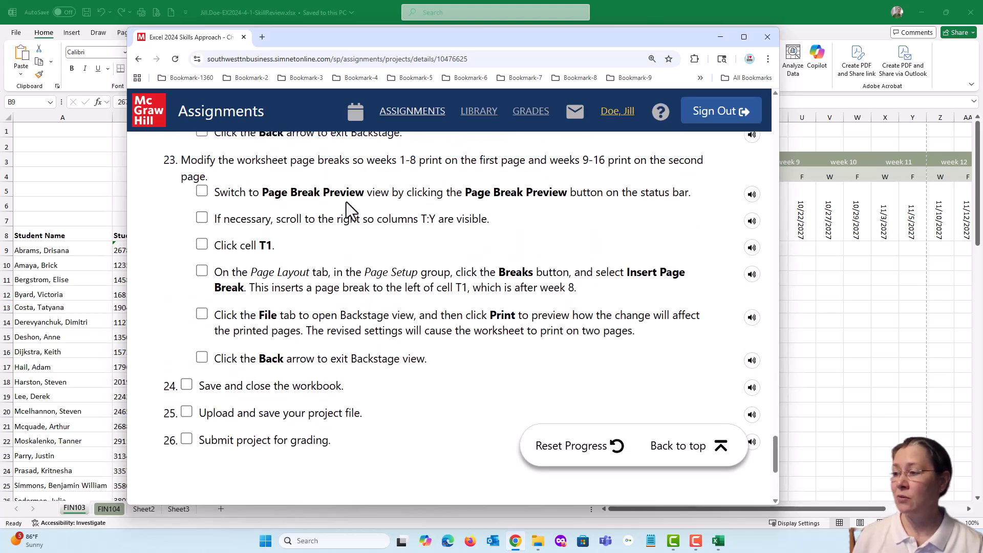
scroll(433, 287, "up", 4)
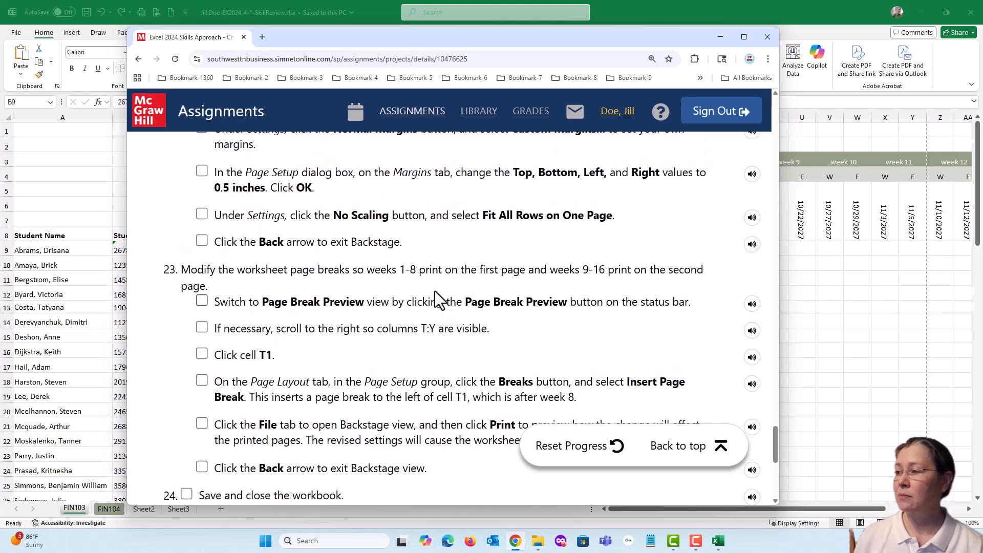
scroll(434, 296, "up", 2)
scroll(379, 297, "up", 5)
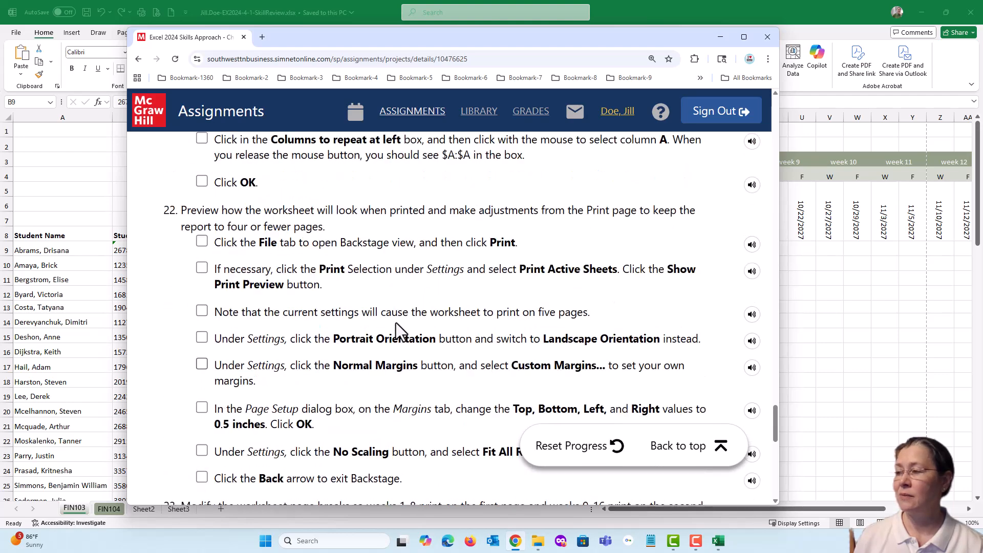
scroll(394, 323, "up", 1)
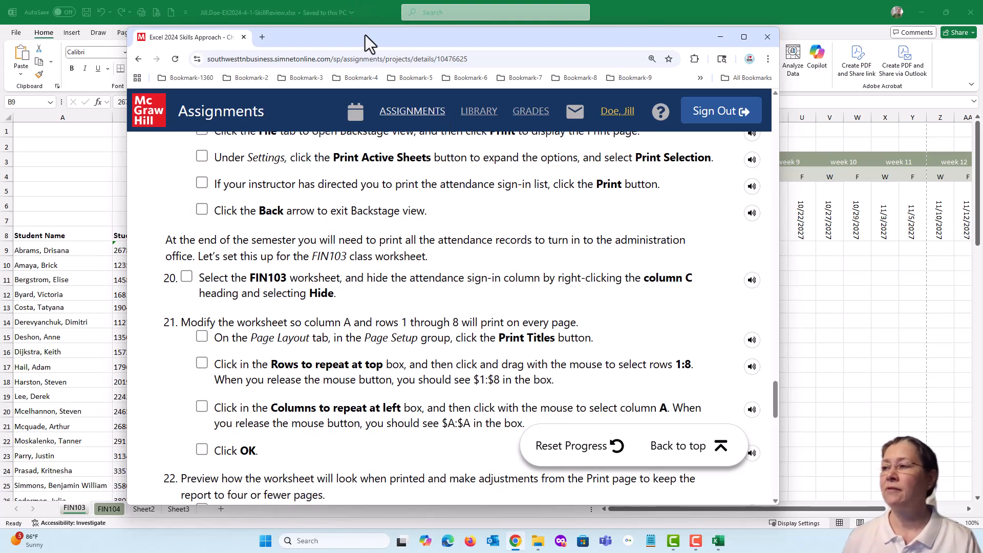
scroll(386, 248, "up", 16)
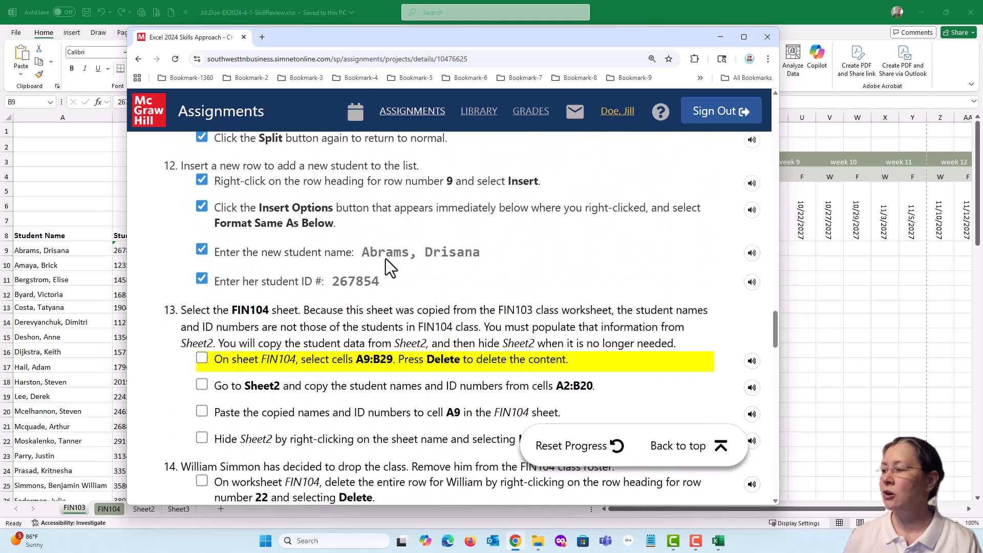
scroll(386, 261, "down", 5)
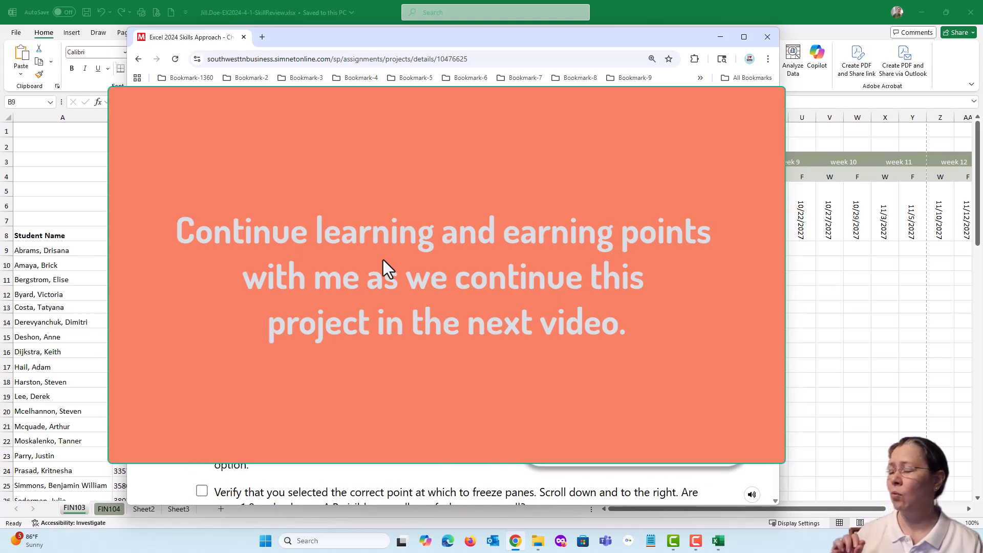